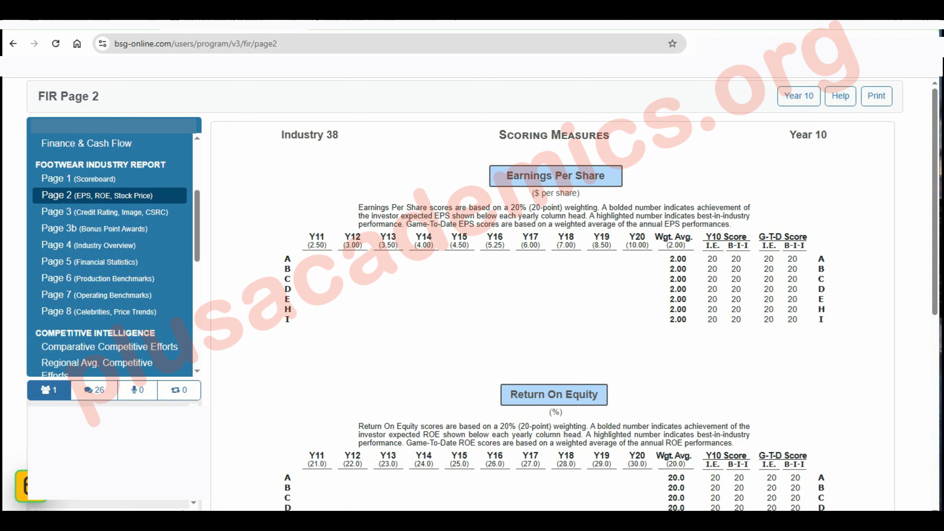
# Review pages 2 to 6 of the Year 10 Footwear Industry Report, from the scoring measures through the production benchmarks
pyautogui.scroll(-5, 574, 300)
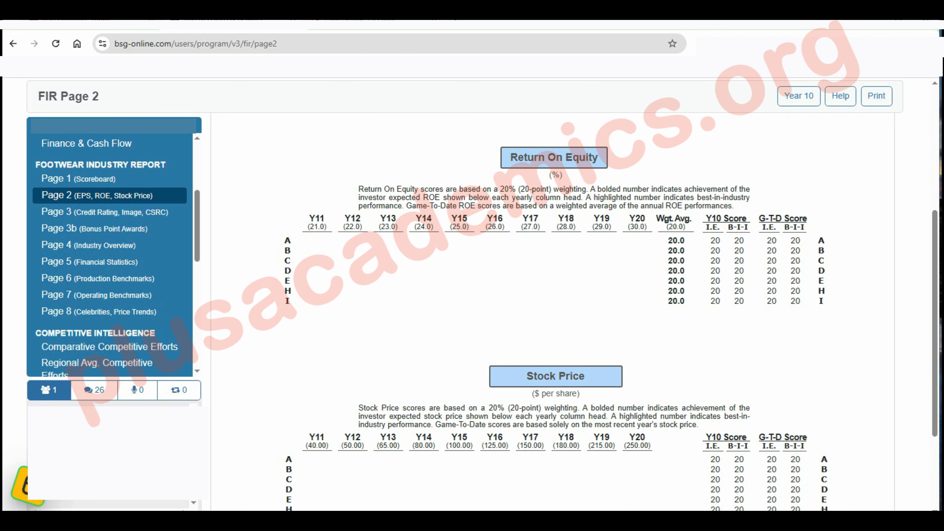
pyautogui.scroll(-3, 554, 297)
pyautogui.click(93, 212)
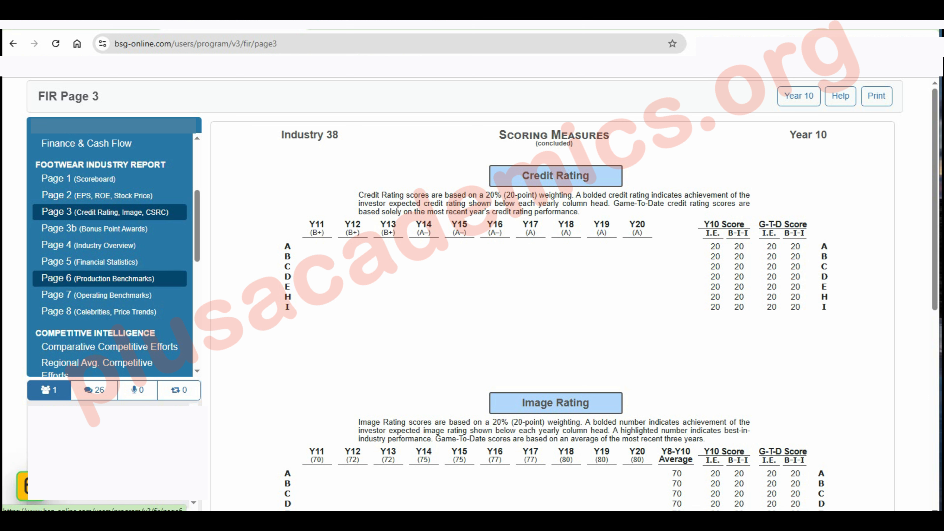
pyautogui.click(93, 245)
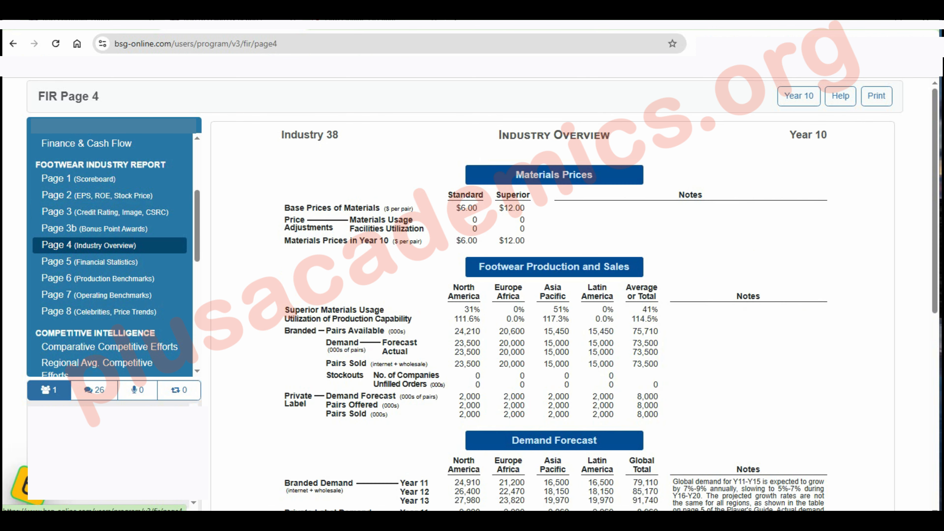
pyautogui.scroll(-10, 554, 313)
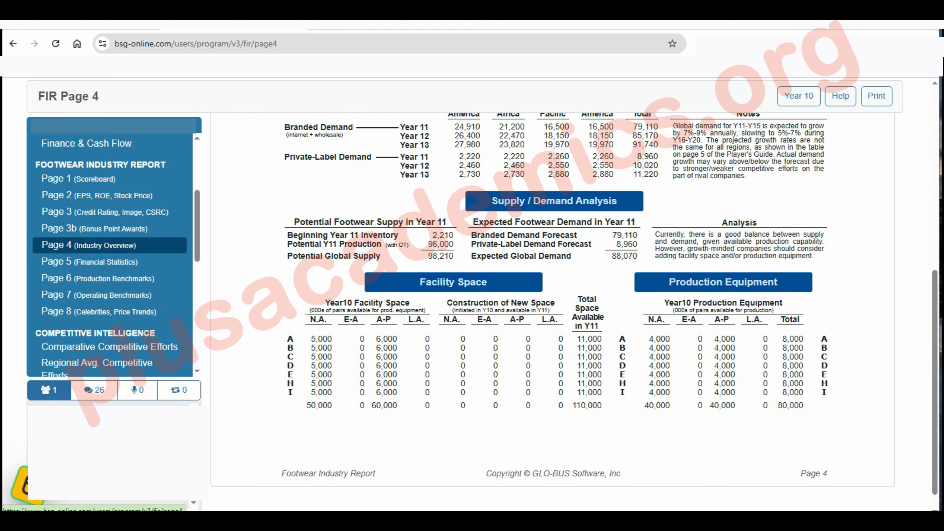
pyautogui.click(89, 262)
pyautogui.scroll(-5, 554, 312)
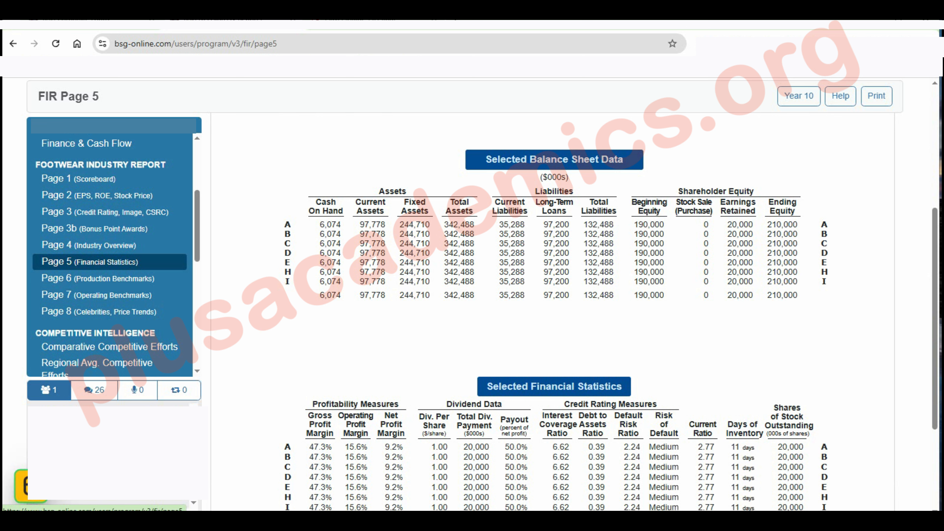
pyautogui.click(98, 278)
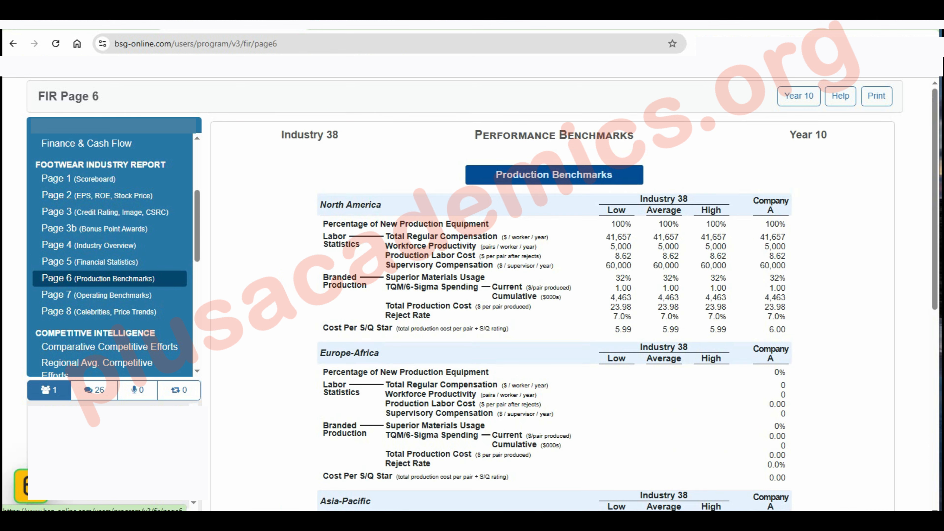
pyautogui.scroll(-8, 554, 298)
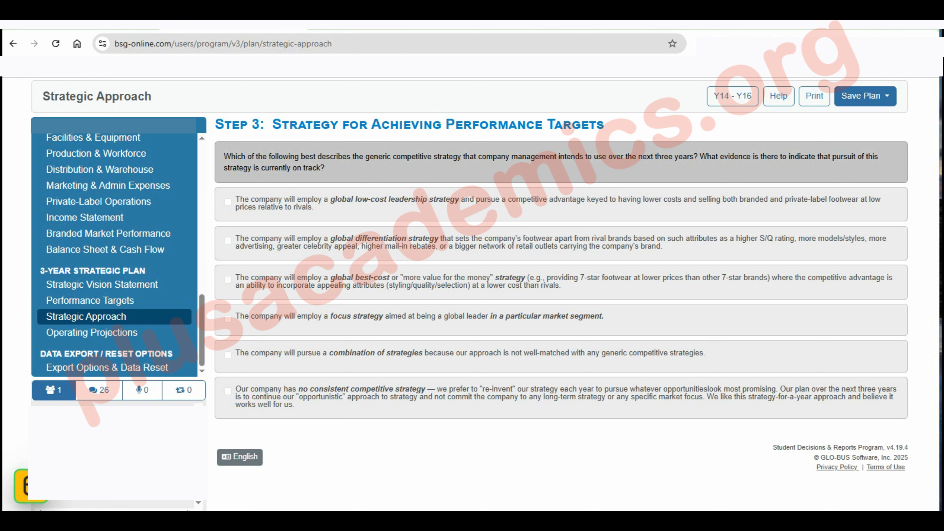
# Select the global low-cost leadership strategy, examine its cost-per-pair evidence entries, and clear the selection
pyautogui.click(228, 202)
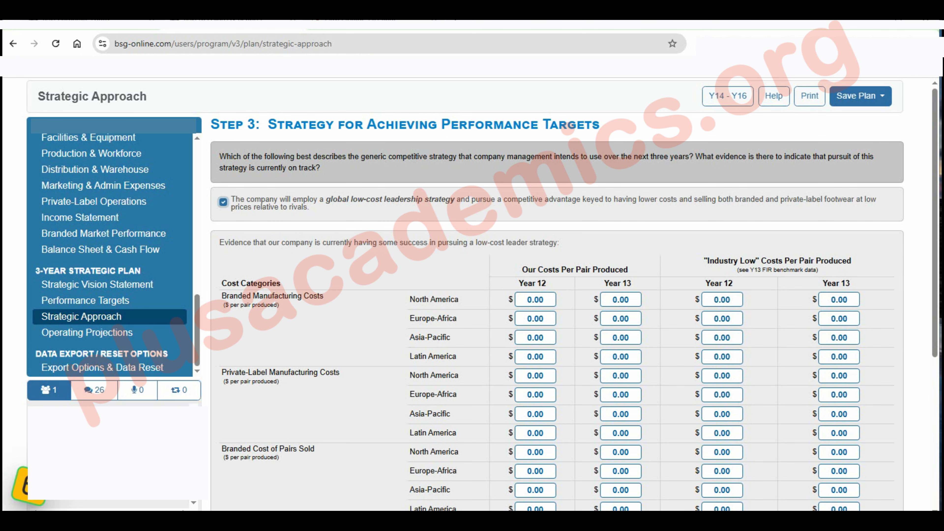
pyautogui.moveTo(231, 199); pyautogui.dragTo(311, 208)
pyautogui.scroll(-5, 558, 298)
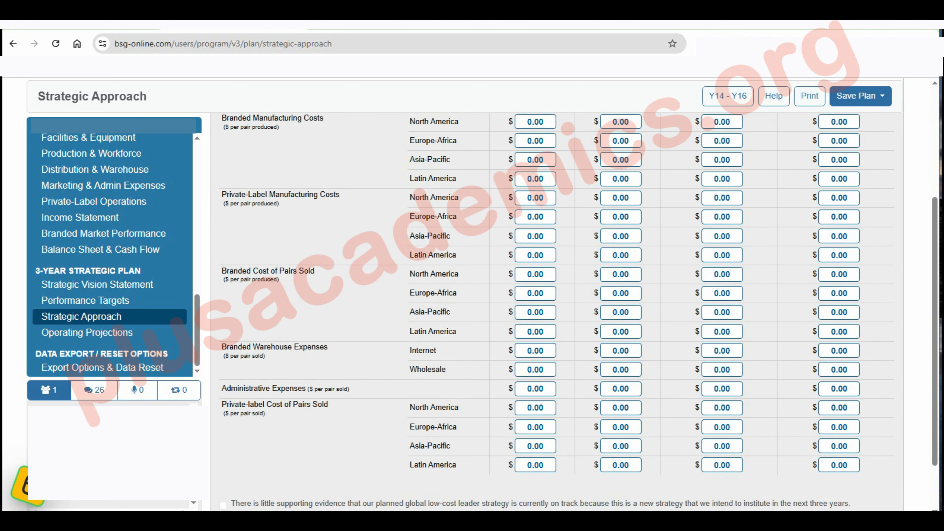
pyautogui.scroll(5, 558, 298)
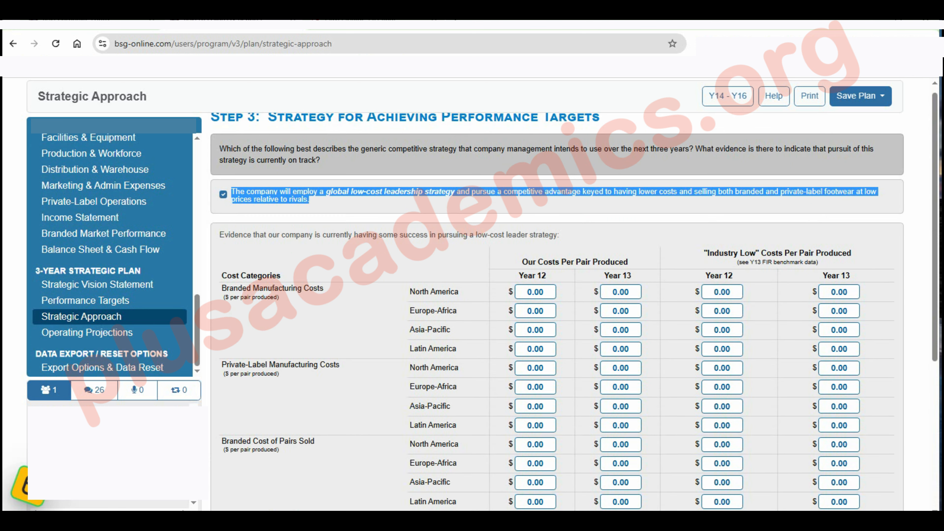
pyautogui.click(223, 194)
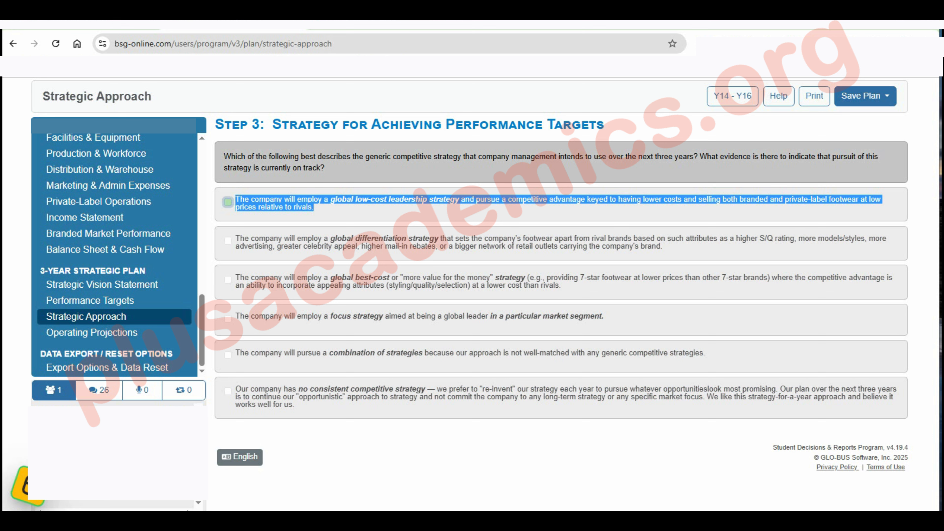
# Review the differentiation, best-cost, focus and combination options among the generic competitive strategies
pyautogui.doubleClick(381, 239)
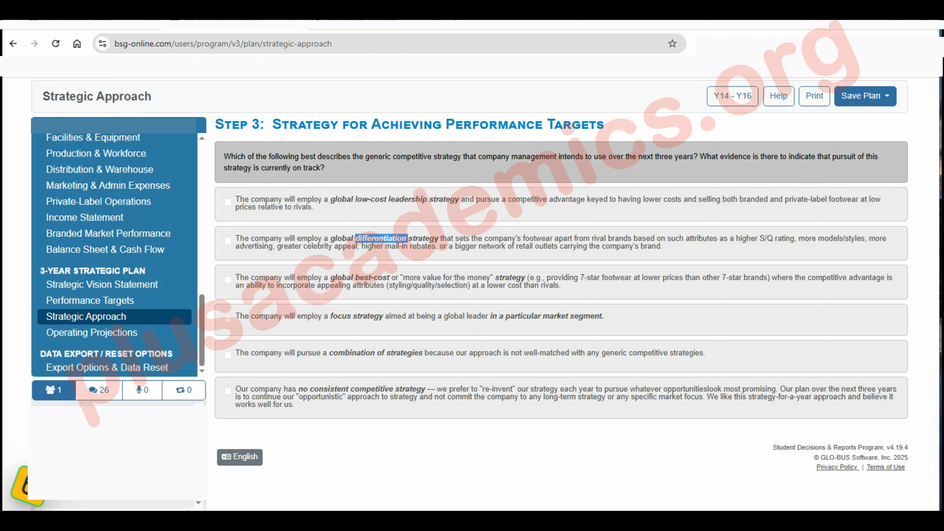
pyautogui.doubleClick(363, 278)
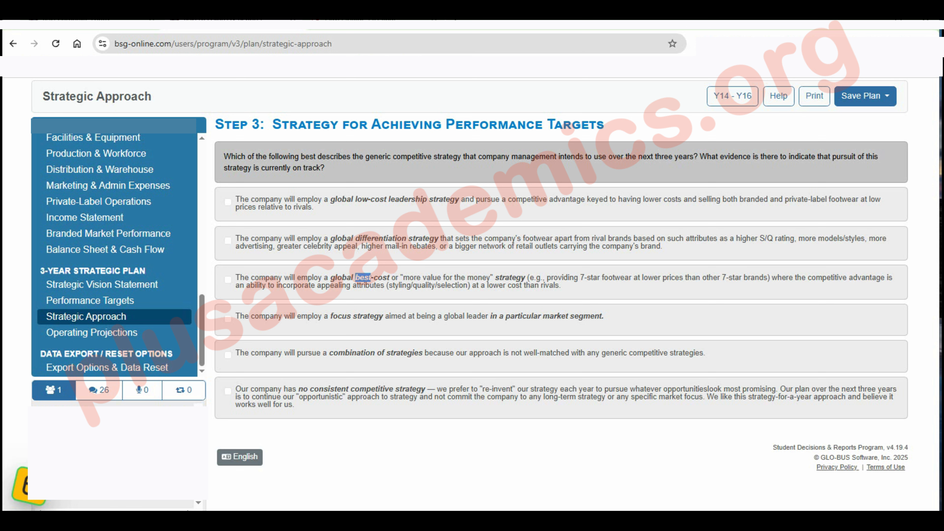
pyautogui.doubleClick(368, 316)
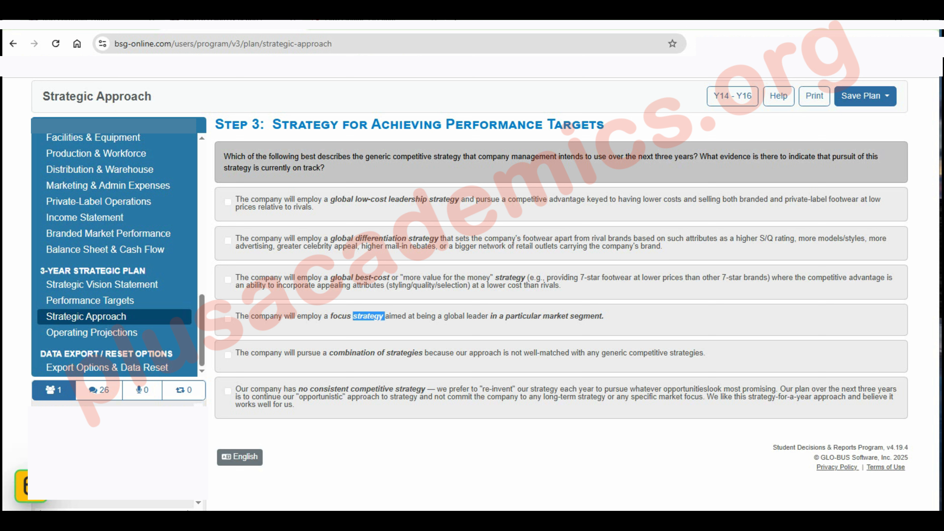
pyautogui.doubleClick(381, 352)
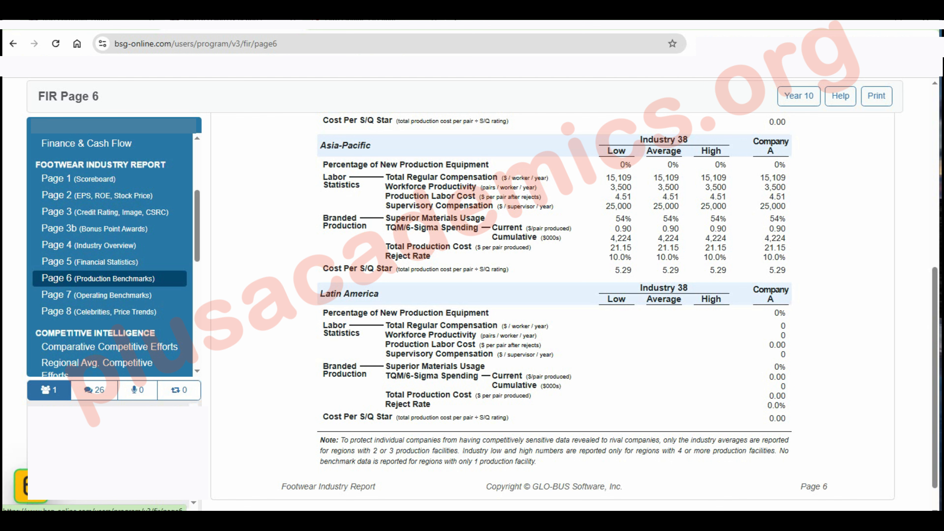
# Review the operating benchmarks on page 7 of the industry report and open page 8 on celebrities and price trends
pyautogui.click(97, 295)
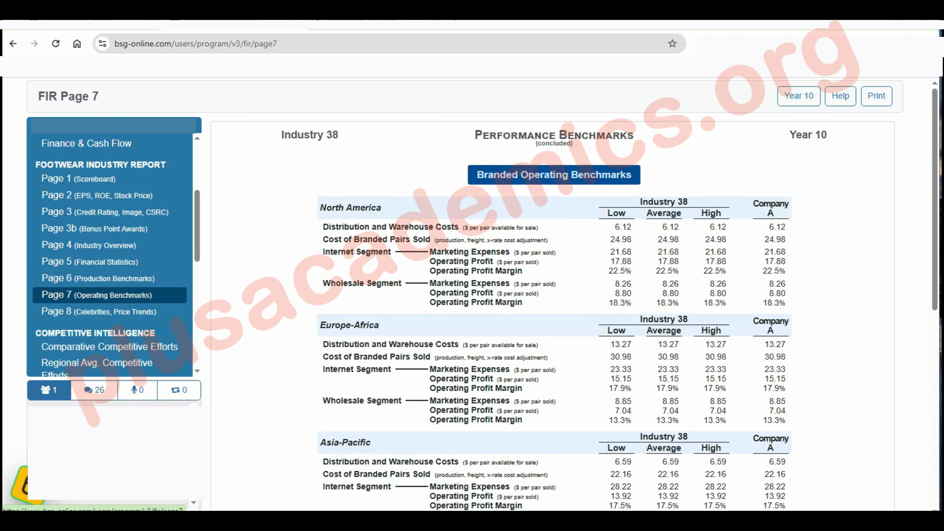
pyautogui.scroll(-4, 554, 312)
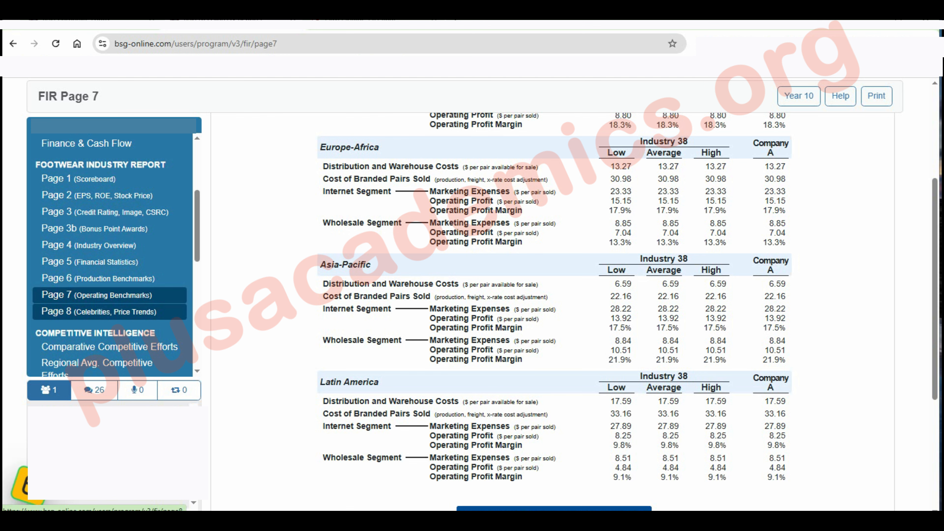
pyautogui.click(111, 312)
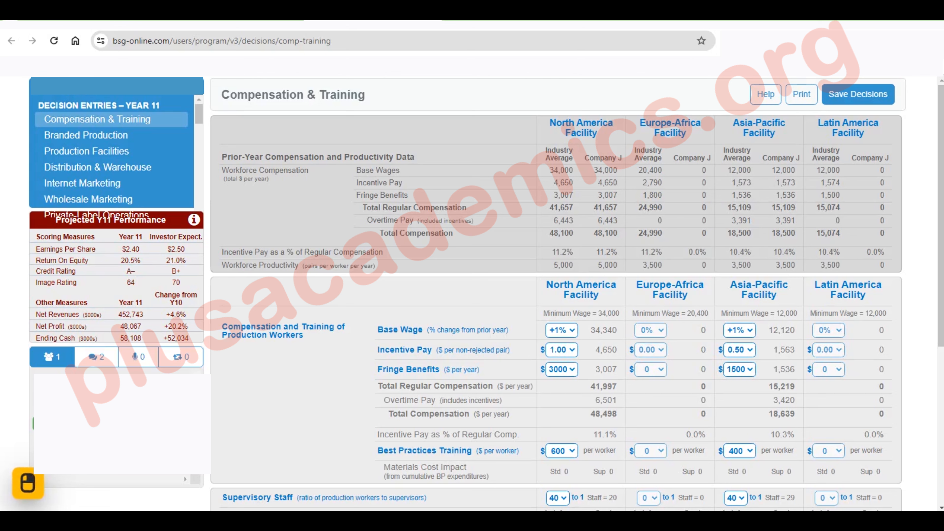
# Set the production workers' fringe benefits to $0 per year at the North America and Asia-Pacific facilities
pyautogui.click(562, 369)
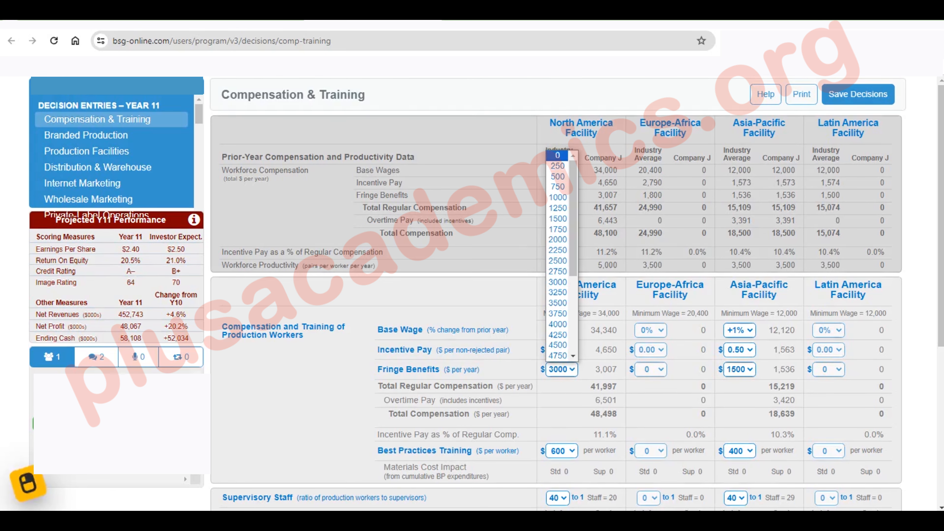
pyautogui.click(557, 155)
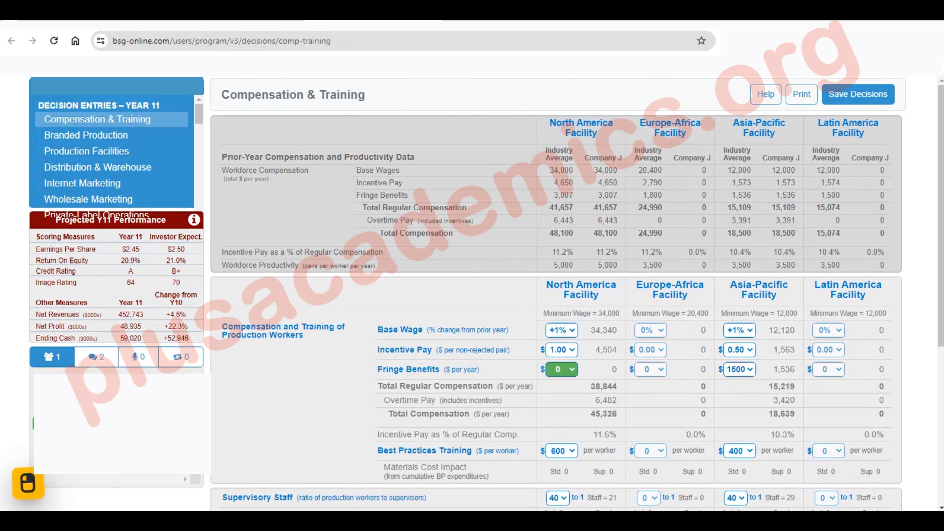
pyautogui.click(739, 369)
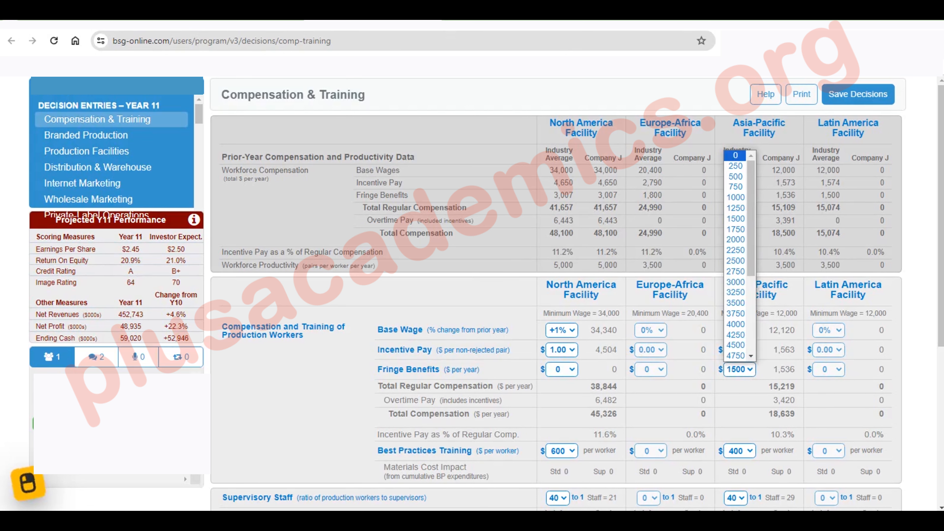
pyautogui.click(736, 155)
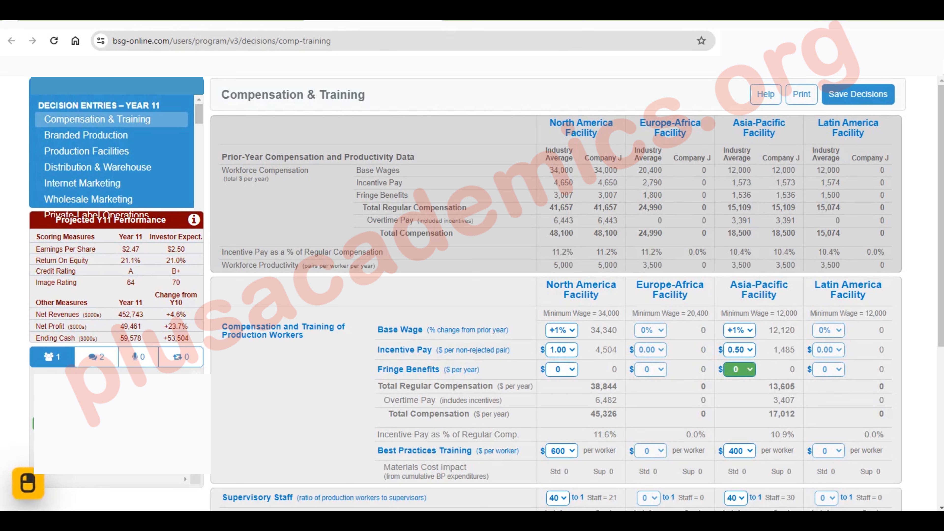
# Set incentive pay to $0.00 per non-rejected pair at the Asia-Pacific and North America facilities
pyautogui.click(740, 350)
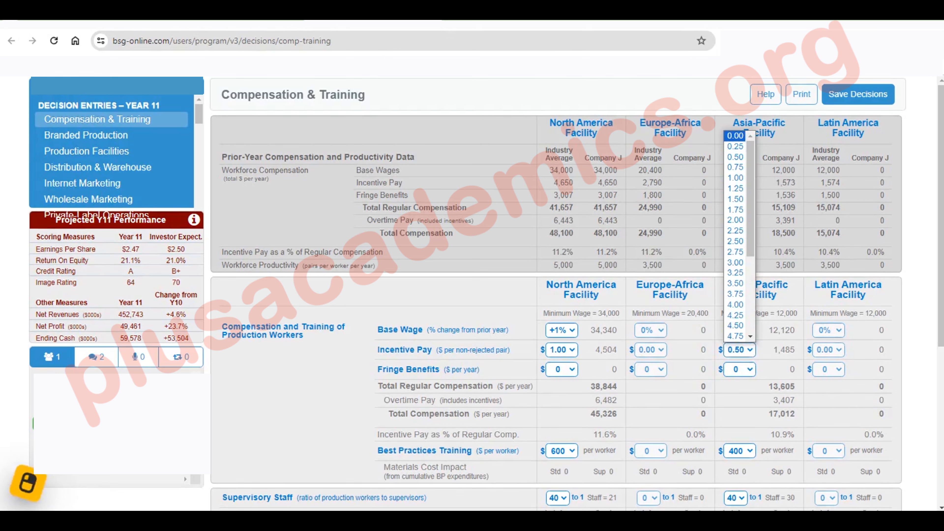
pyautogui.click(735, 136)
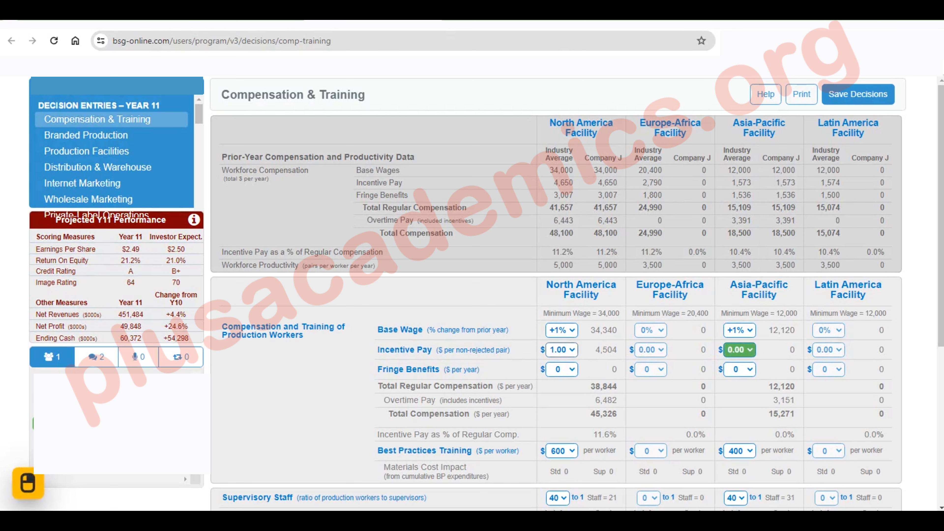
pyautogui.click(562, 350)
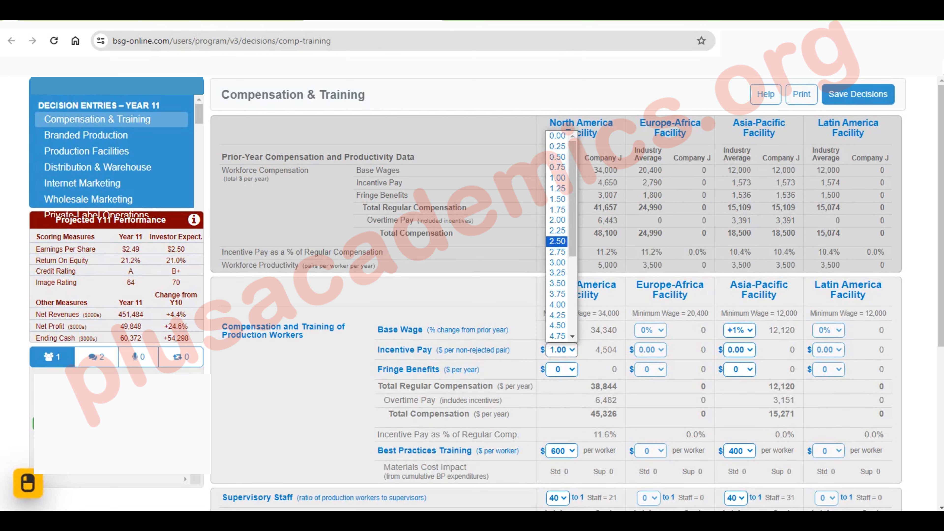
pyautogui.click(557, 135)
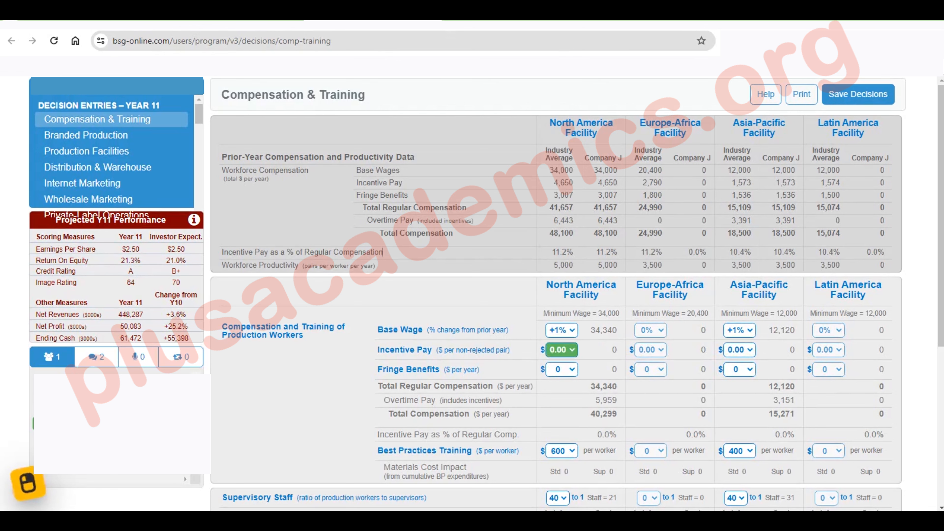
# Raise supervisory compensation by 1% at the North America and Asia-Pacific facilities
pyautogui.scroll(-7, 556, 297)
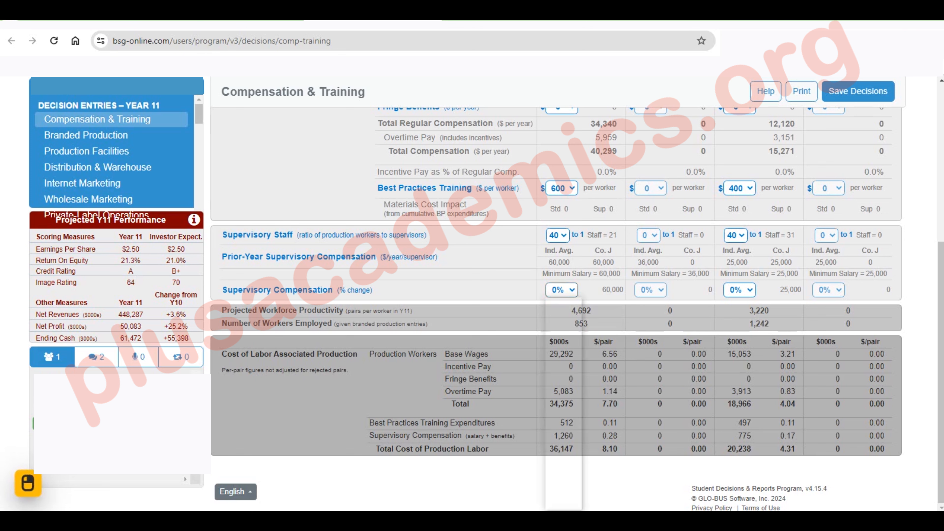
pyautogui.click(561, 290)
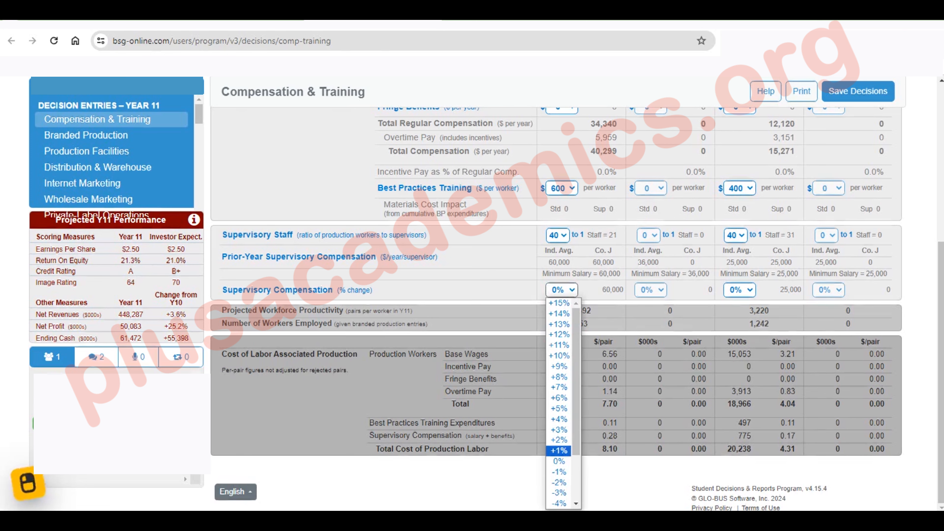
pyautogui.click(558, 450)
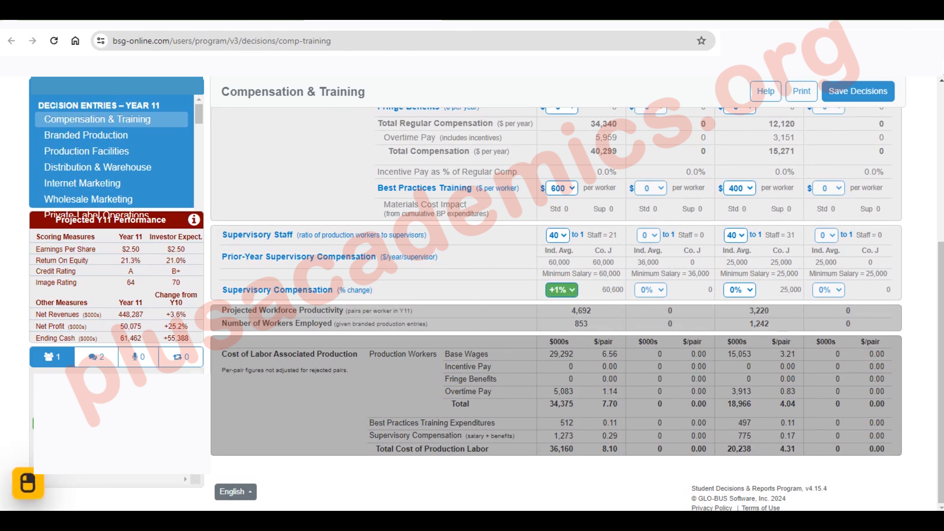
pyautogui.click(740, 289)
pyautogui.press('Down')
pyautogui.press('Down')
pyautogui.press('Down')
pyautogui.press('Down')
pyautogui.press('Down')
pyautogui.press('Down')
pyautogui.press('Down')
pyautogui.press('Down')
pyautogui.press('Down')
pyautogui.press('Down')
pyautogui.press('Down')
pyautogui.press('Down')
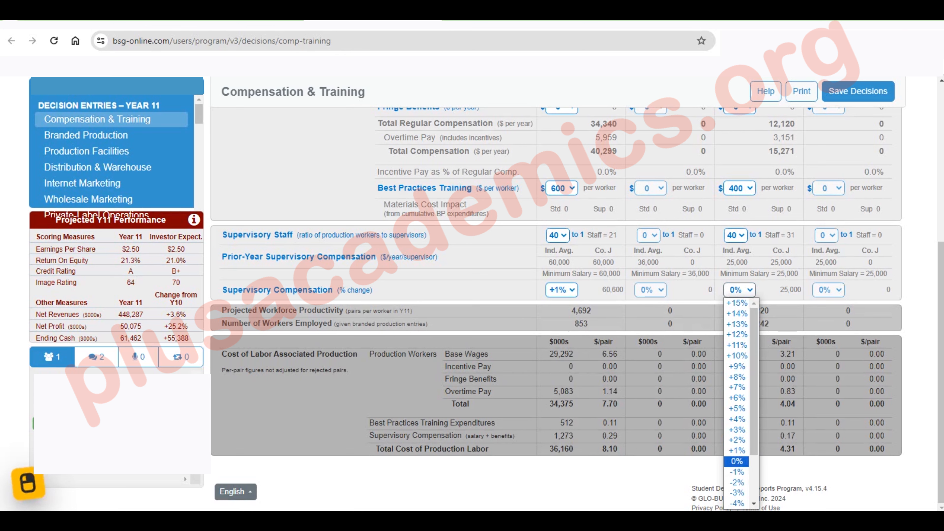
pyautogui.press('Up')
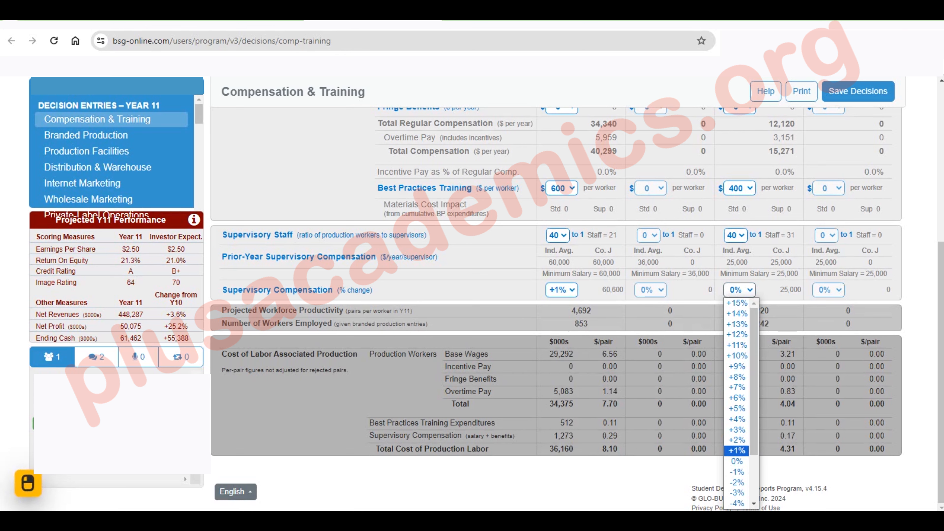
pyautogui.press('Return')
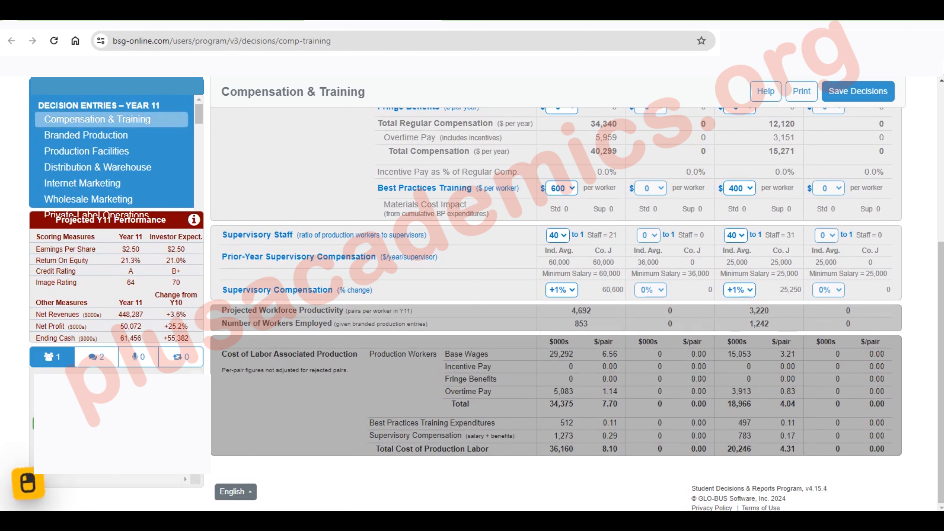
# Open the Branded Production decisions and set superior materials to 20% at the North America facility and 10% at the Asia-Pacific facility
pyautogui.click(86, 135)
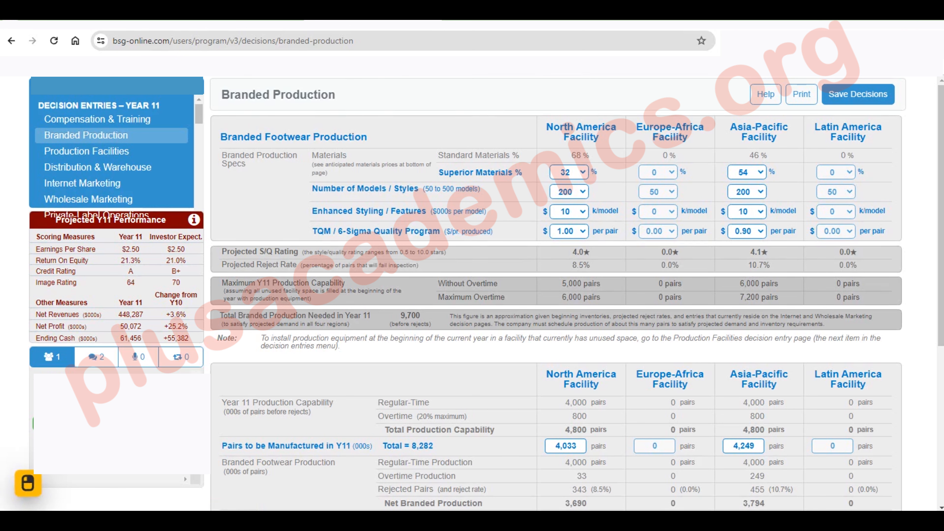
pyautogui.click(582, 173)
pyautogui.click(570, 291)
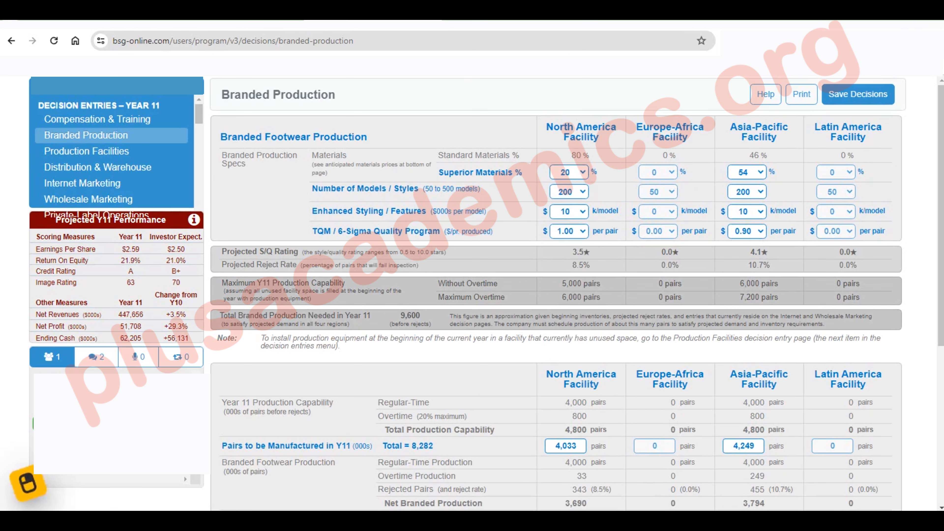
pyautogui.click(748, 172)
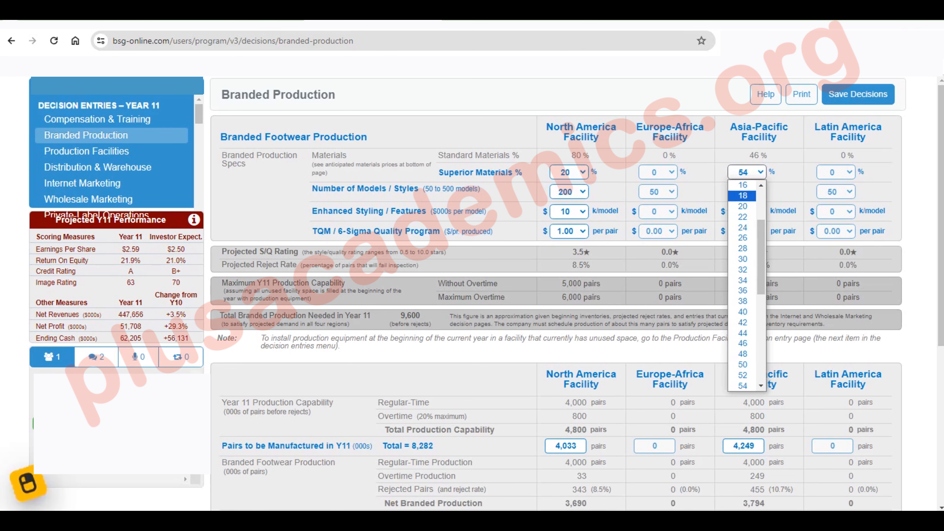
pyautogui.scroll(5, 742, 195)
pyautogui.click(743, 237)
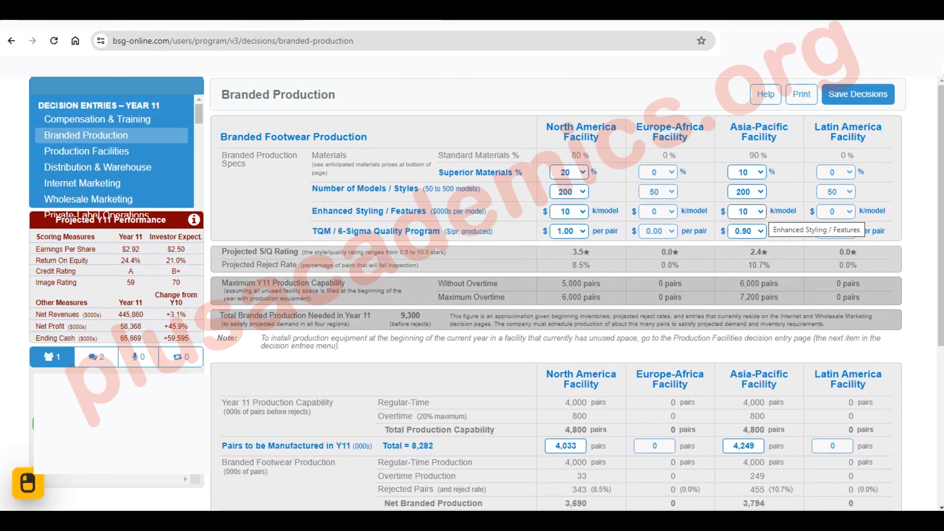
# Set the TQM / 6-Sigma quality program to $2.20 per pair at the North America facility and $2.50 at the Asia-Pacific facility
pyautogui.click(568, 231)
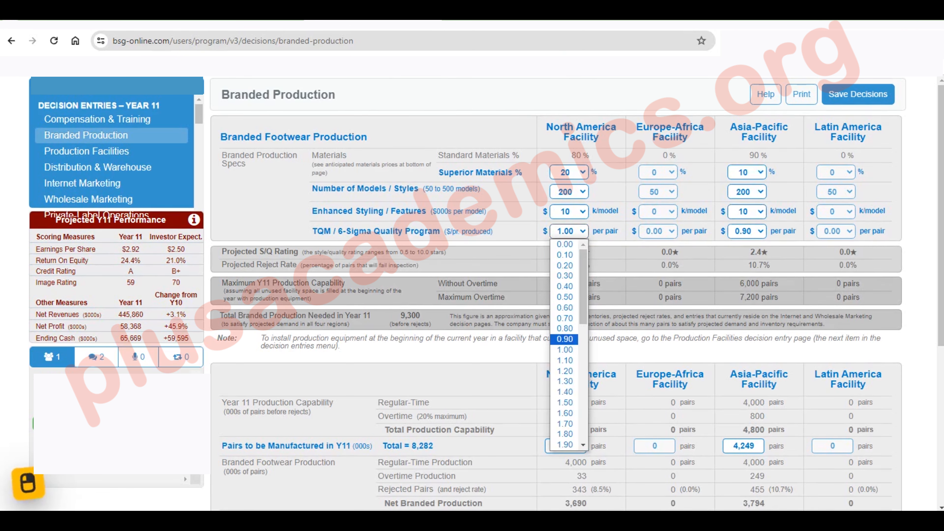
pyautogui.click(583, 445)
pyautogui.click(583, 445)
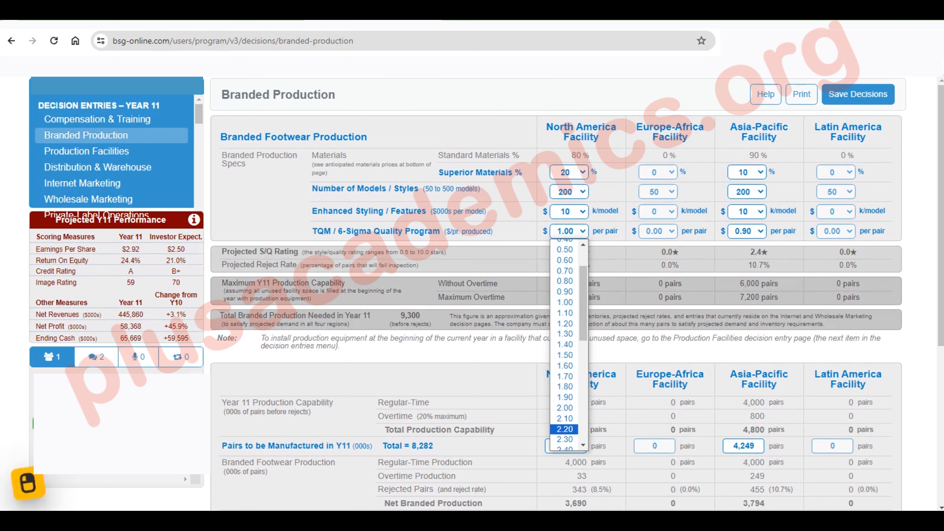
pyautogui.click(565, 429)
pyautogui.click(747, 231)
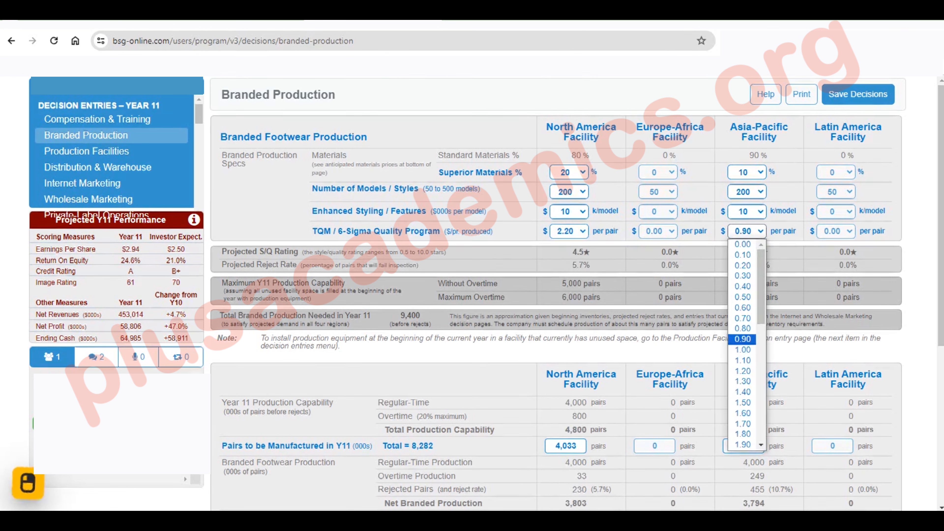
pyautogui.scroll(-3, 742, 383)
pyautogui.click(743, 389)
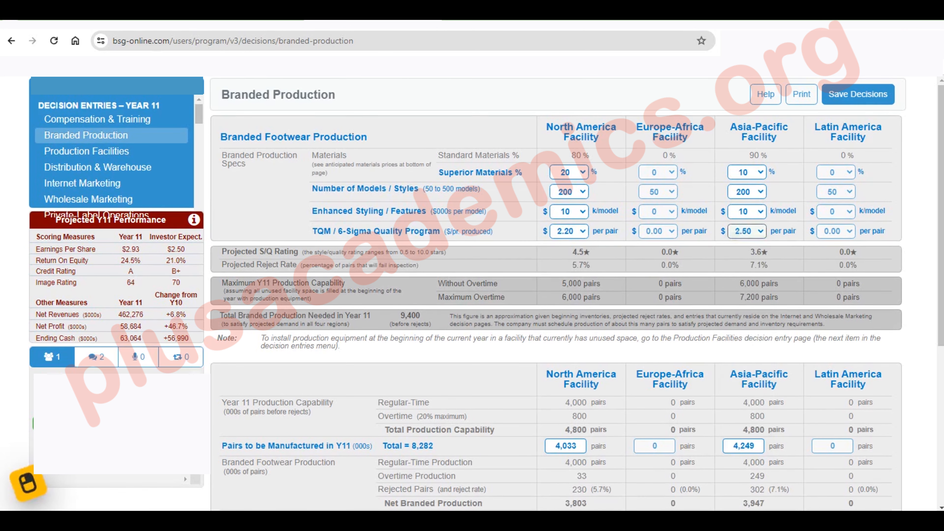
# Set superior materials to 12% at the North America facility and 8% at the Asia-Pacific facility
pyautogui.click(569, 172)
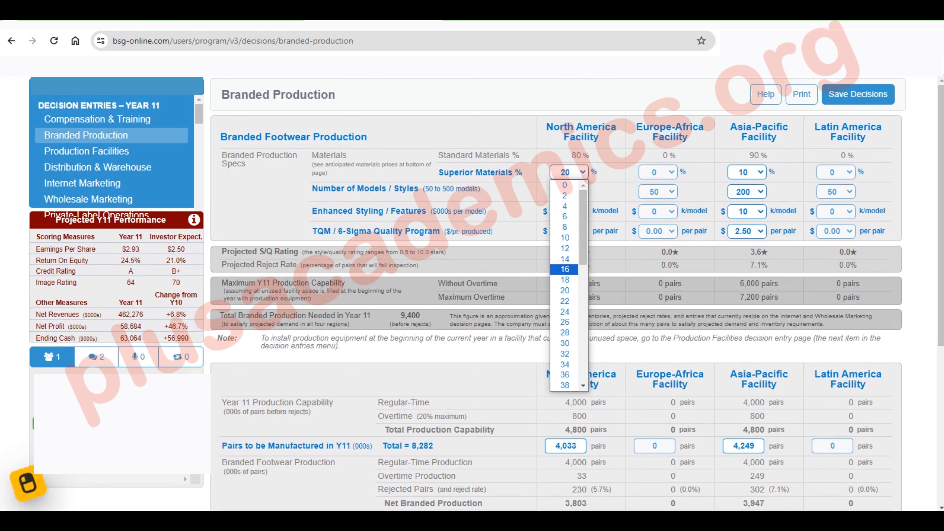
pyautogui.click(564, 248)
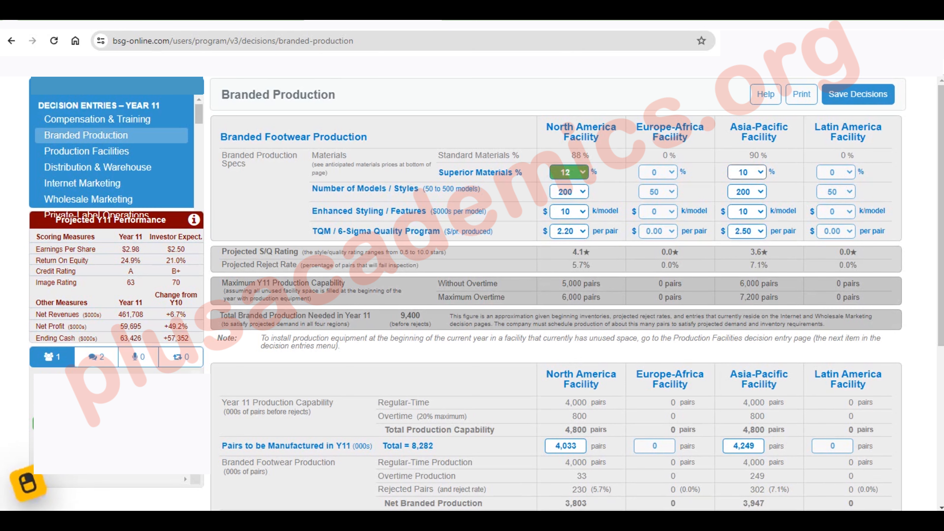
pyautogui.click(746, 172)
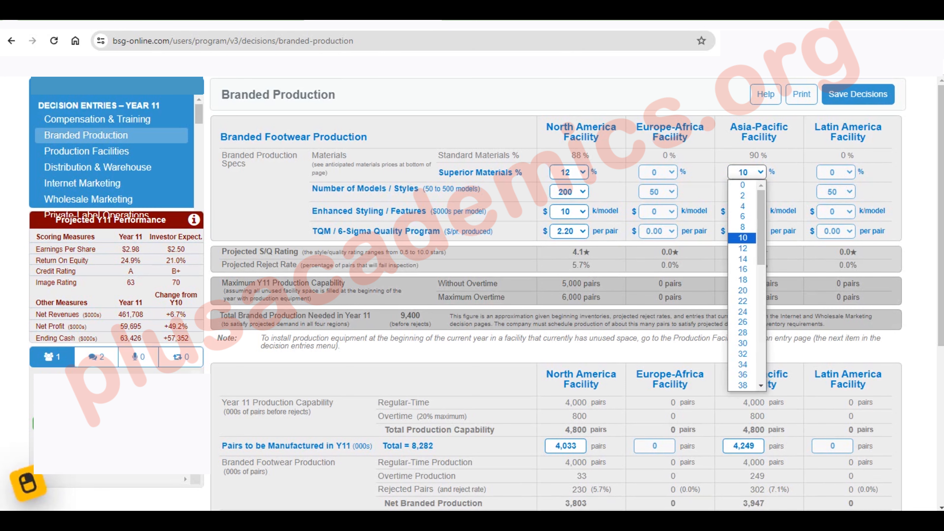
pyautogui.click(743, 227)
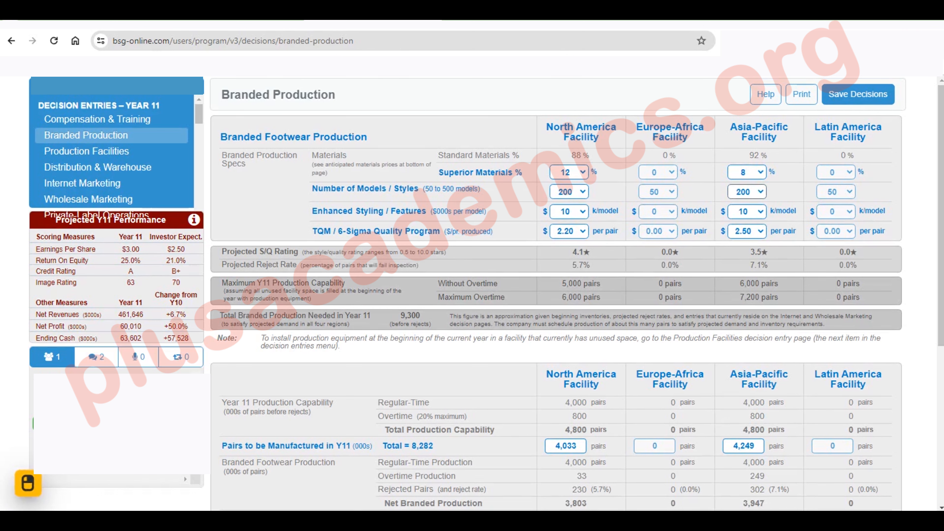
# Set the number of models to 500 at the North America and Asia-Pacific facilities
pyautogui.click(569, 192)
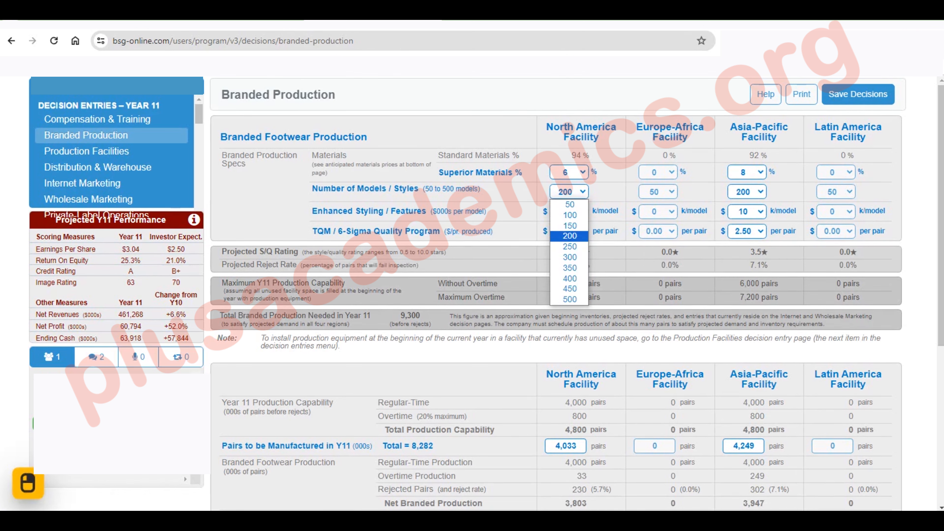
pyautogui.click(569, 300)
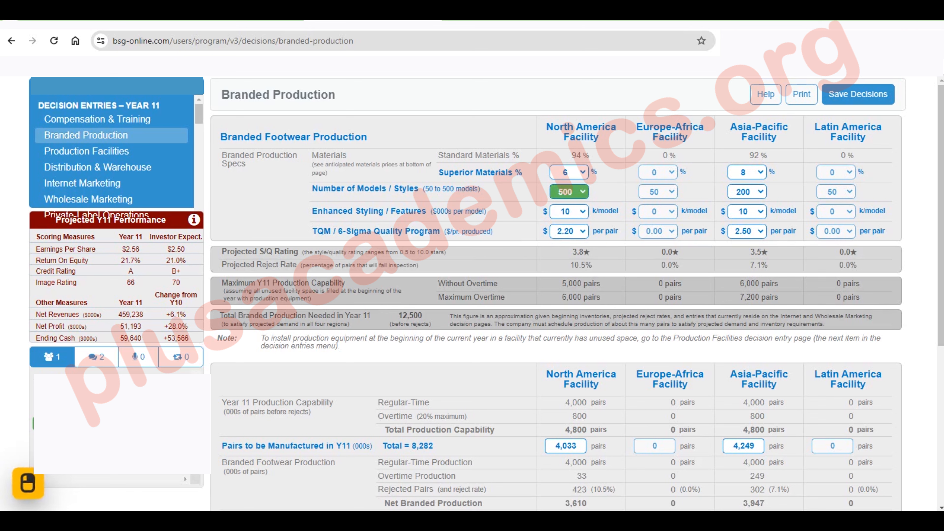
pyautogui.click(747, 192)
pyautogui.click(747, 299)
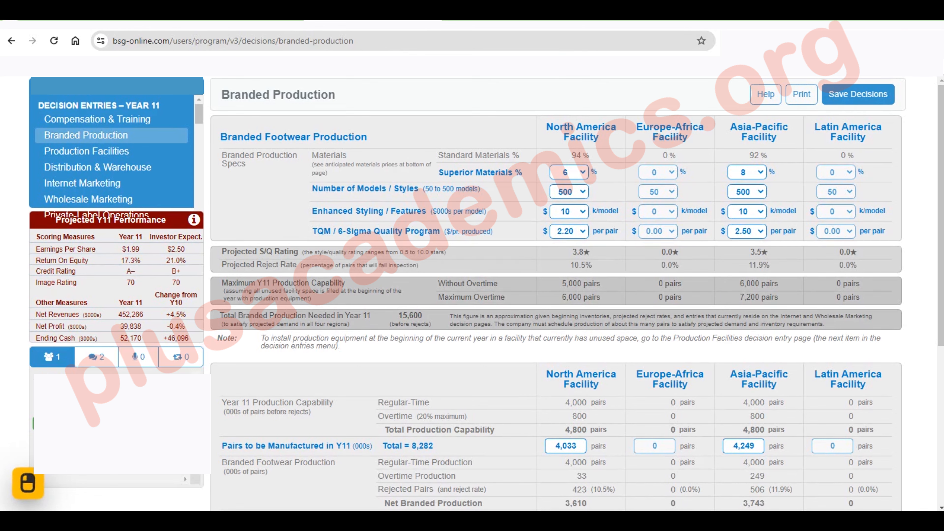
# Open the Internet Marketing decisions and set search engine advertising to 11000 ($000s) for the North America market
pyautogui.click(83, 183)
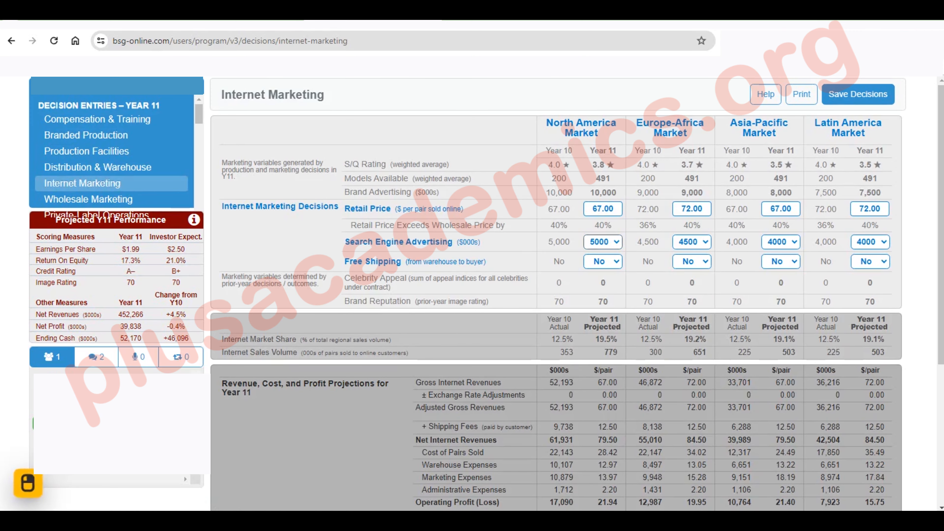
pyautogui.click(603, 242)
pyautogui.scroll(-3, 598, 353)
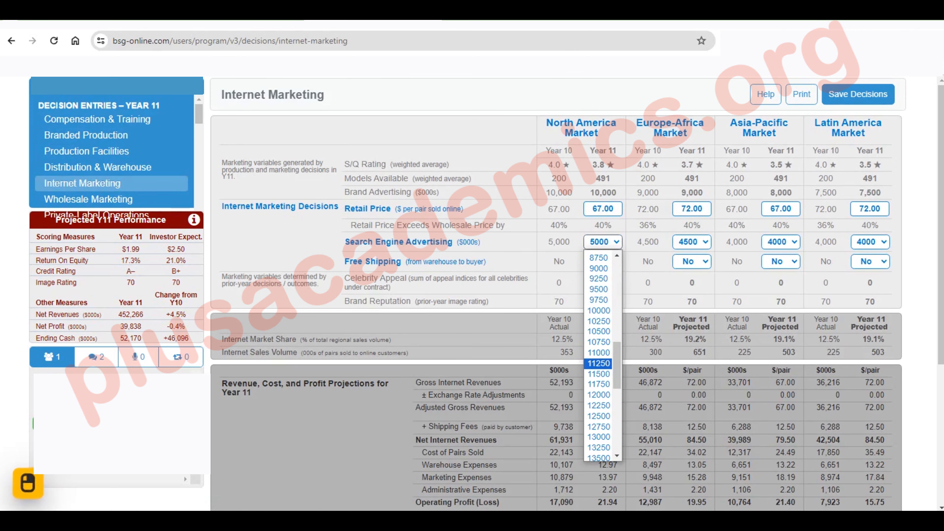
pyautogui.click(598, 353)
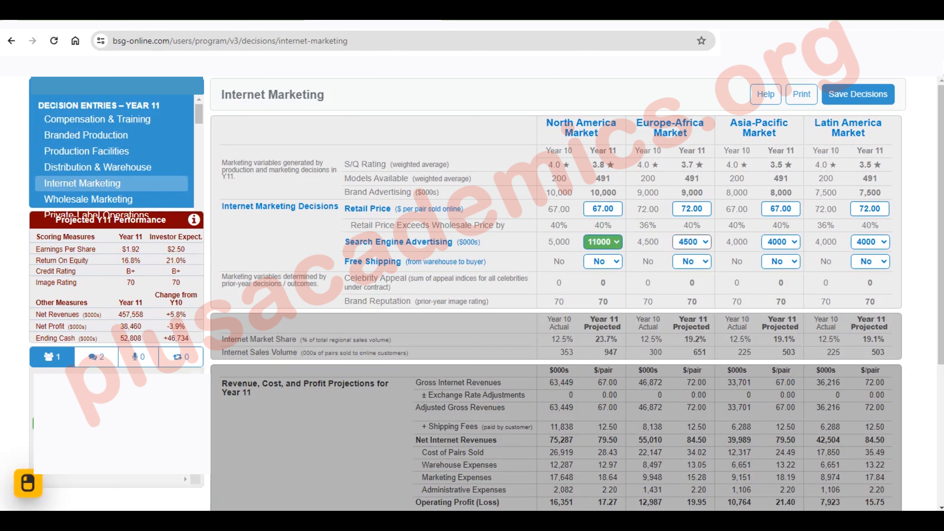
# Set search engine advertising to 16000 ($000s) for the North America market
pyautogui.click(603, 242)
pyautogui.scroll(-6, 598, 370)
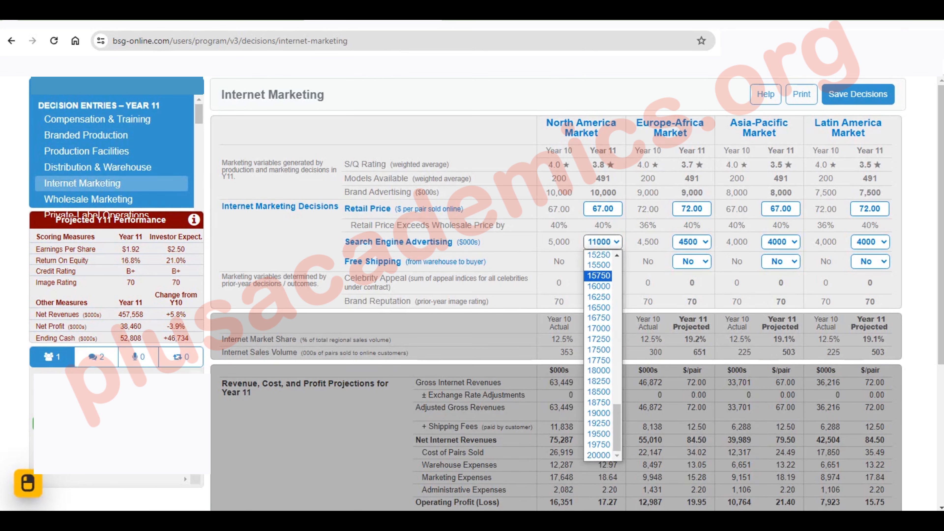
pyautogui.scroll(3, 599, 355)
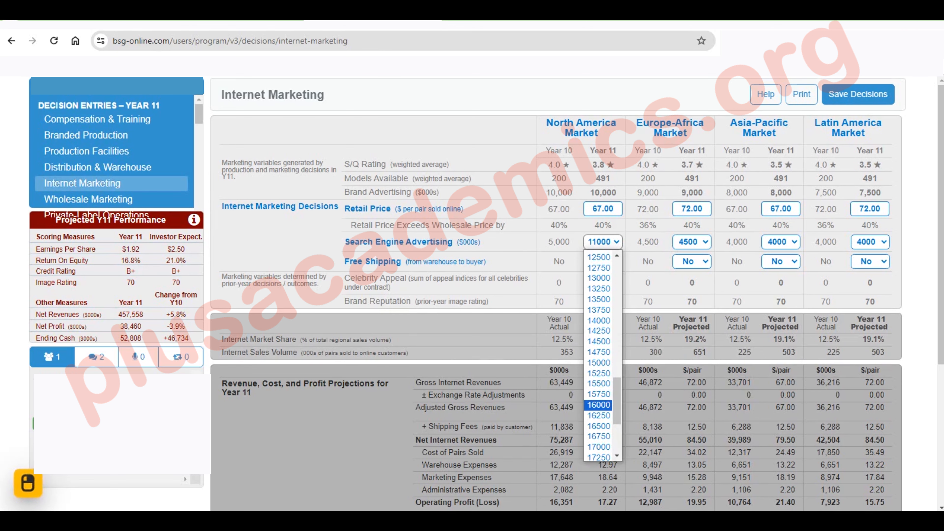
pyautogui.click(598, 405)
pyautogui.click(692, 242)
pyautogui.scroll(-10, 688, 424)
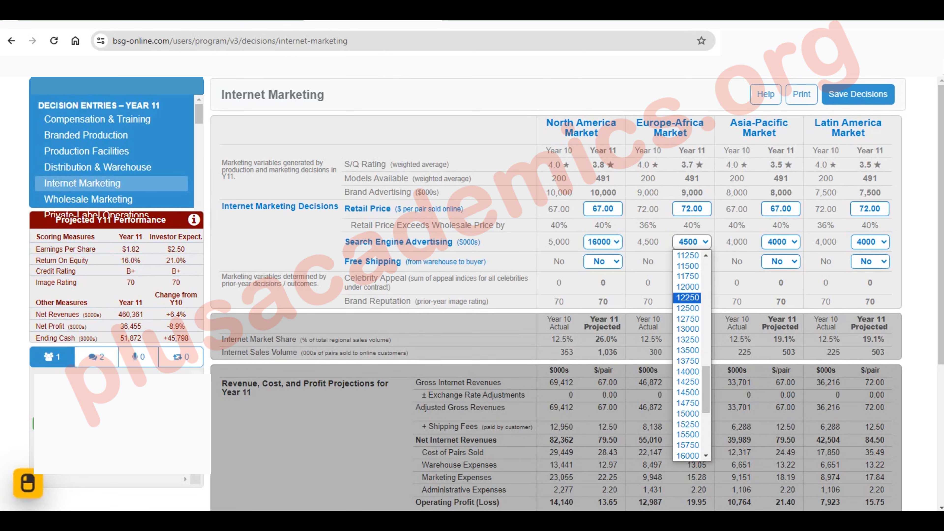
# Set search engine advertising to 10000 ($000s) for both the North America and Europe-Africa markets
pyautogui.click(603, 242)
pyautogui.scroll(5, 598, 353)
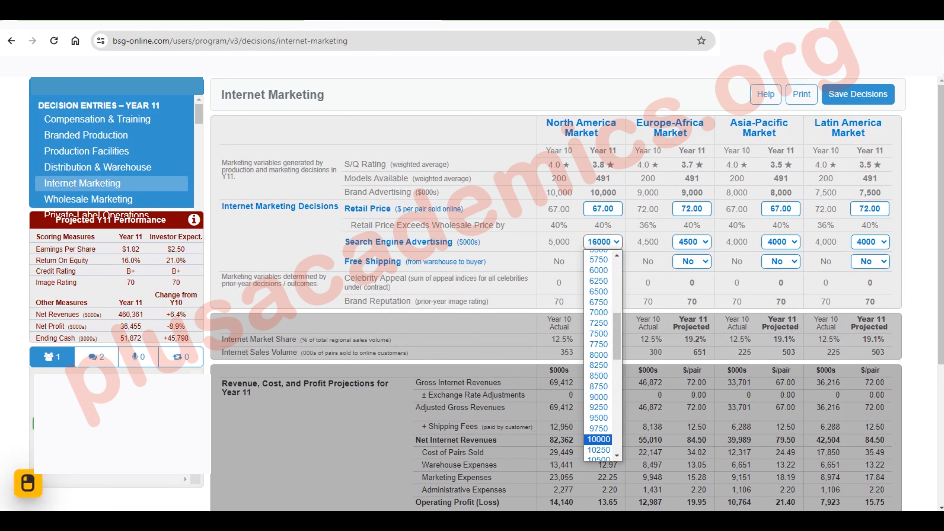
pyautogui.click(598, 439)
pyautogui.click(692, 242)
pyautogui.scroll(-3, 688, 317)
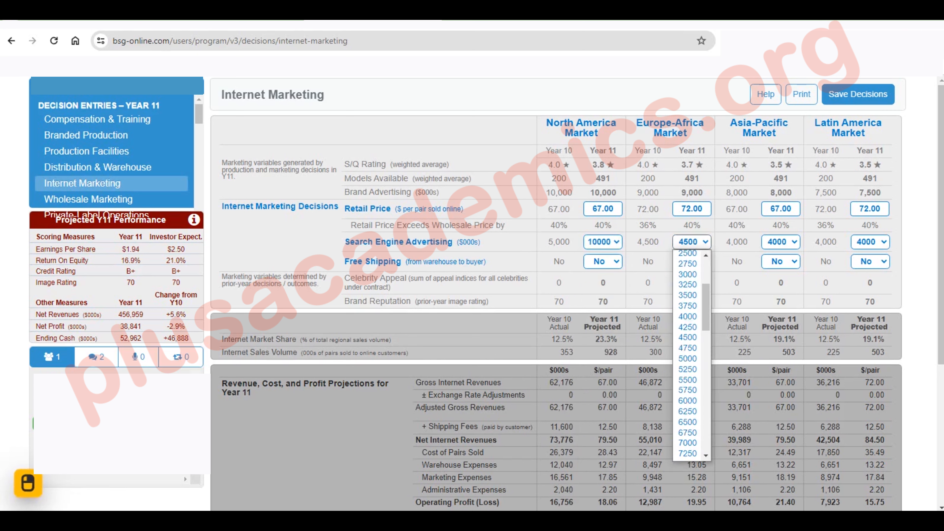
pyautogui.scroll(-3, 688, 409)
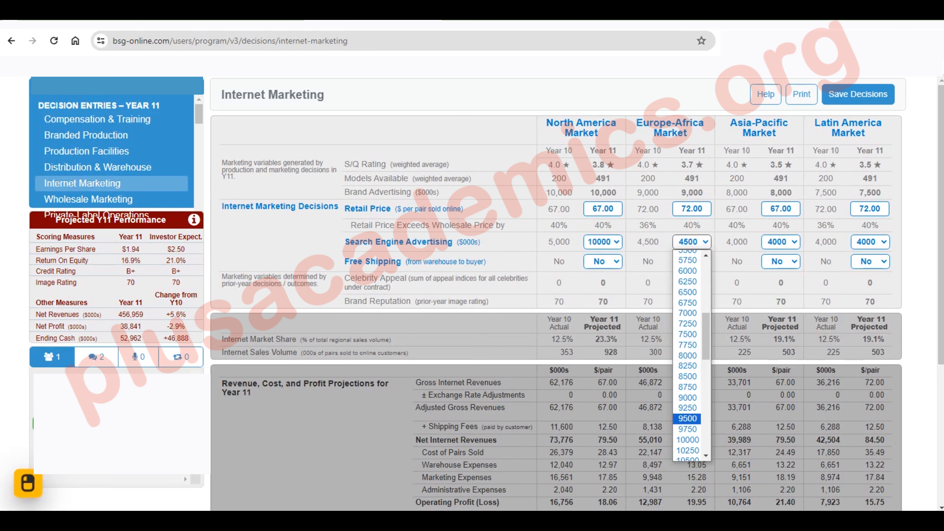
pyautogui.click(688, 440)
# Set search engine advertising to 9000 ($000s) for both the Asia-Pacific and Latin America markets
pyautogui.click(780, 241)
pyautogui.scroll(-5, 777, 353)
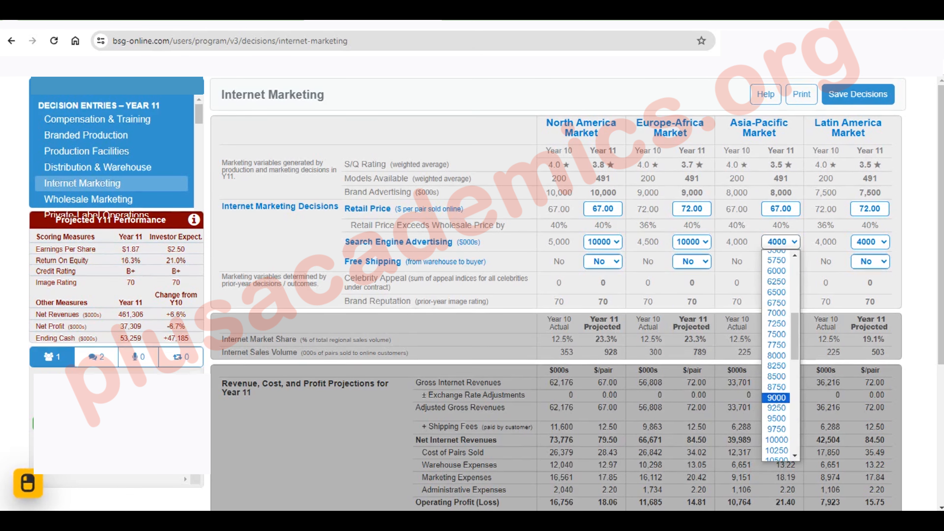
pyautogui.click(777, 397)
pyautogui.click(870, 242)
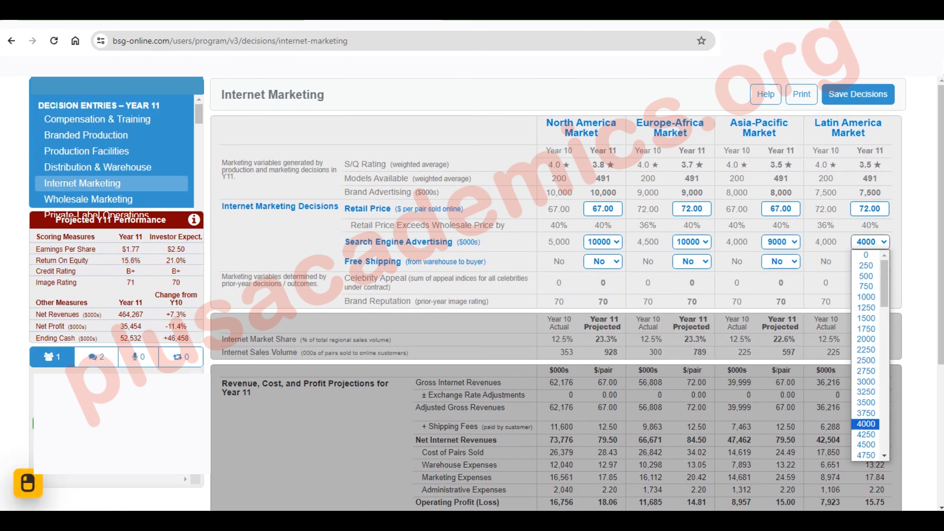
pyautogui.scroll(-6, 867, 354)
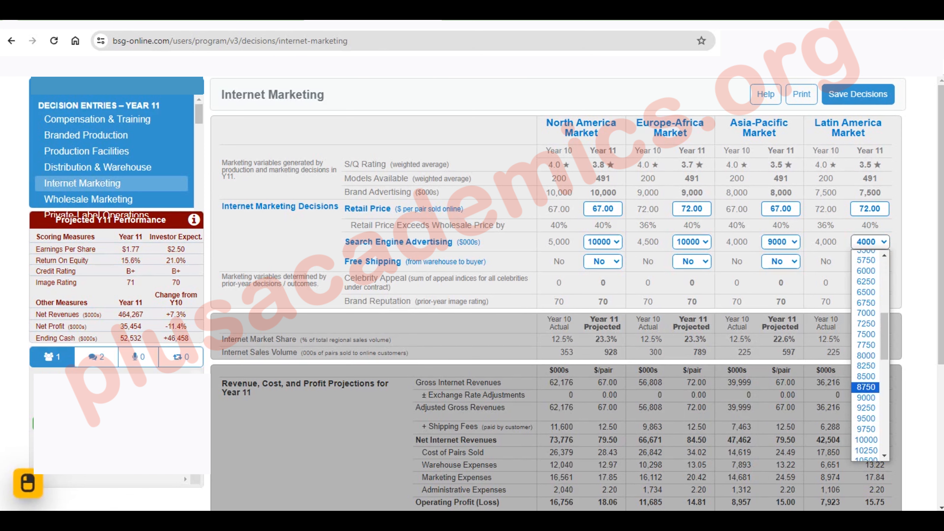
pyautogui.click(867, 397)
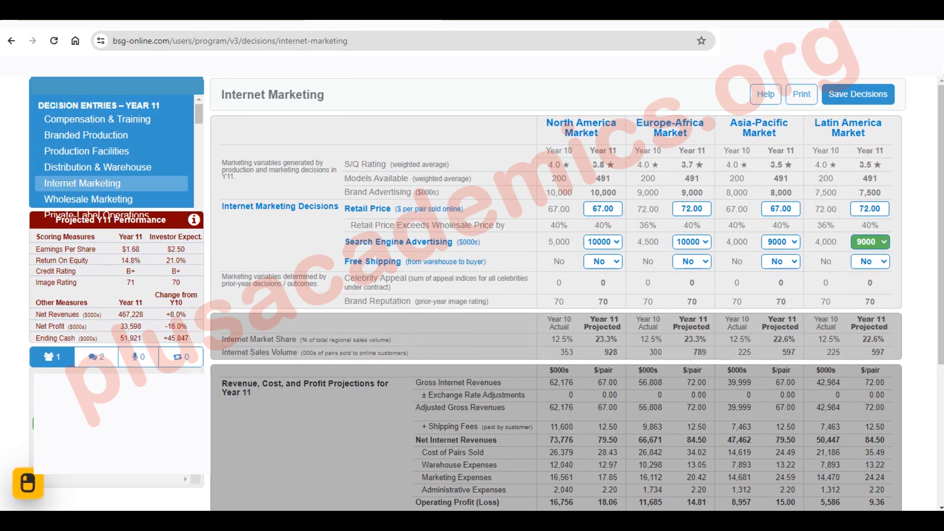
# Open the Wholesale Marketing decisions and set brand advertising to 18000 ($000s) for the North America and Europe-Africa markets
pyautogui.click(88, 199)
pyautogui.click(603, 215)
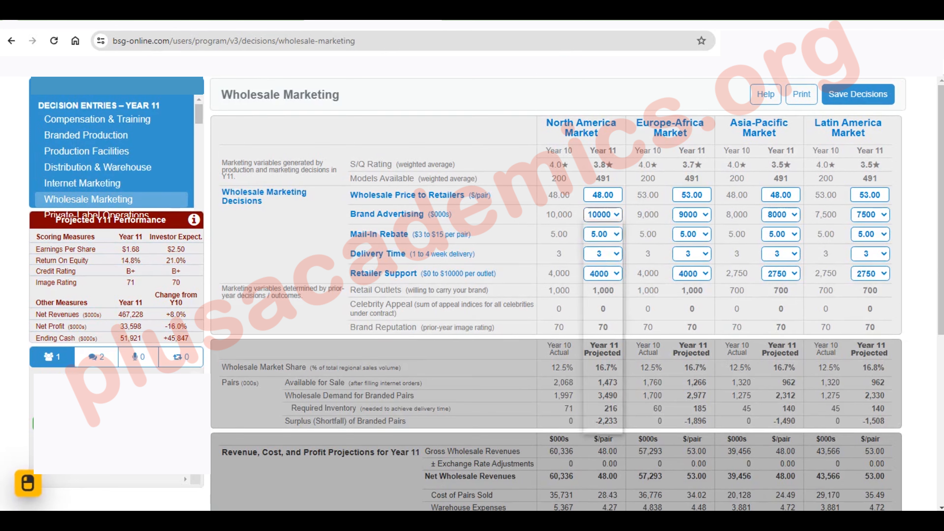
pyautogui.scroll(-8, 599, 327)
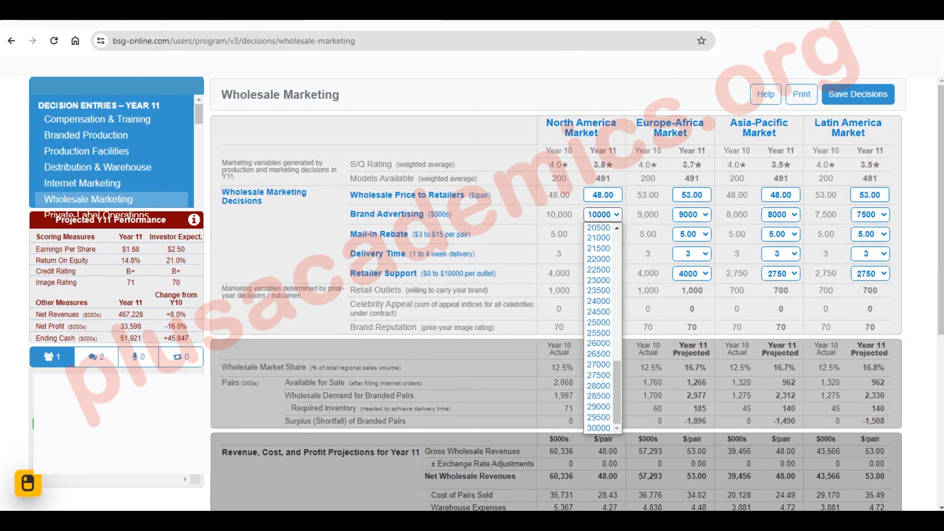
pyautogui.scroll(3, 599, 372)
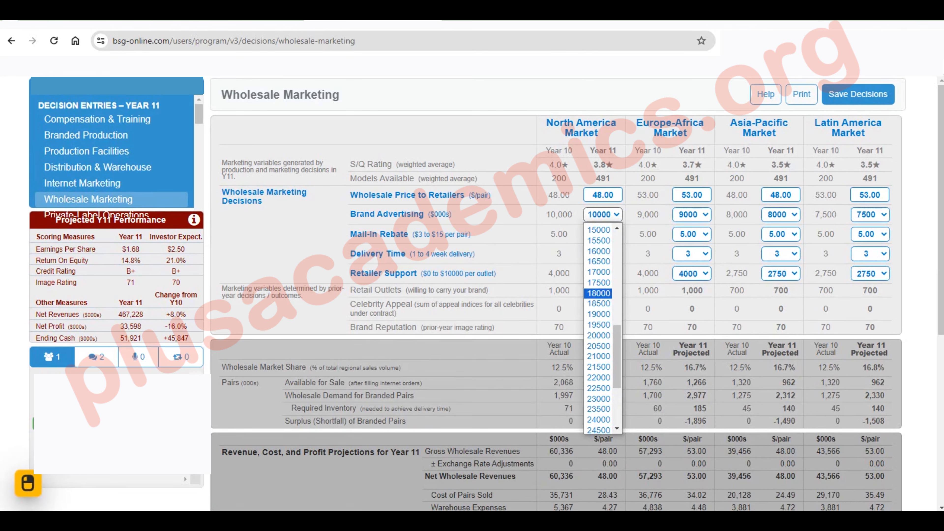
pyautogui.click(599, 293)
pyautogui.click(692, 215)
pyautogui.scroll(-6, 687, 327)
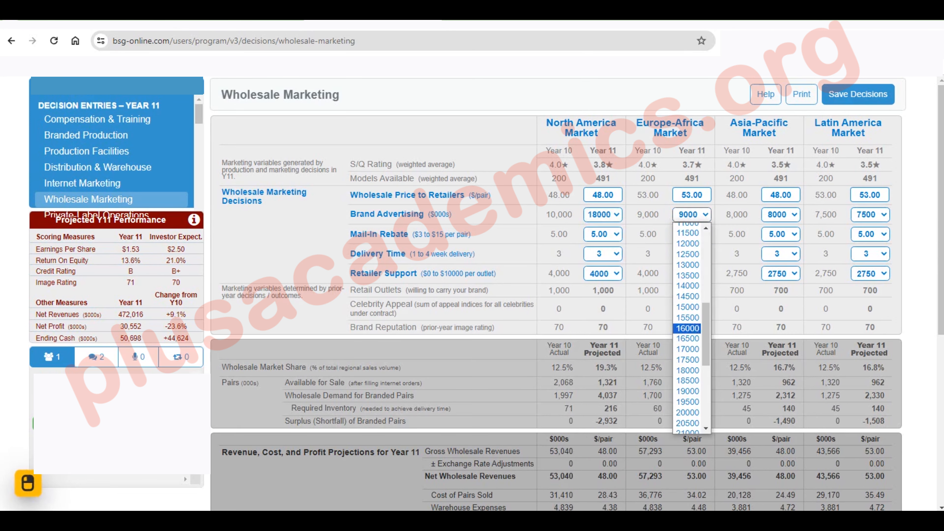
pyautogui.click(687, 360)
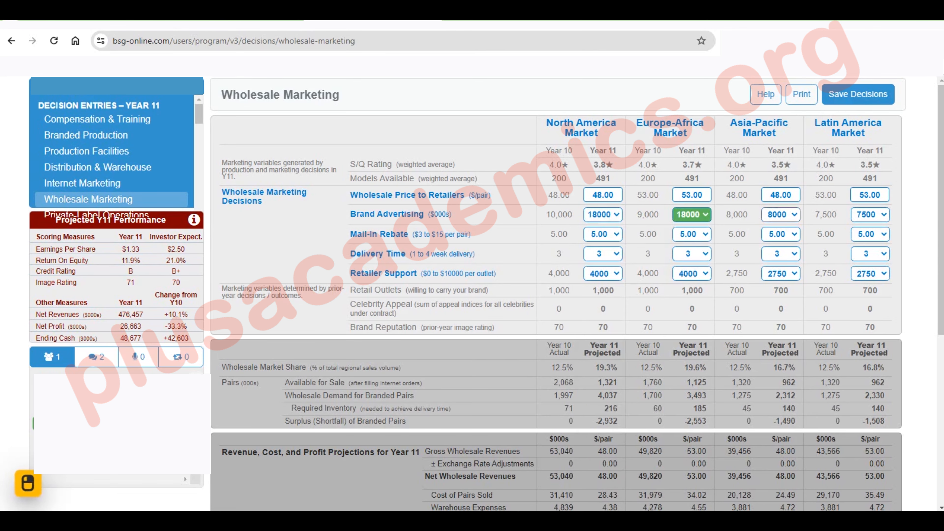
# Set wholesale brand advertising to 16000 ($000s) for both the Asia-Pacific and Latin America markets
pyautogui.click(781, 214)
pyautogui.scroll(-3, 776, 349)
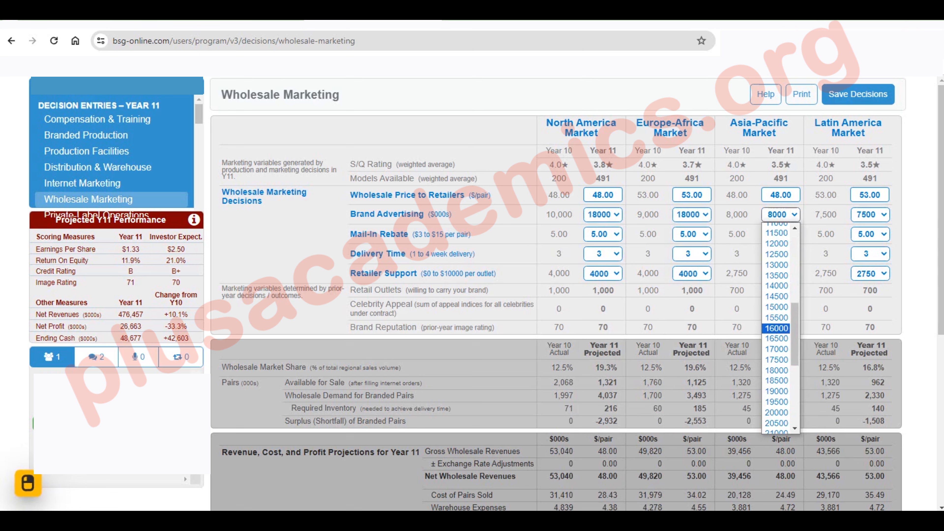
pyautogui.click(777, 328)
pyautogui.click(870, 214)
pyautogui.scroll(-10, 867, 314)
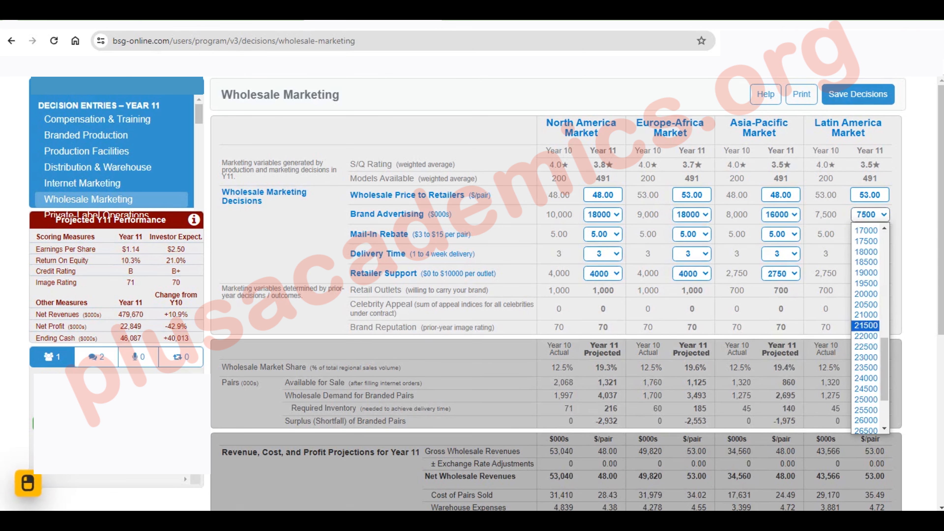
pyautogui.scroll(2, 866, 329)
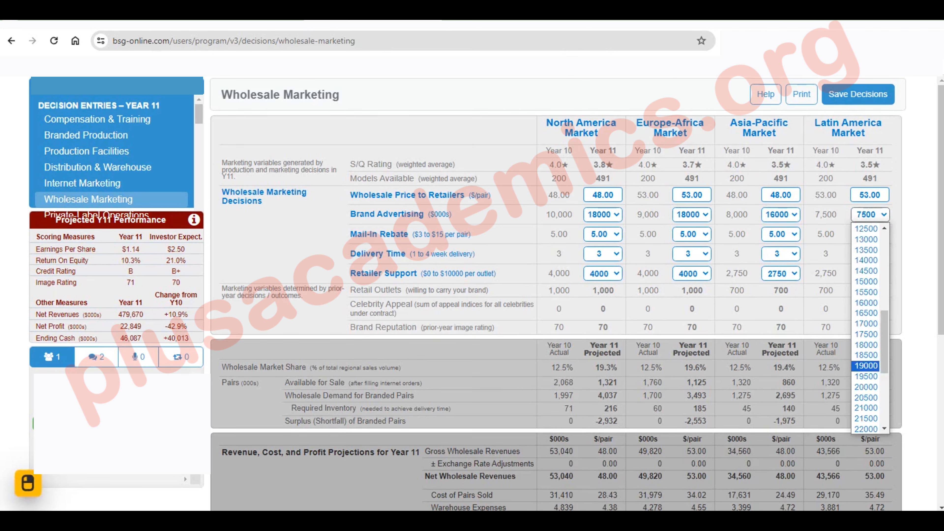
pyautogui.click(867, 266)
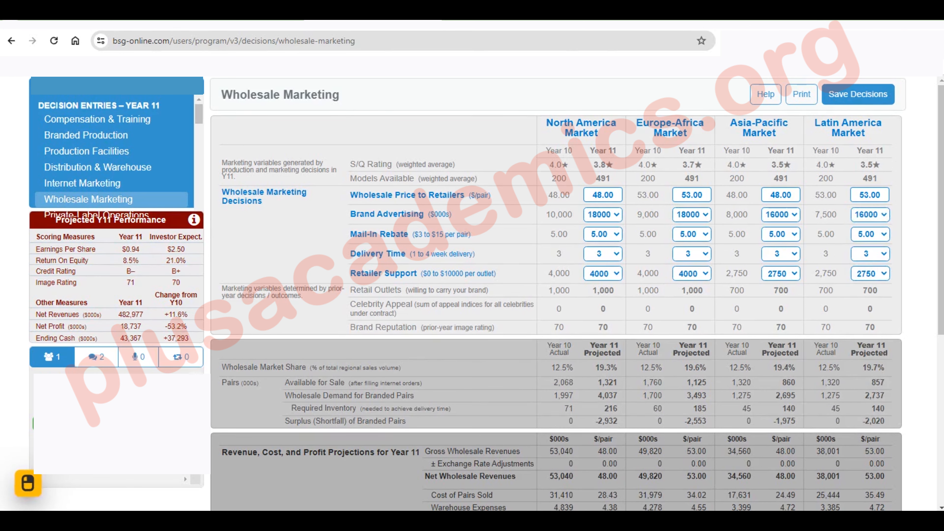
# Set retailer support to $6000 per outlet for both the North America and Europe-Africa markets
pyautogui.click(603, 274)
pyautogui.scroll(-5, 599, 360)
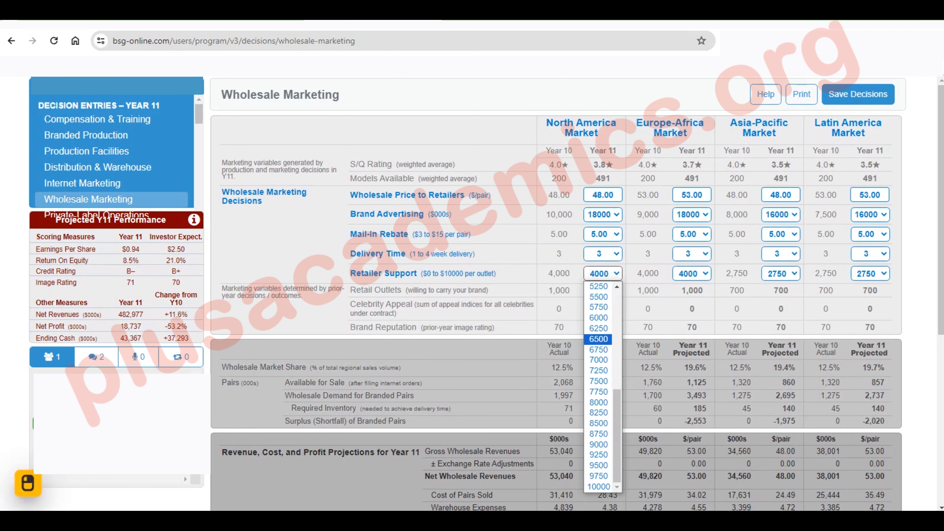
pyautogui.click(598, 318)
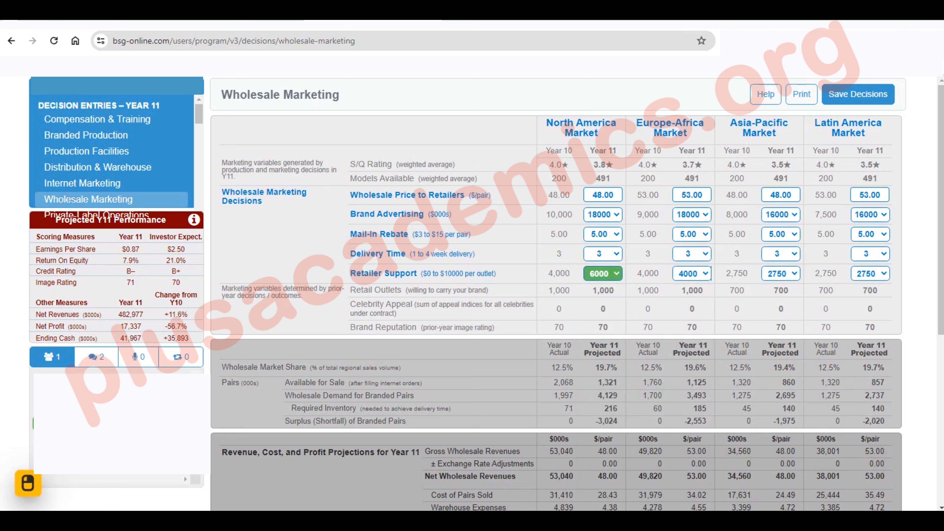
pyautogui.click(692, 273)
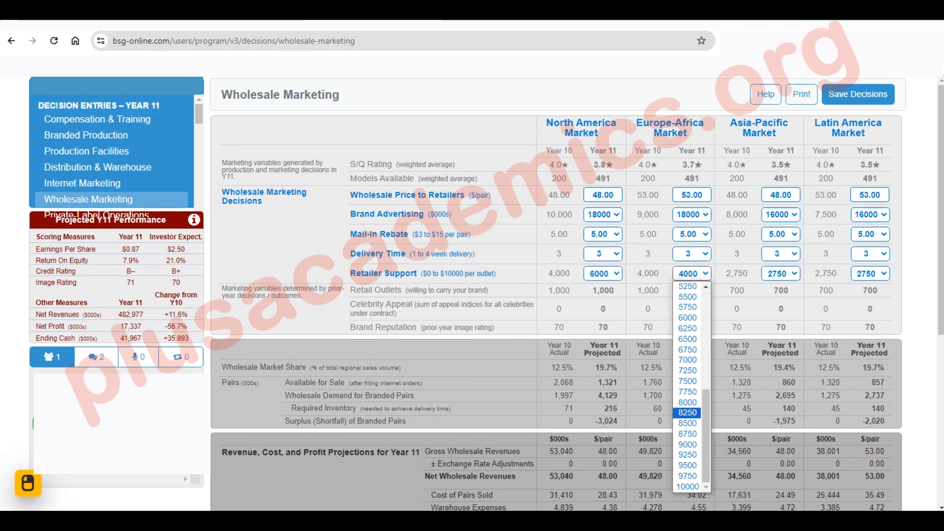
pyautogui.click(688, 318)
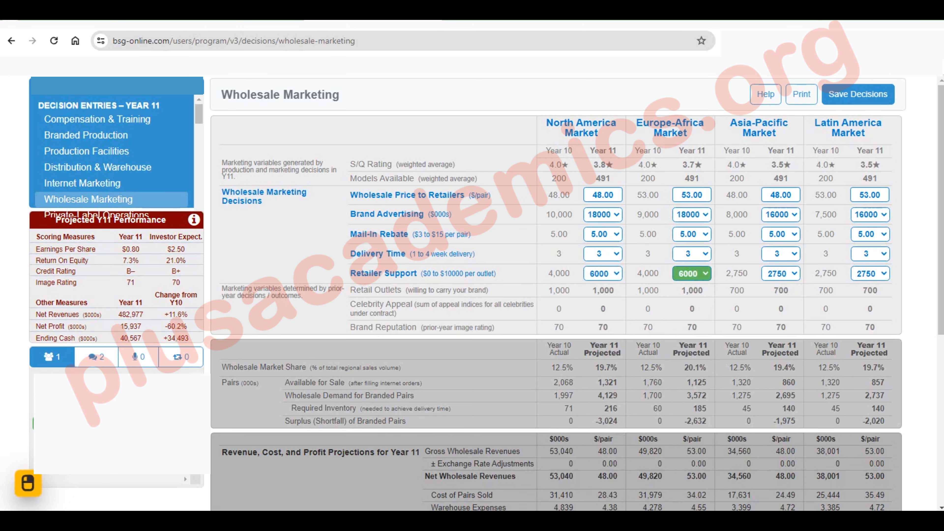
# Set retailer support to $5500 per outlet for both the Asia-Pacific and Latin America markets
pyautogui.click(781, 273)
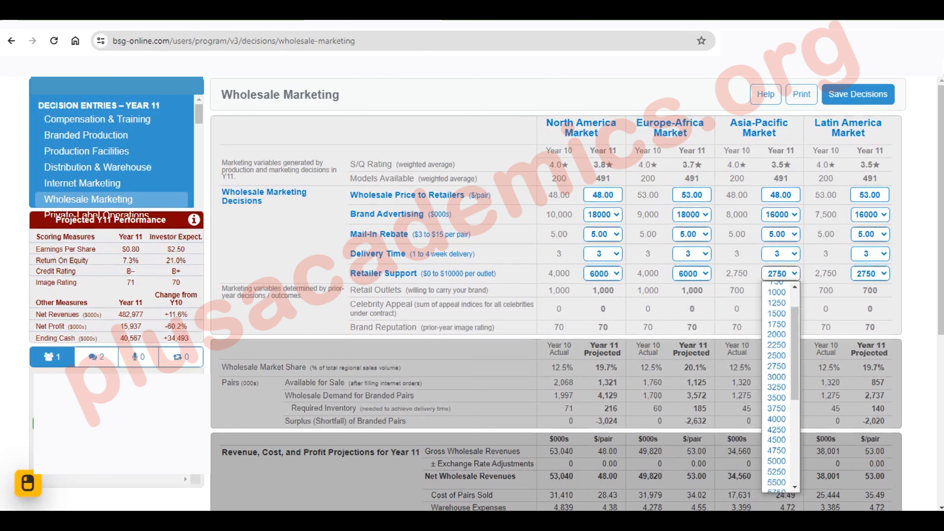
pyautogui.scroll(-5, 777, 413)
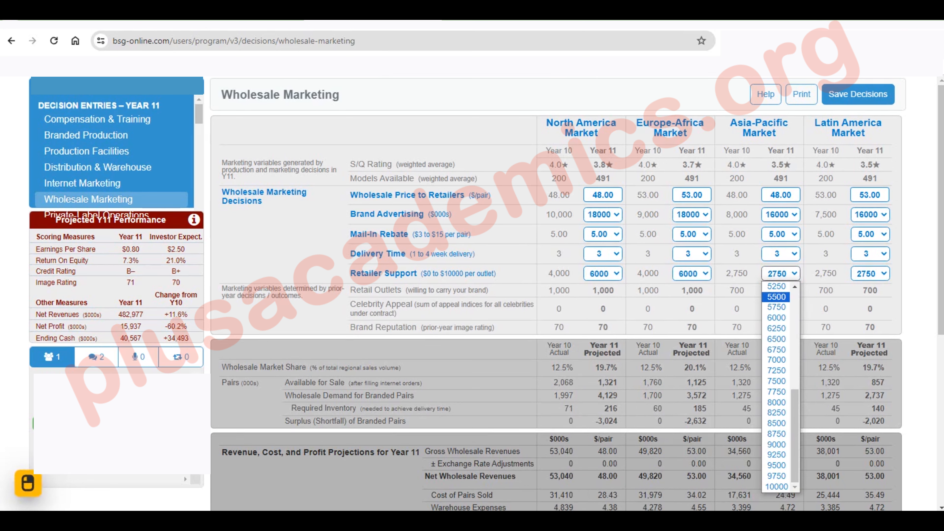
pyautogui.click(776, 296)
pyautogui.click(870, 274)
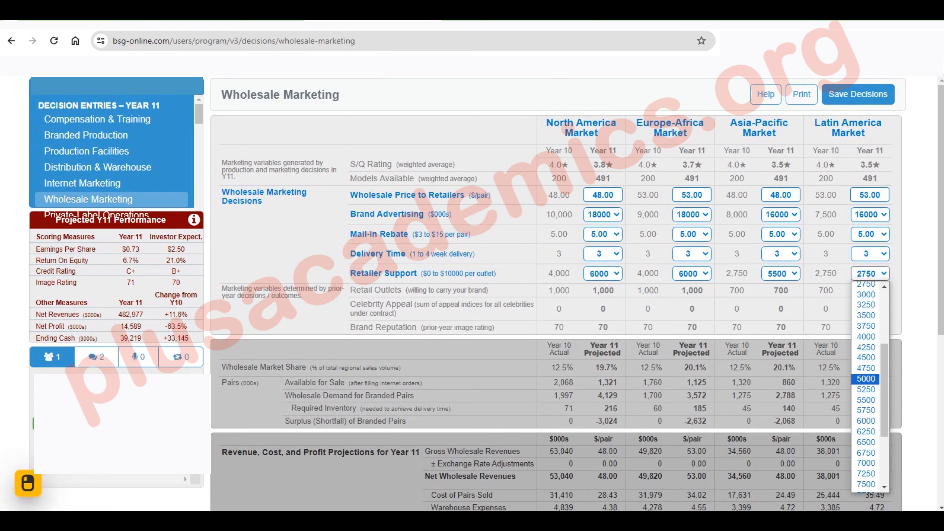
pyautogui.click(866, 400)
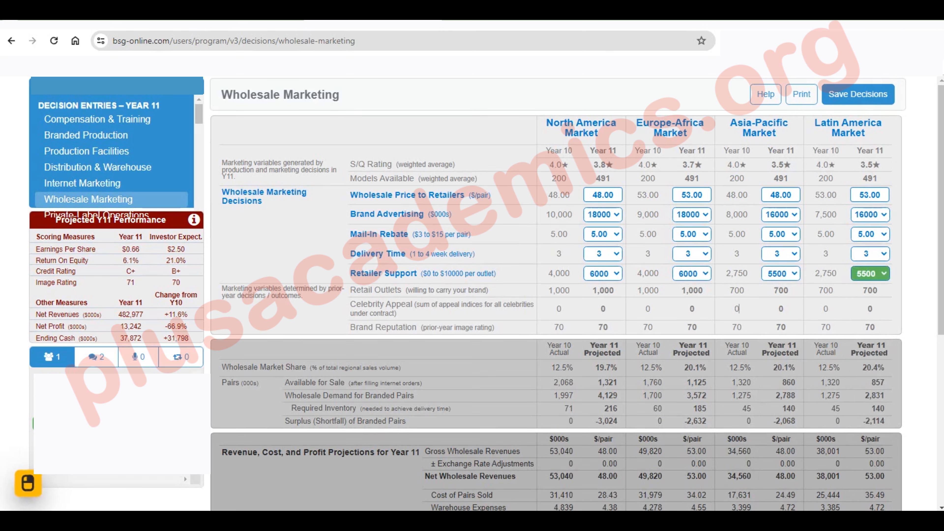
# Open the Production Facilities decisions and purchase new equipment for 1000 (000s) pairs in North America and 2000 in Asia-Pacific
pyautogui.scroll(-3, 112, 175)
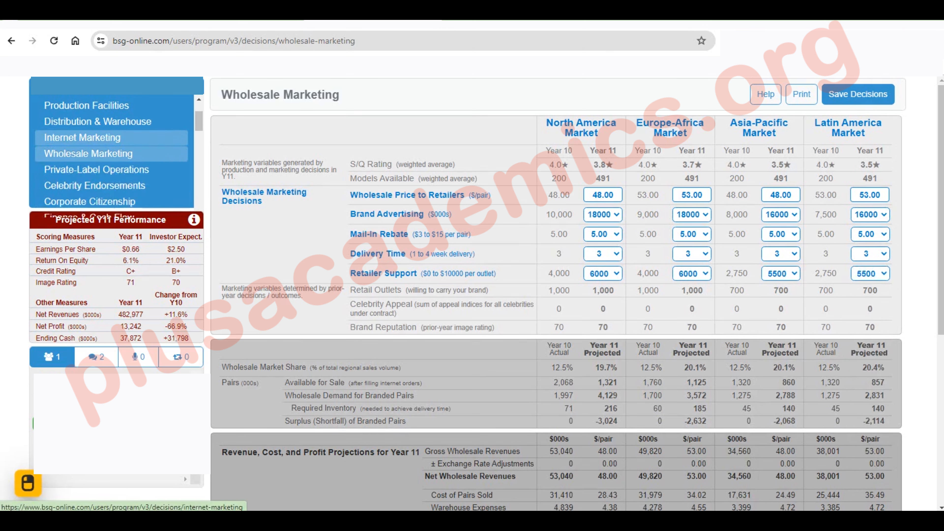
pyautogui.scroll(3, 112, 167)
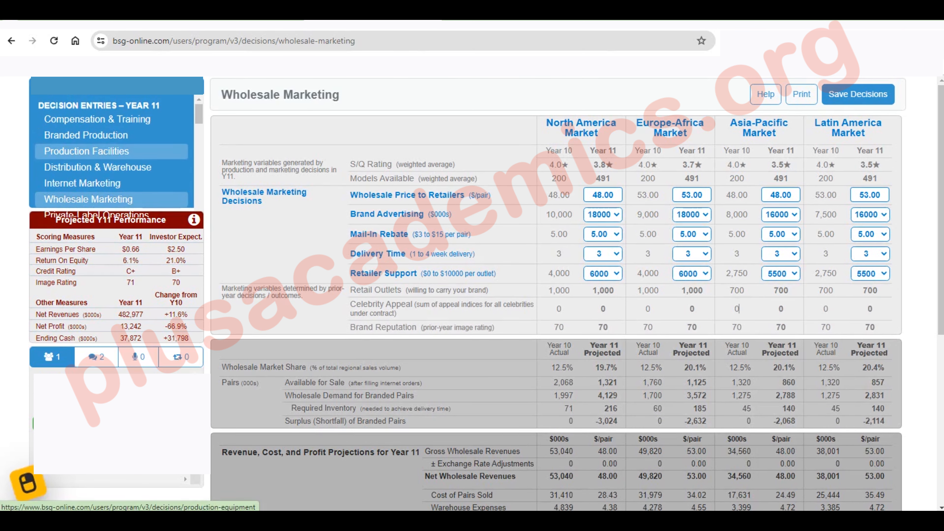
pyautogui.click(102, 151)
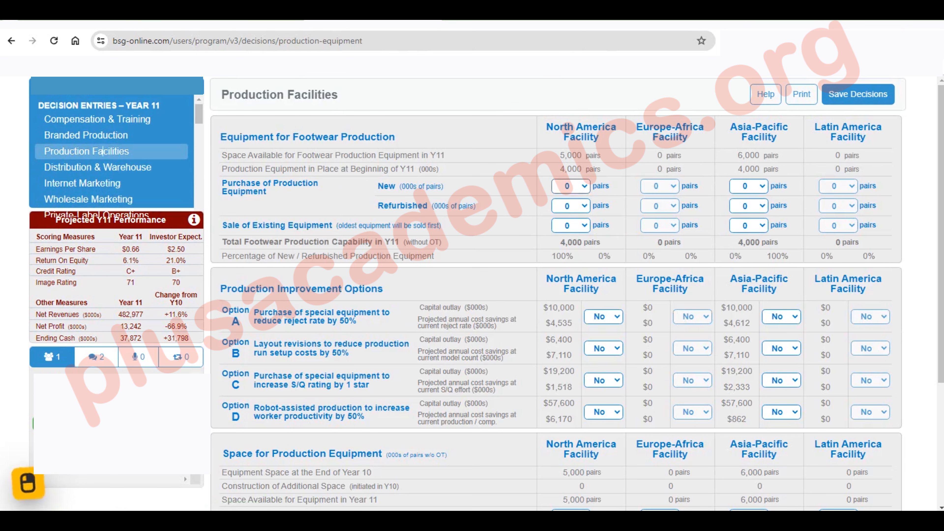
pyautogui.click(571, 186)
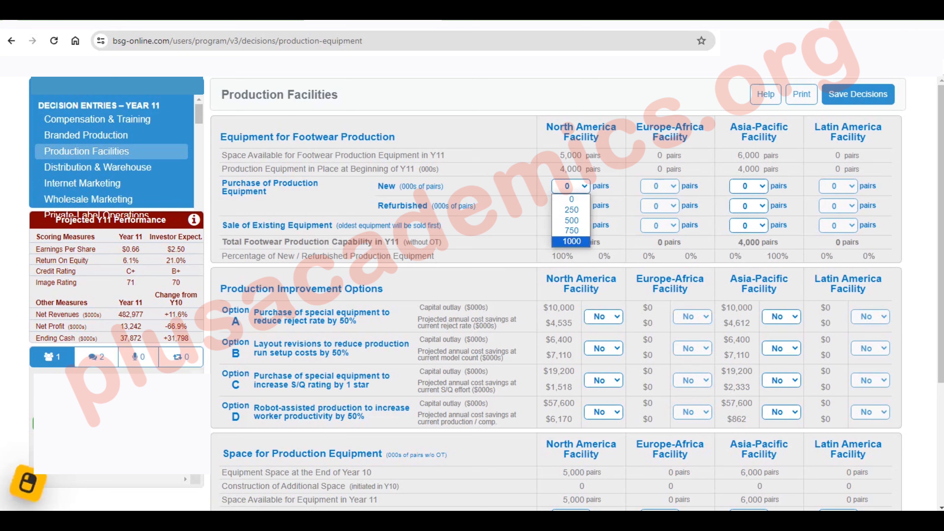
pyautogui.click(571, 242)
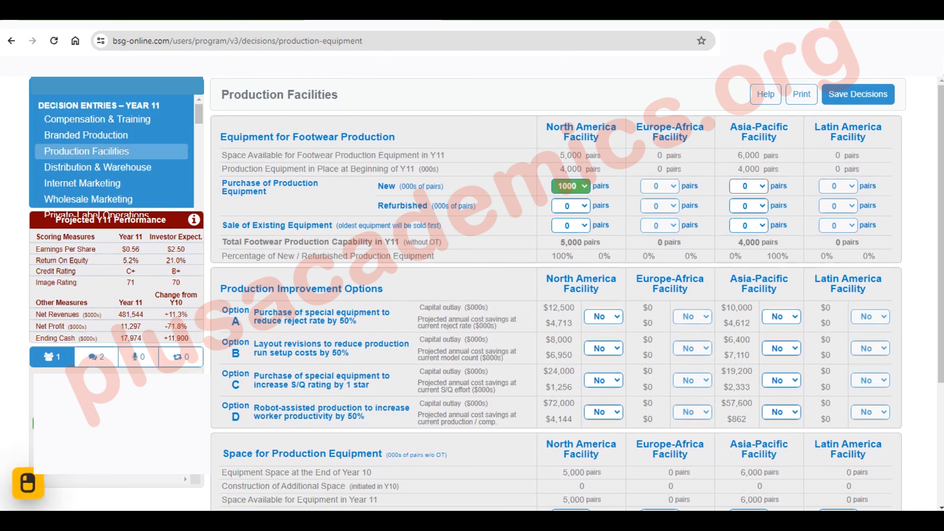
pyautogui.click(748, 186)
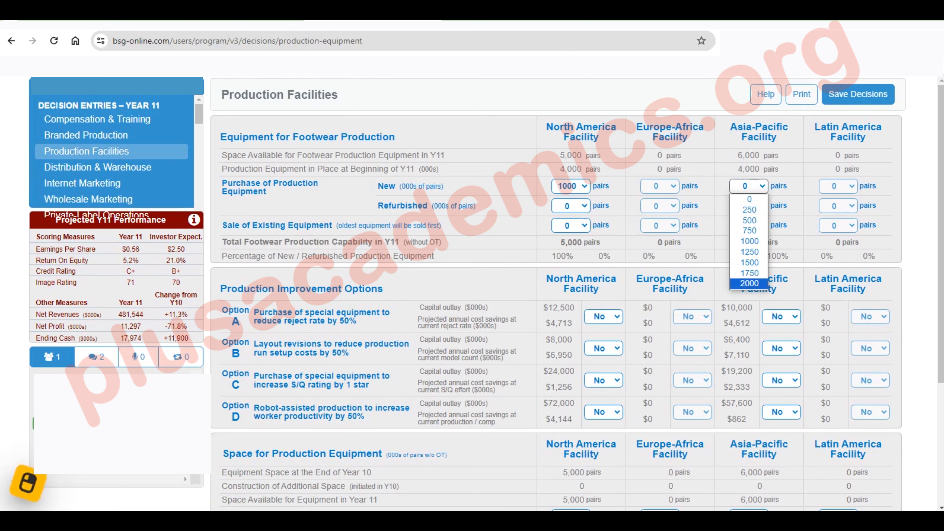
pyautogui.click(749, 283)
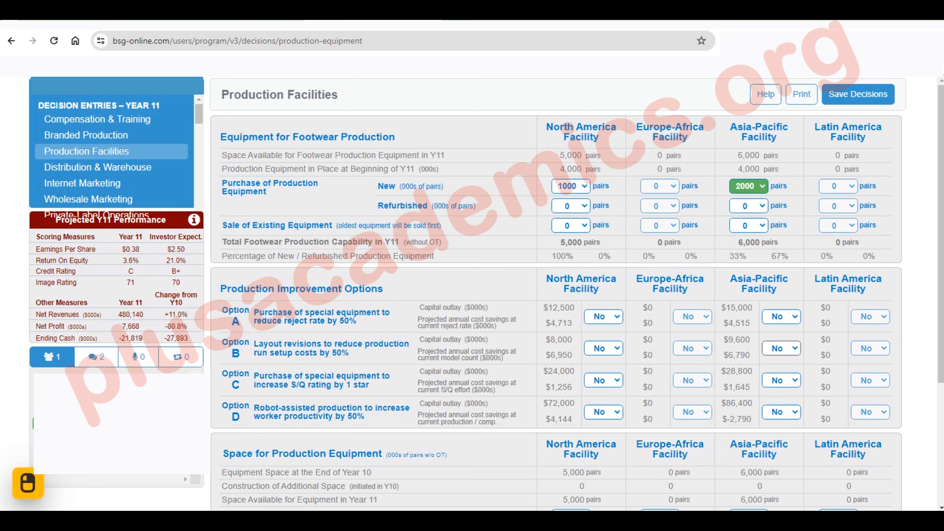
# Set Option B, layout revisions to reduce production run setup costs, to Yes for the Asia-Pacific and North America facilities
pyautogui.click(781, 348)
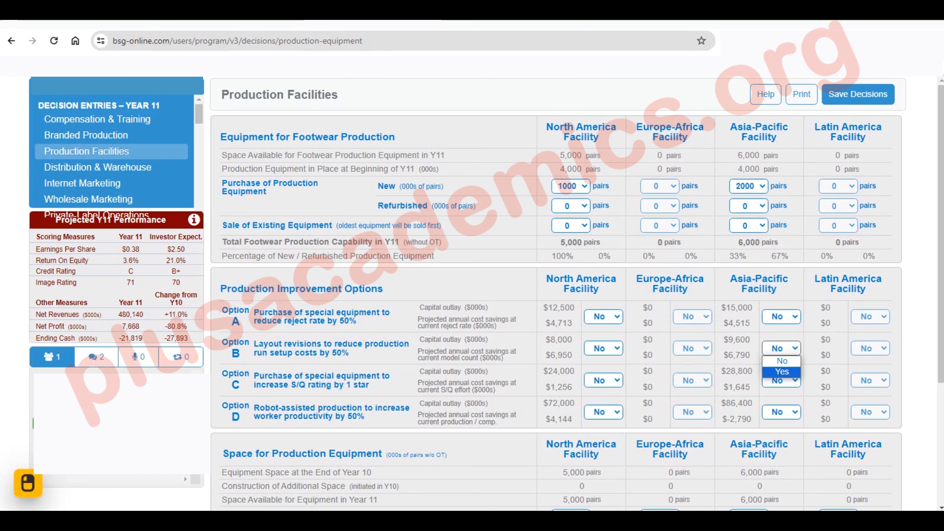
pyautogui.click(782, 373)
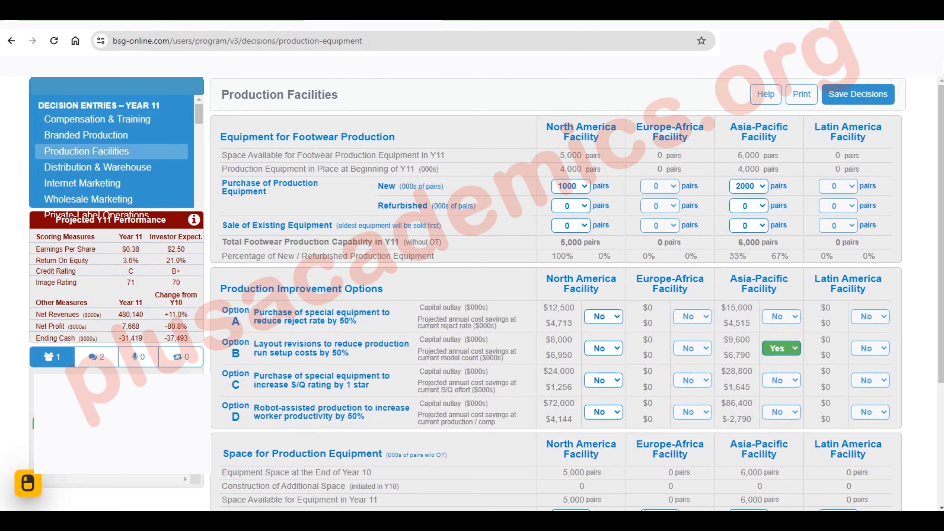
pyautogui.click(604, 348)
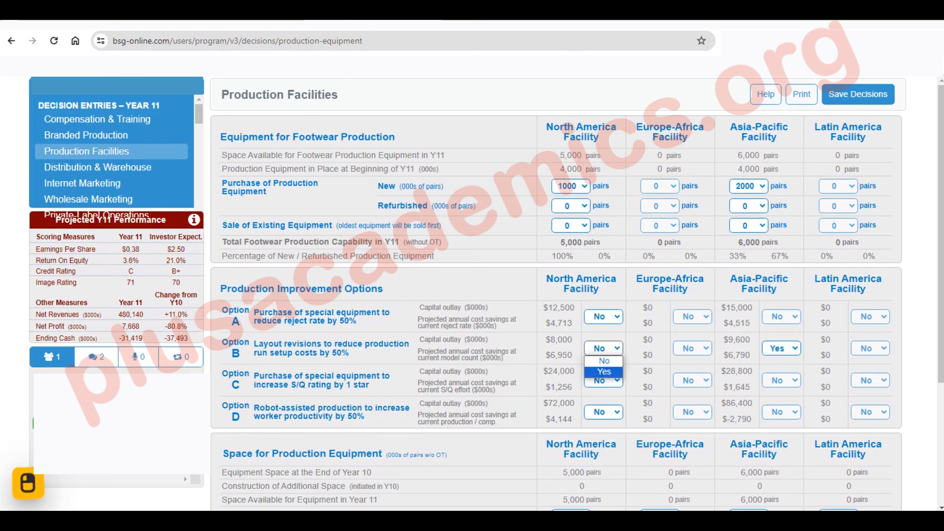
pyautogui.click(605, 371)
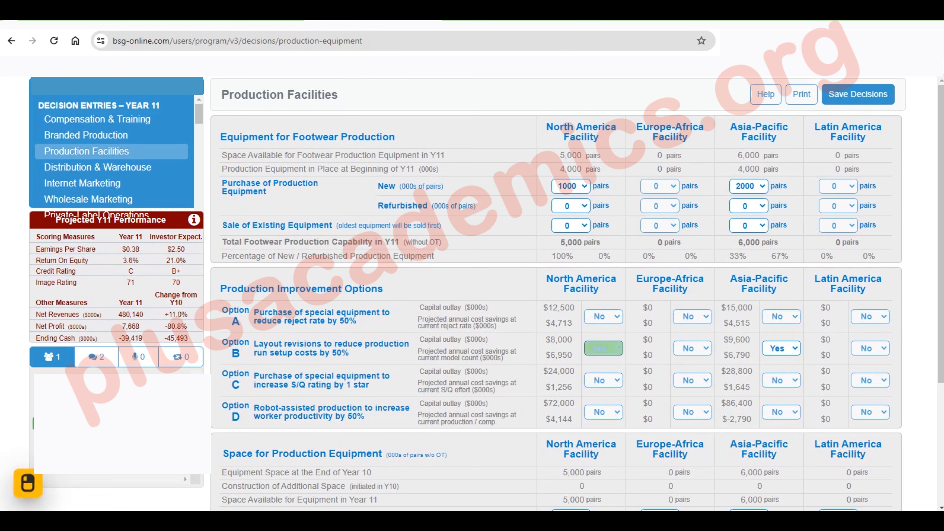
# Set construction of new space at the Latin America facility to 4000 (000s) pairs
pyautogui.scroll(-3, 556, 296)
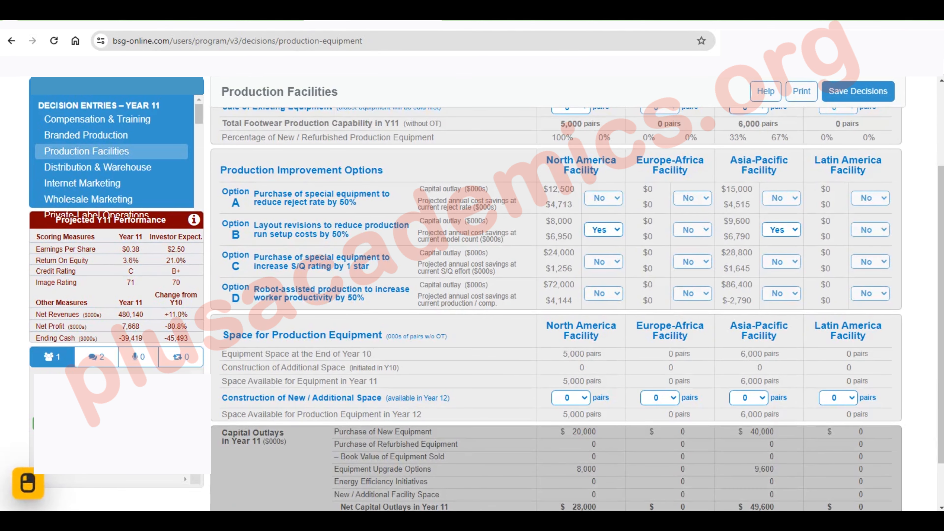
pyautogui.click(839, 397)
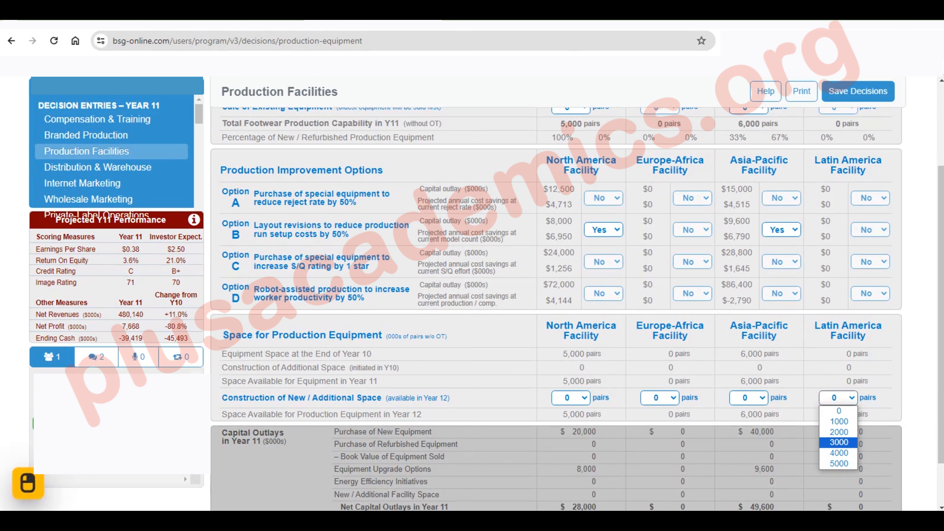
pyautogui.click(839, 442)
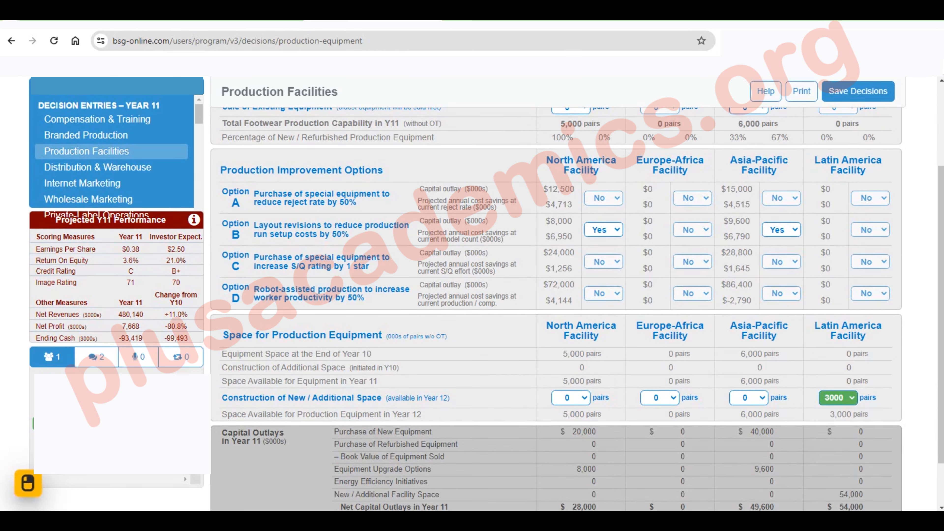
pyautogui.click(839, 397)
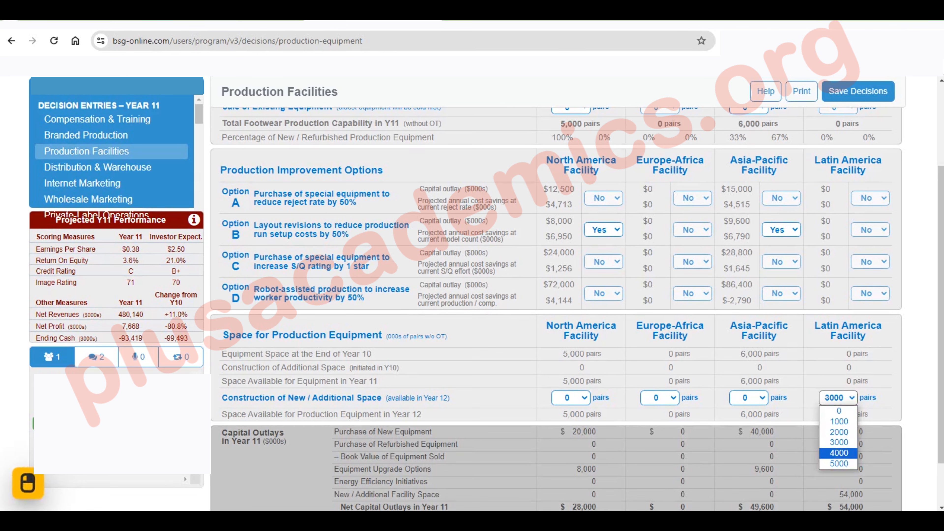
pyautogui.click(839, 453)
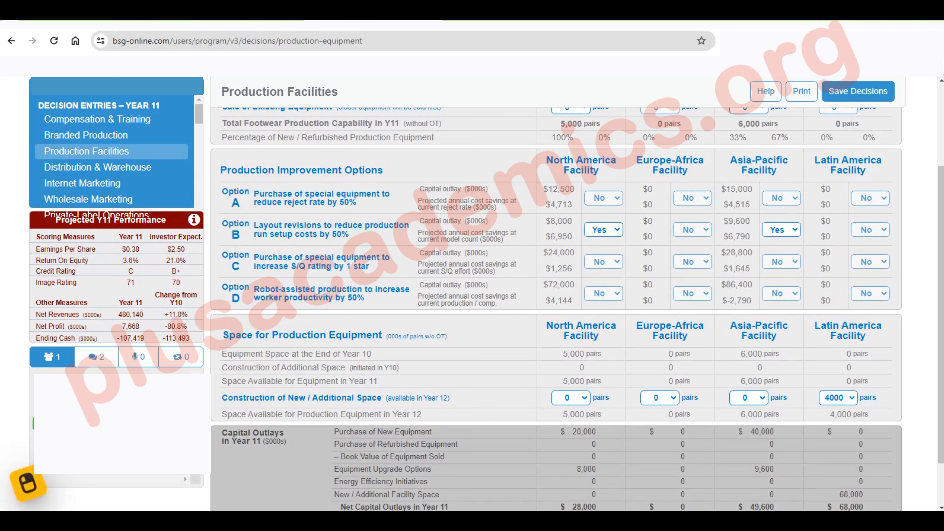
# Open the Distribution & Warehouse decisions and set the North America facility's shipments to the North America and Europe-Africa warehouses to 0
pyautogui.click(130, 167)
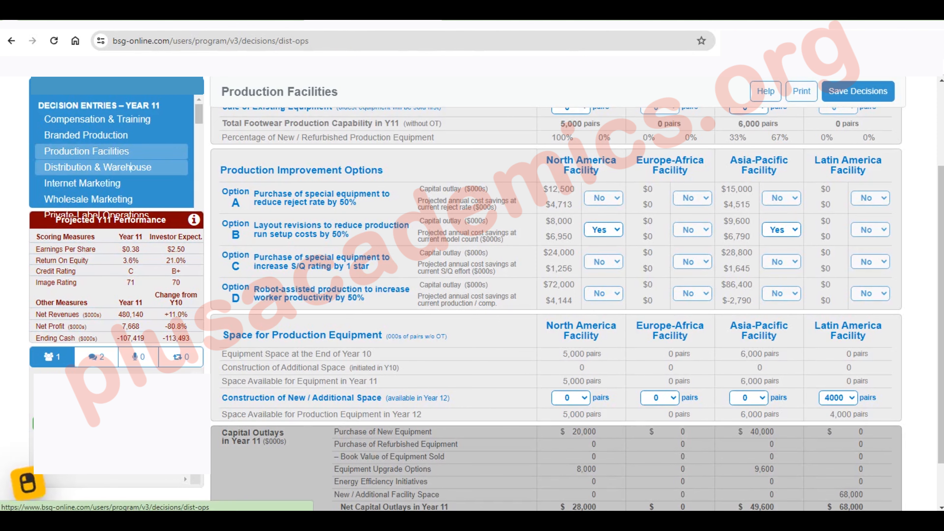
pyautogui.scroll(-5, 557, 298)
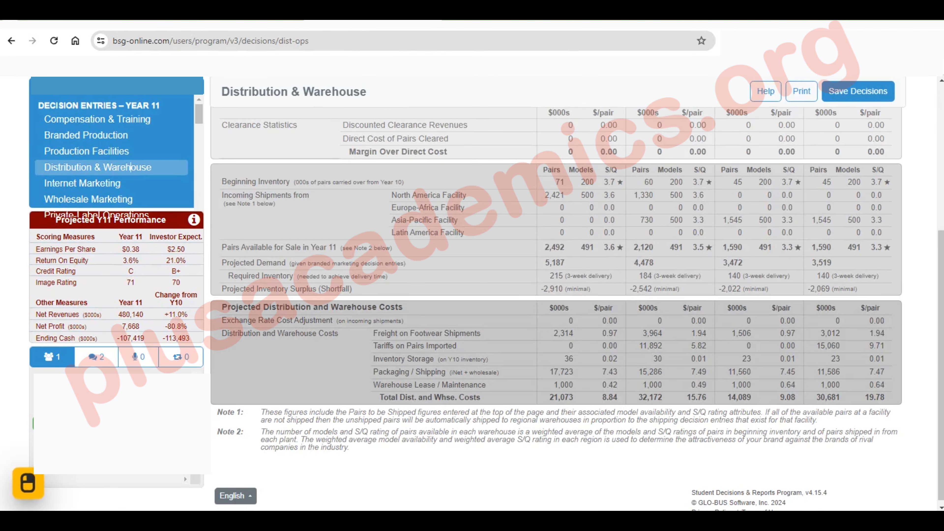
pyautogui.scroll(5, 130, 167)
pyautogui.click(576, 171)
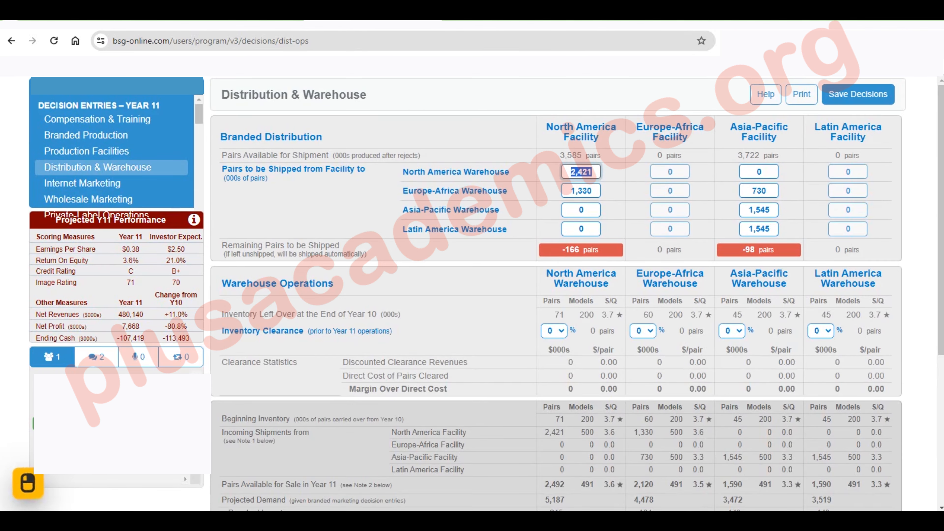
pyautogui.write('0')
pyautogui.press('Tab')
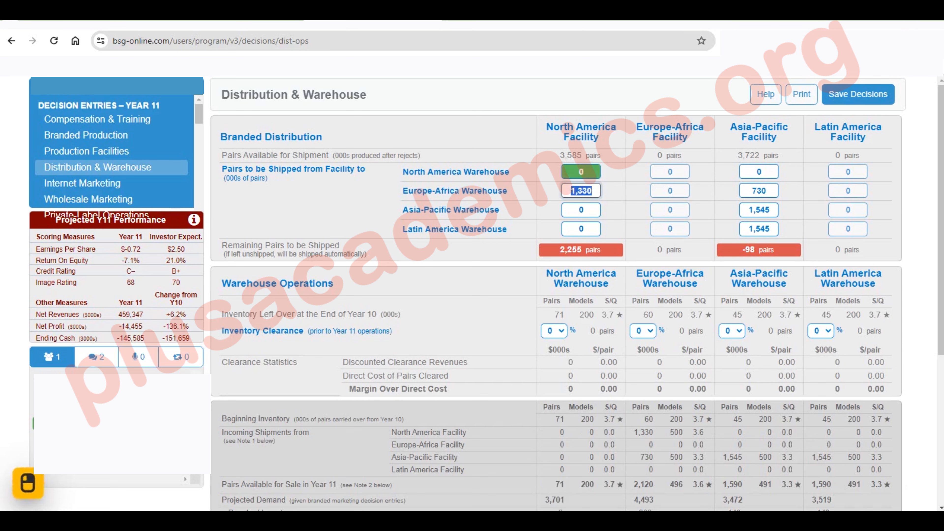
pyautogui.write('0')
# Set the Asia-Pacific facility's shipments to the Europe-Africa, Asia-Pacific and Latin America warehouses to 0
pyautogui.click(758, 191)
pyautogui.write('0')
pyautogui.click(759, 210)
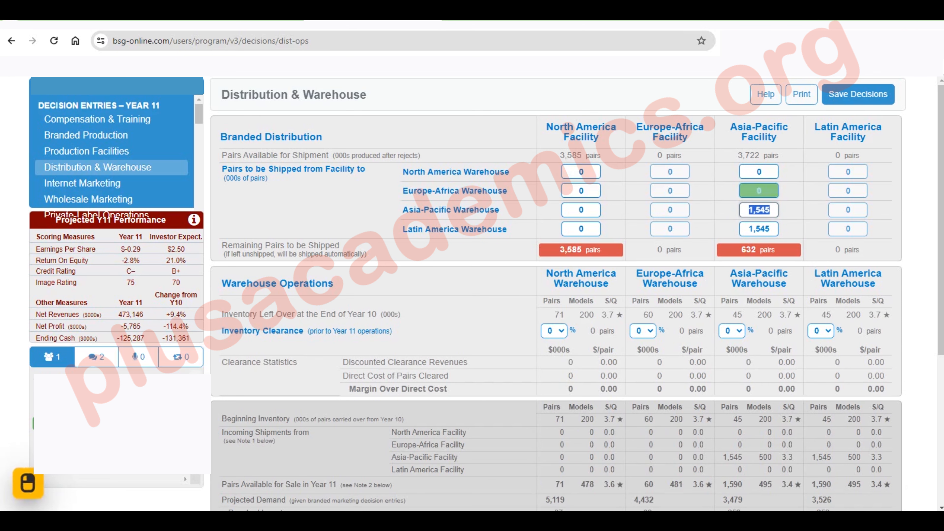
pyautogui.write('0')
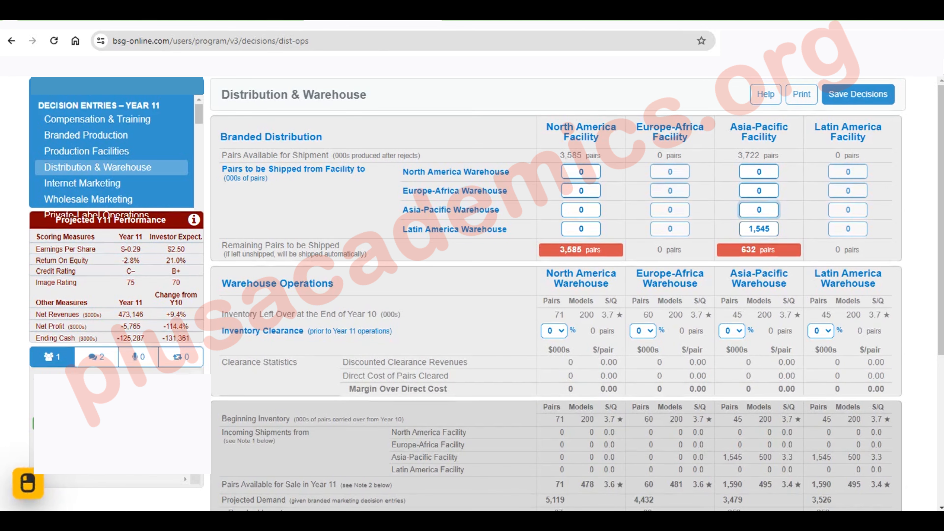
pyautogui.click(759, 229)
pyautogui.write('0')
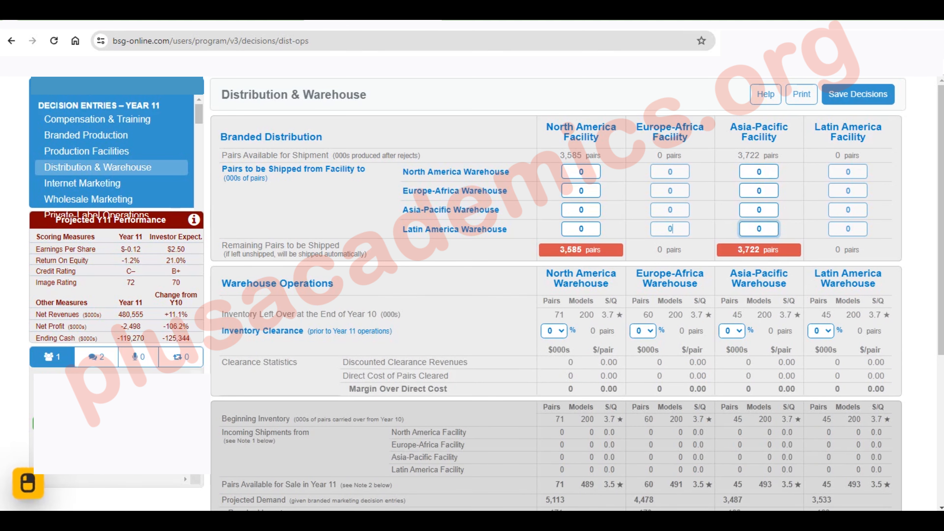
# Open the Wholesale Marketing decisions and set the Year 11 wholesale price to retailers to 50 in all four markets
pyautogui.click(88, 199)
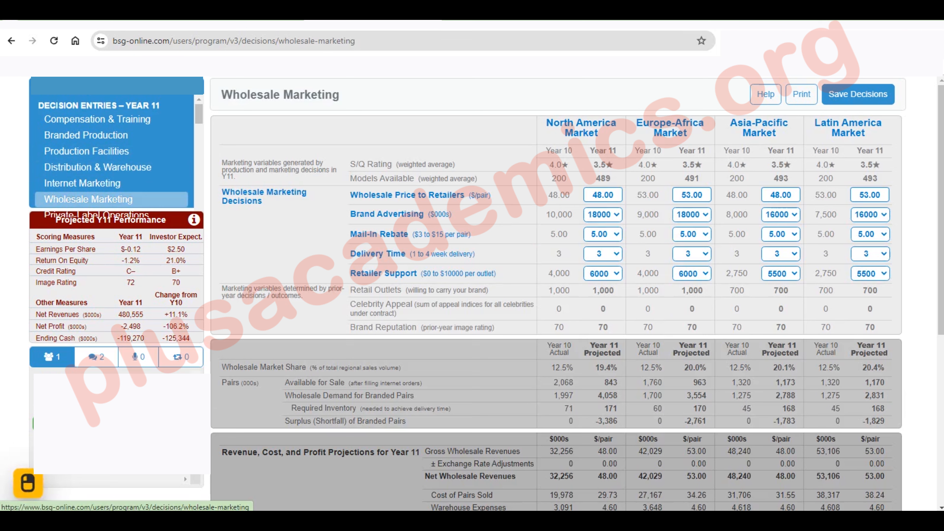
pyautogui.click(602, 195)
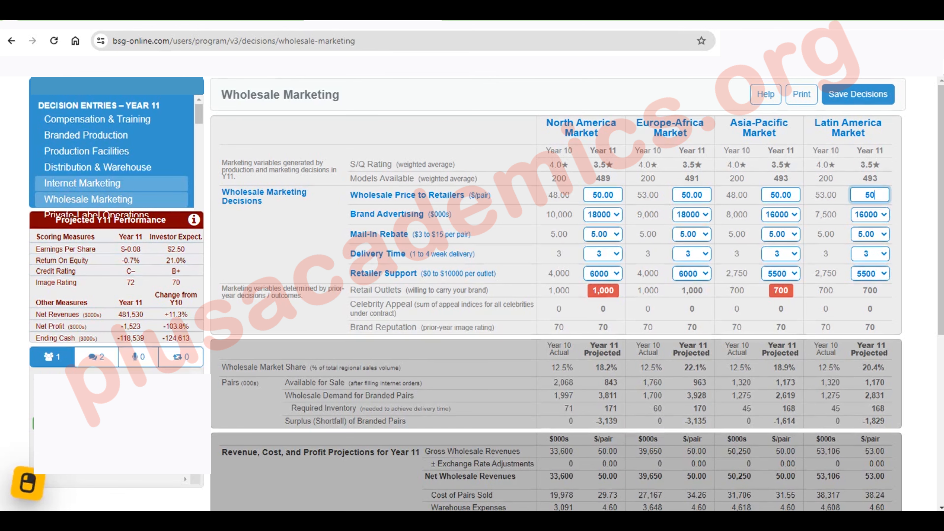
# Open the Internet Marketing decisions and set the Year 11 retail price in the North America market to 70
pyautogui.click(82, 183)
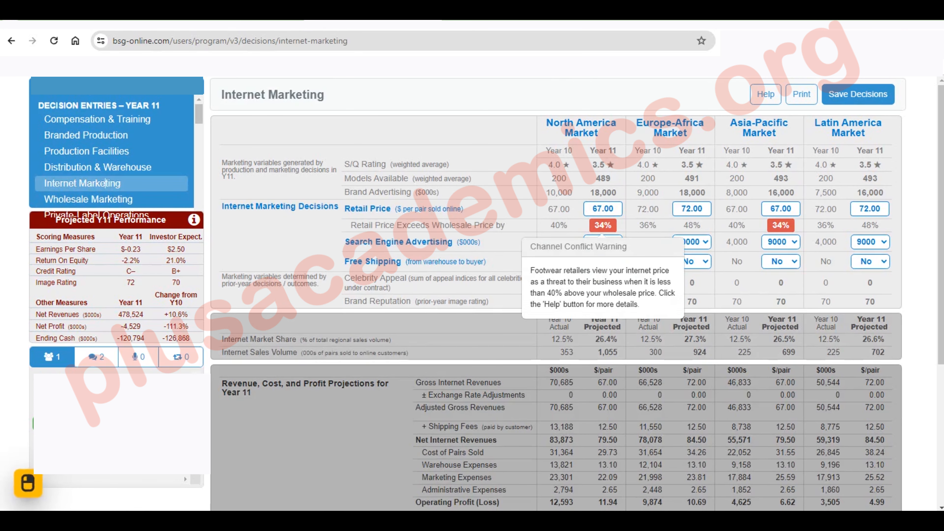
pyautogui.doubleClick(597, 209)
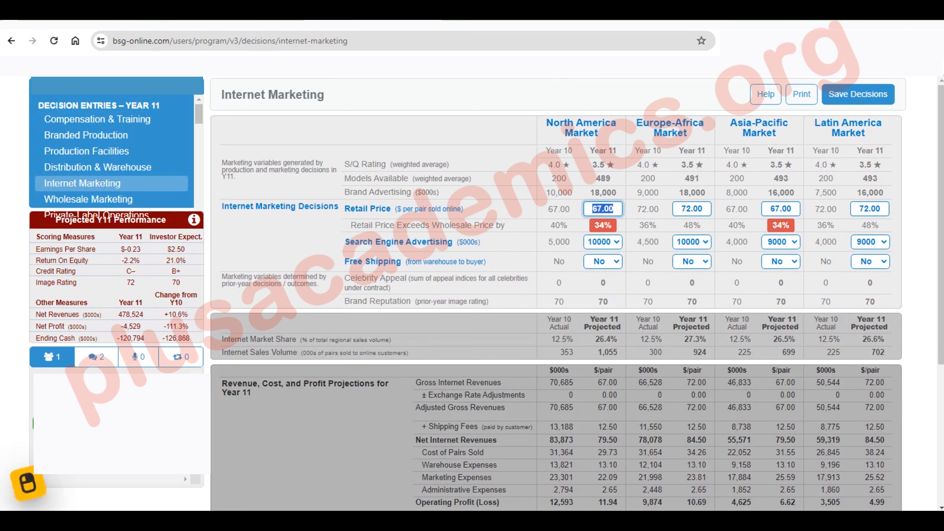
pyautogui.write('68')
pyautogui.press('Tab')
pyautogui.hotkey('shift', 'Tab')
pyautogui.write('70')
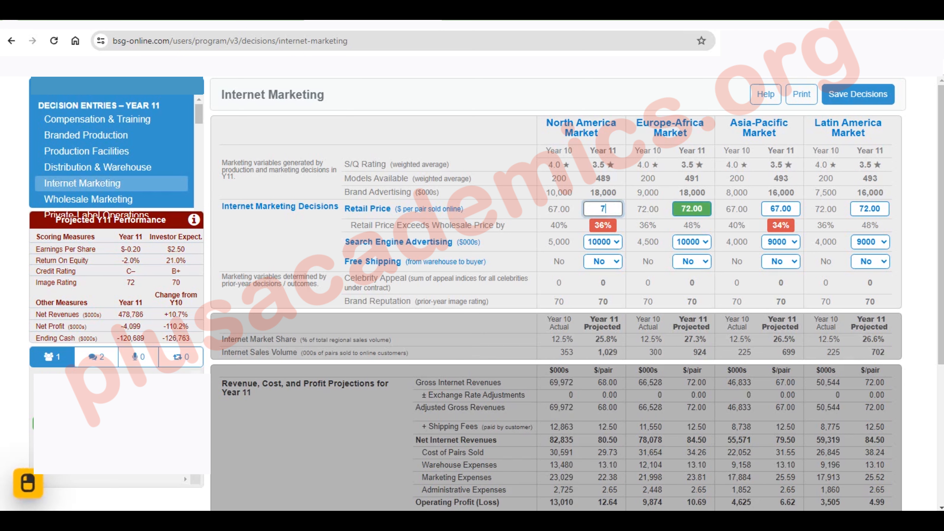
# Set the online retail price to 70 in the Europe-Africa, Asia-Pacific and Latin America markets
pyautogui.press('Tab')
pyautogui.write('70')
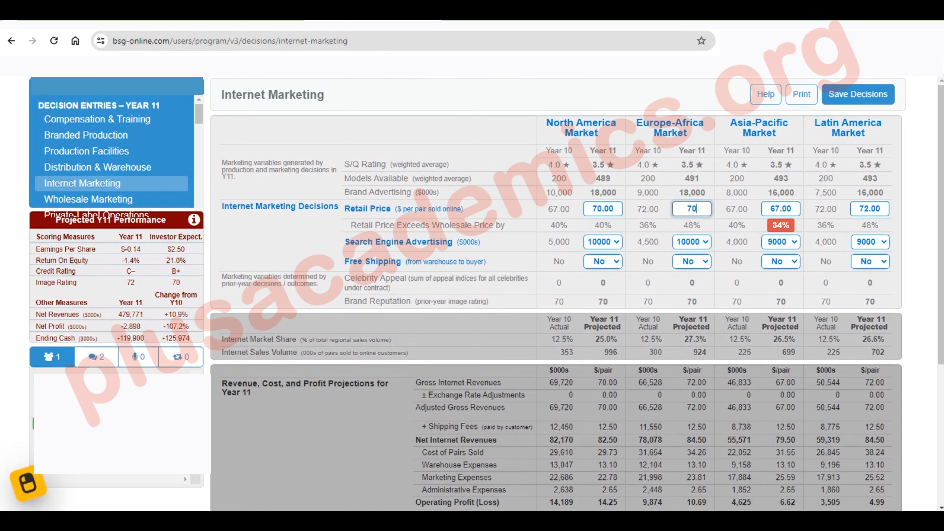
pyautogui.press('Tab')
pyautogui.write('70')
pyautogui.press('Tab')
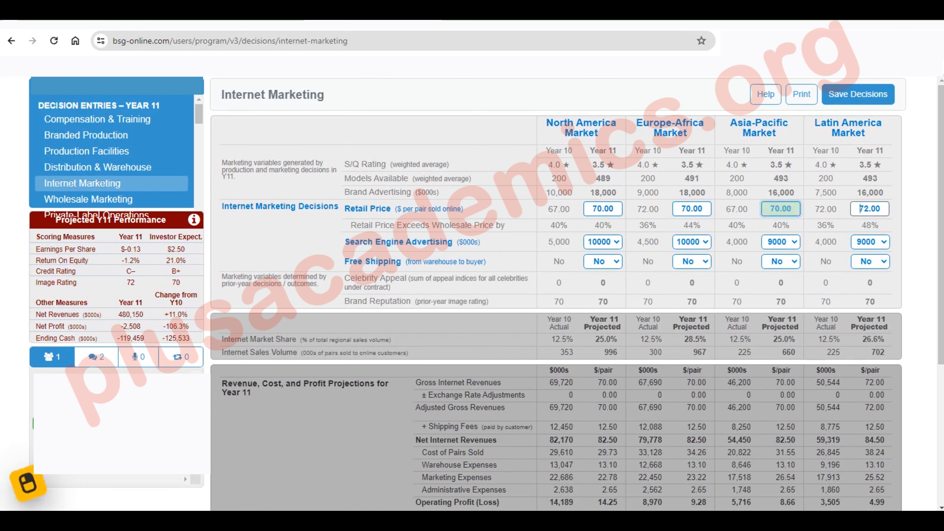
pyautogui.write('70')
pyautogui.press('Tab')
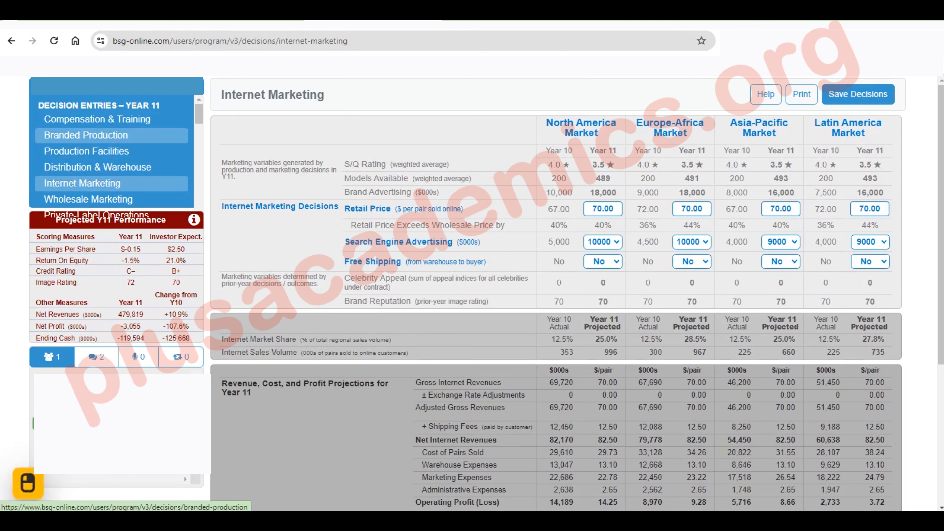
# In Branded Production, set pairs to be manufactured in Year 11 to 6000 (000s) at the North America facility and 7200 at Asia-Pacific
pyautogui.click(88, 167)
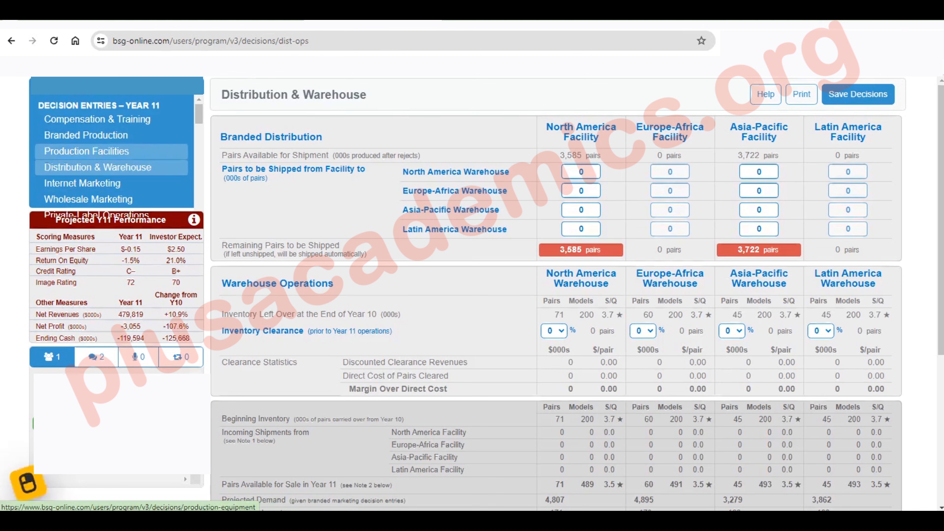
pyautogui.scroll(-3, 557, 294)
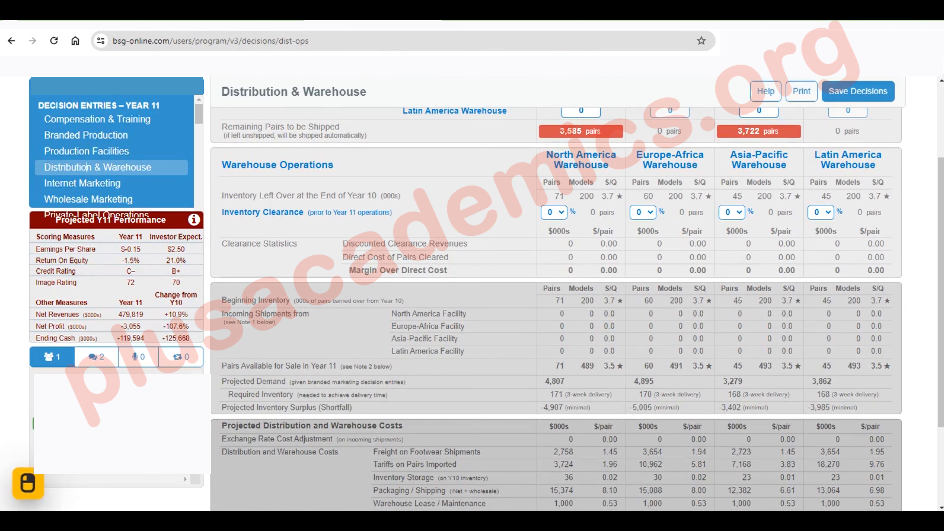
pyautogui.scroll(3, 87, 171)
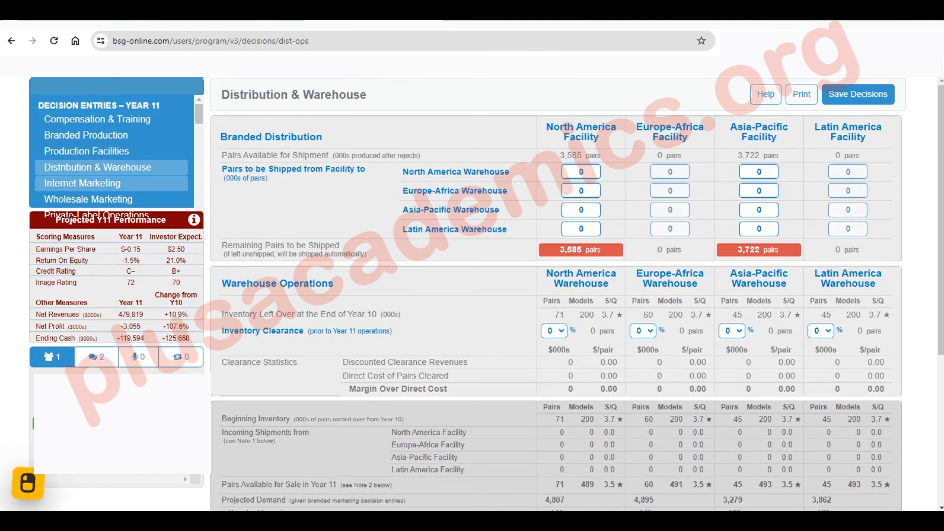
pyautogui.click(84, 135)
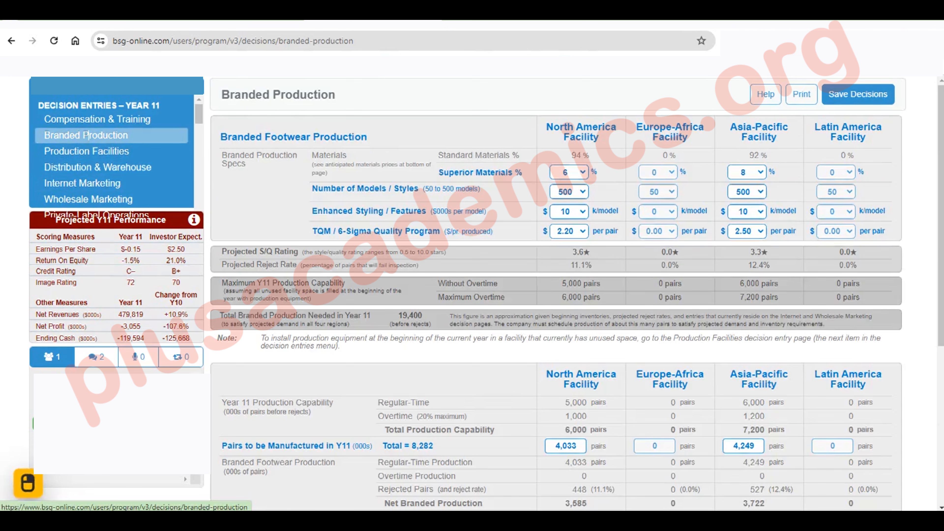
pyautogui.scroll(-3, 565, 327)
pyautogui.click(565, 327)
pyautogui.write('6000')
pyautogui.click(744, 327)
pyautogui.write('7200')
pyautogui.press('Return')
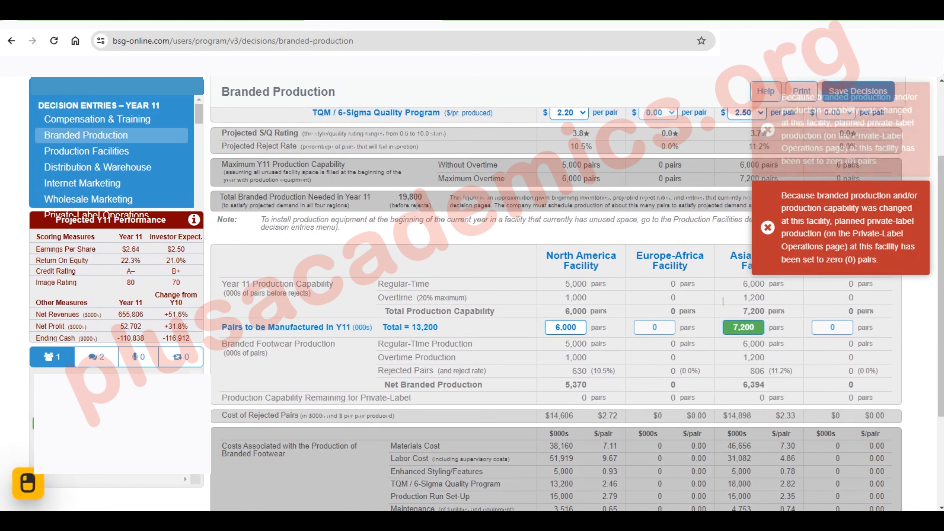
# In Distribution & Warehouse, set the North America facility's shipments to 5100 for the North America warehouse and 270 for the Europe-Africa warehouse
pyautogui.click(98, 151)
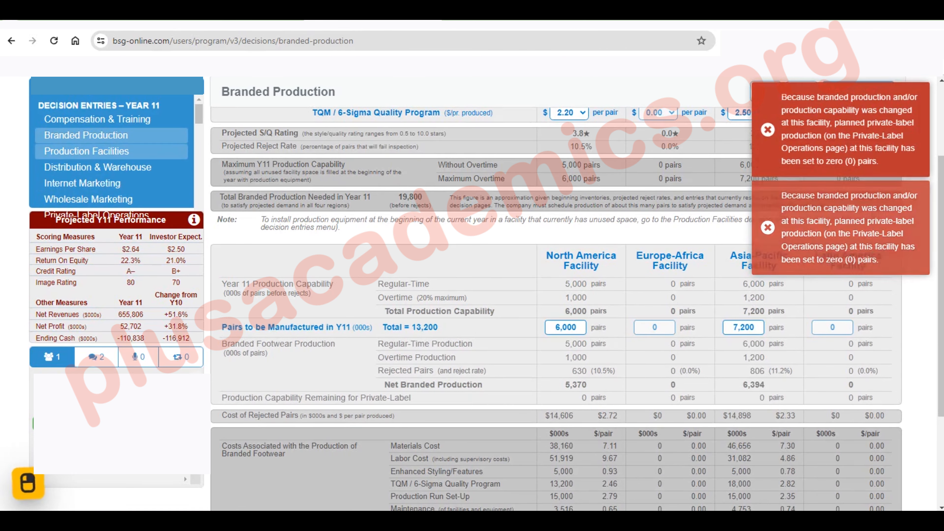
pyautogui.click(98, 150)
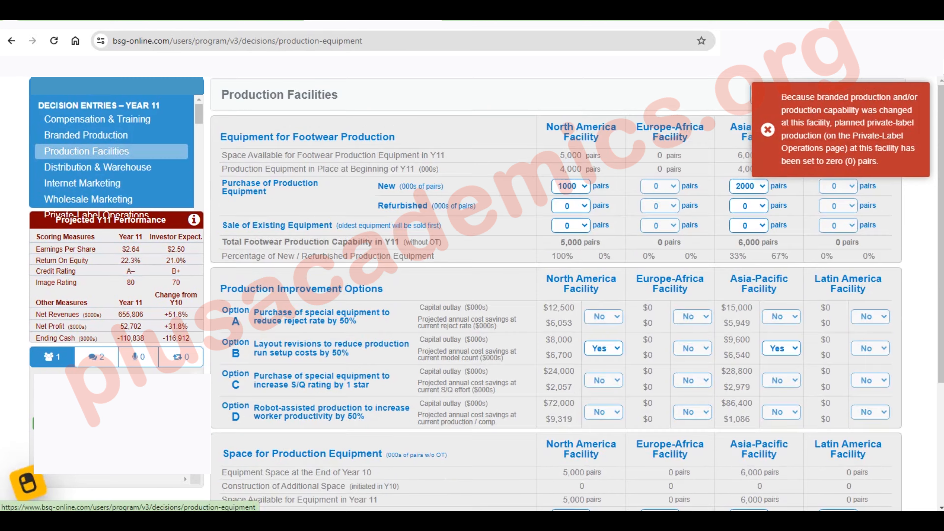
pyautogui.click(103, 167)
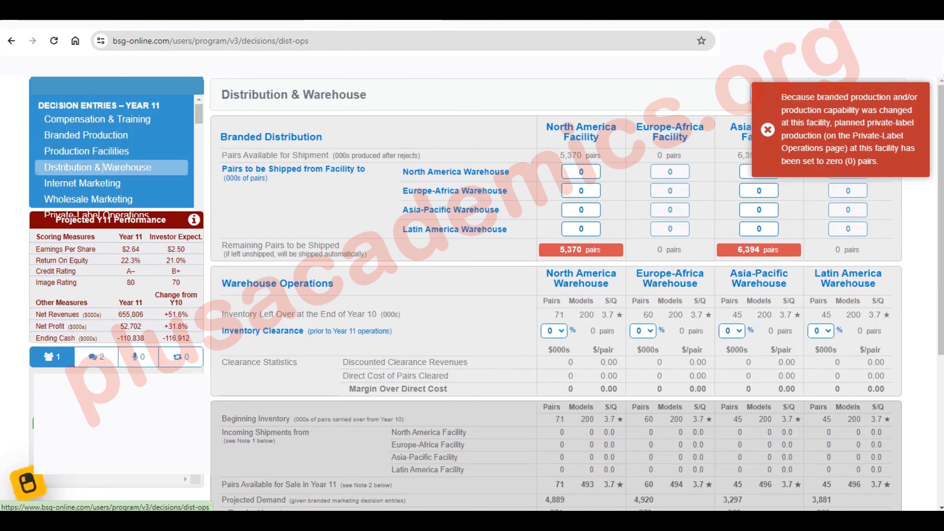
pyautogui.scroll(-5, 103, 167)
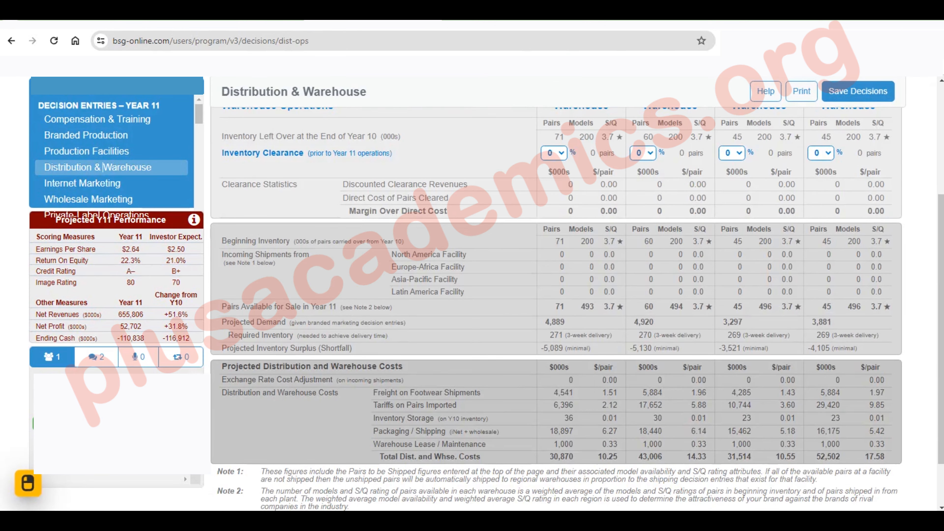
pyautogui.scroll(5, 103, 167)
pyautogui.click(581, 172)
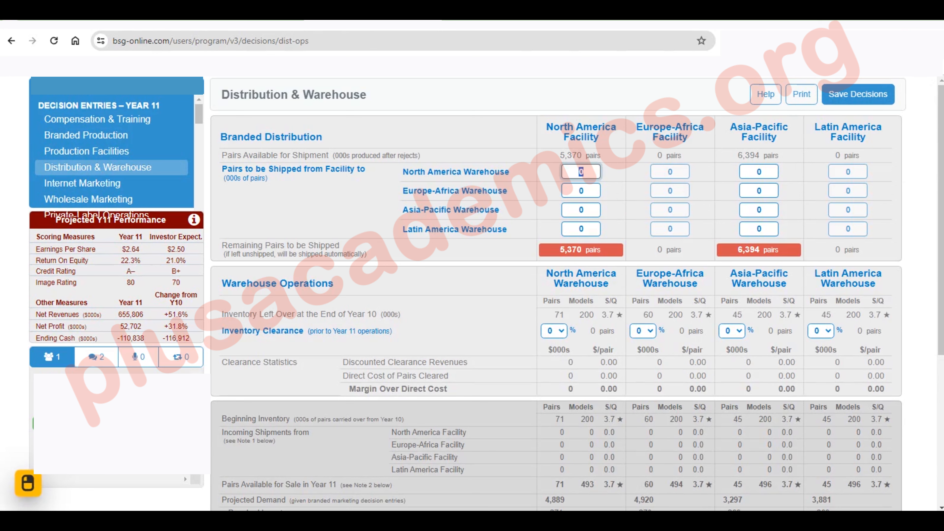
pyautogui.write('5100')
pyautogui.press('Tab')
pyautogui.write('270')
pyautogui.press('Tab')
# Set the Asia-Pacific facility's shipment to the Asia-Pacific warehouse to 3500 (000s) pairs and check the projected inventory
pyautogui.scroll(-5, 558, 298)
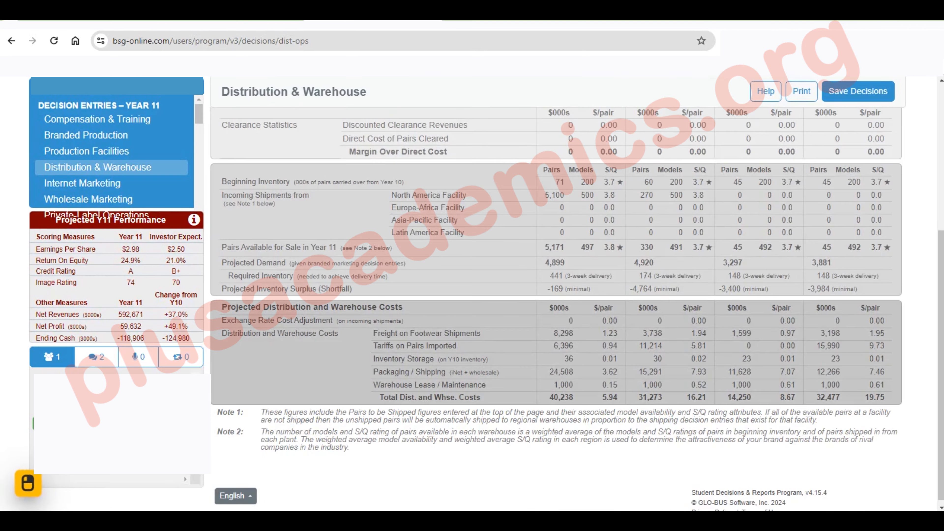
pyautogui.scroll(5, 670, 131)
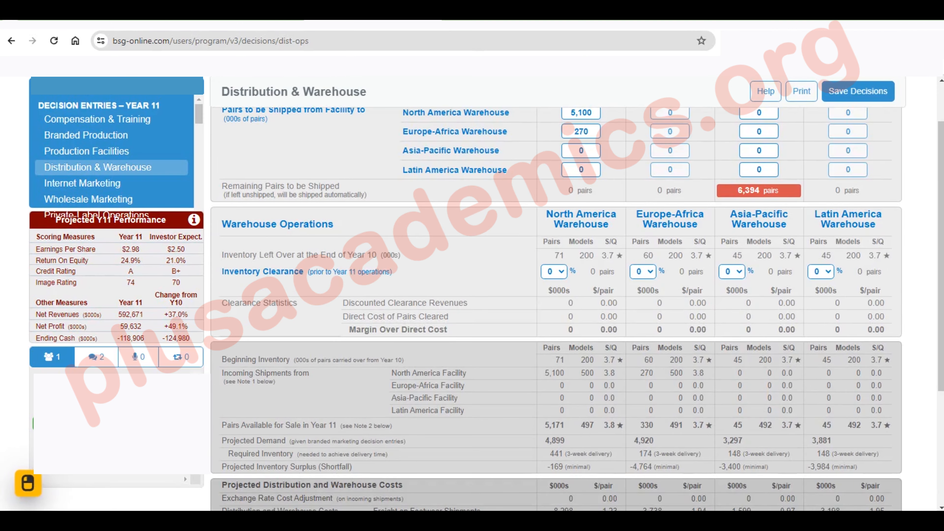
pyautogui.scroll(2, 669, 131)
pyautogui.click(758, 210)
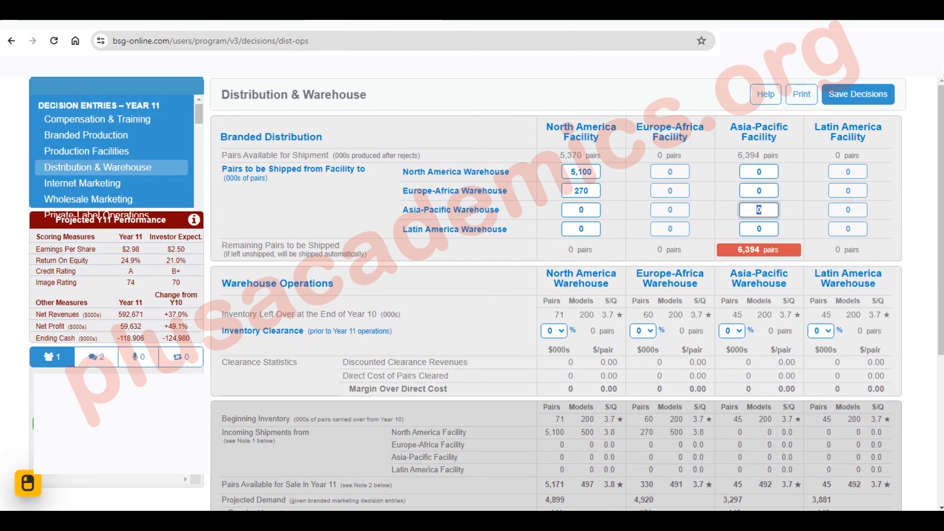
pyautogui.write('3500')
pyautogui.press('Return')
pyautogui.scroll(-4, 556, 309)
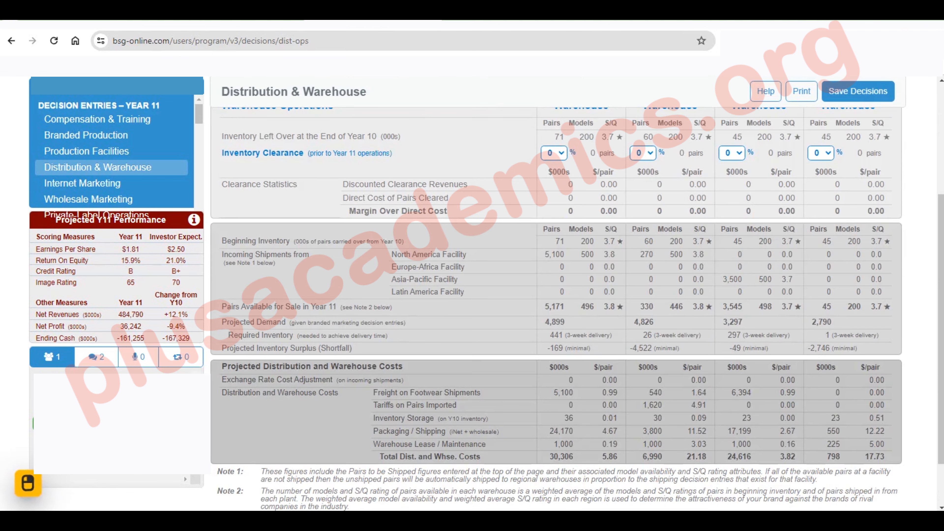
pyautogui.scroll(4, 556, 308)
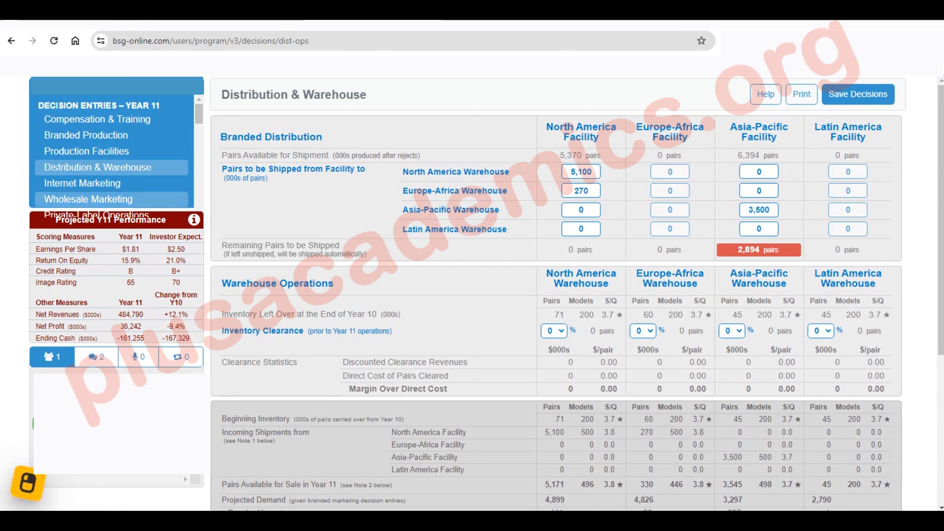
# In Wholesale Marketing, set the Year 11 wholesale price to retailers to 57 in all four markets
pyautogui.click(88, 199)
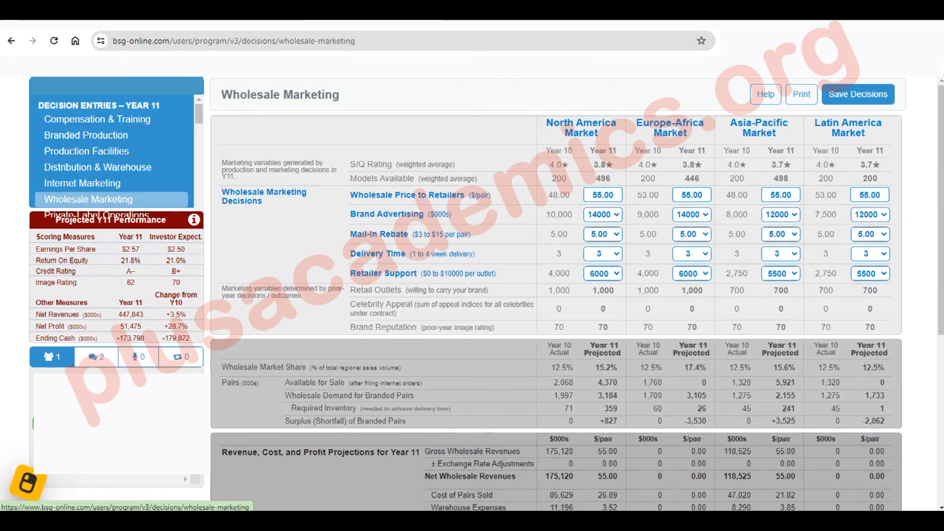
pyautogui.doubleClick(603, 195)
pyautogui.write('57')
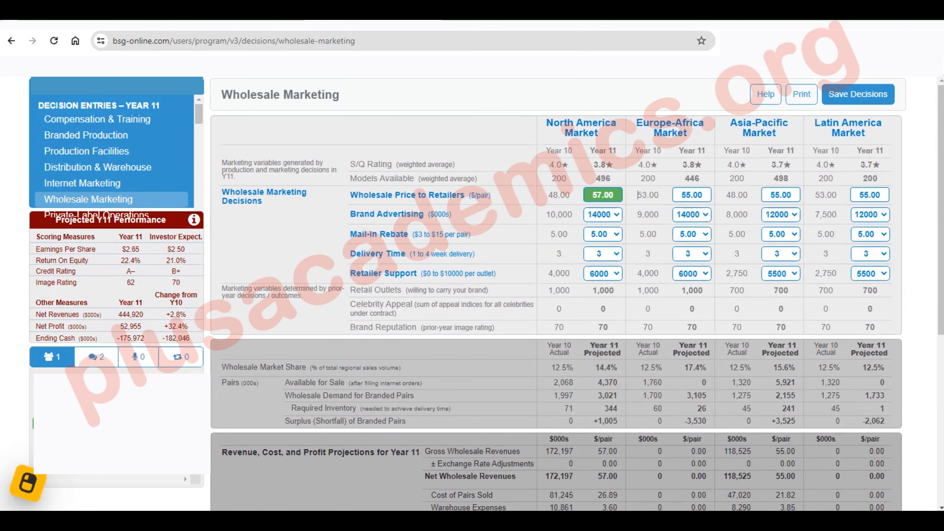
pyautogui.press('Tab')
pyautogui.write('56')
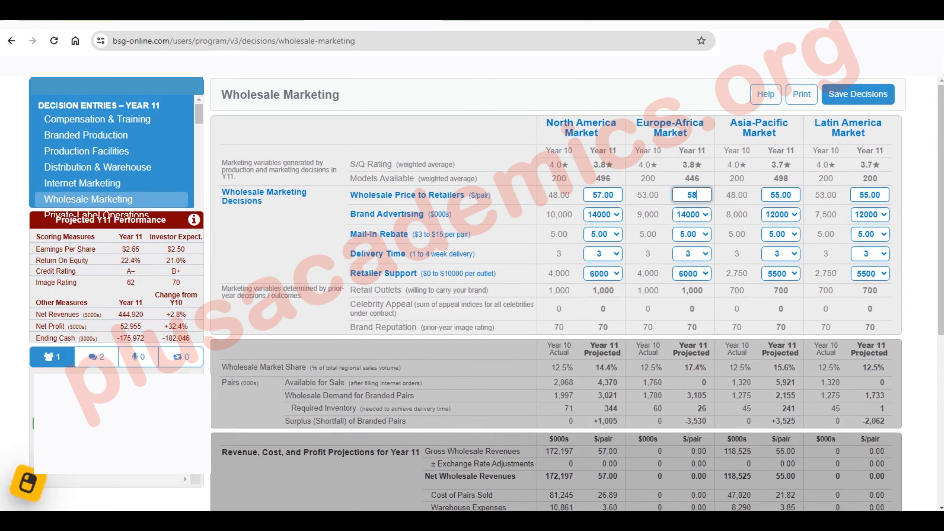
pyautogui.press('BackSpace')
pyautogui.write('7')
pyautogui.press('Tab')
pyautogui.write('57')
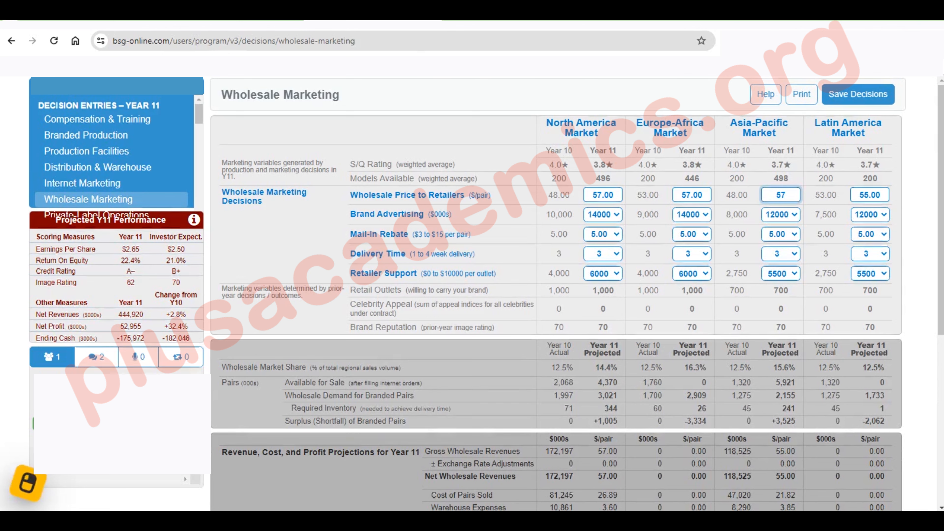
pyautogui.press('Tab')
pyautogui.write('57')
pyautogui.press('Tab')
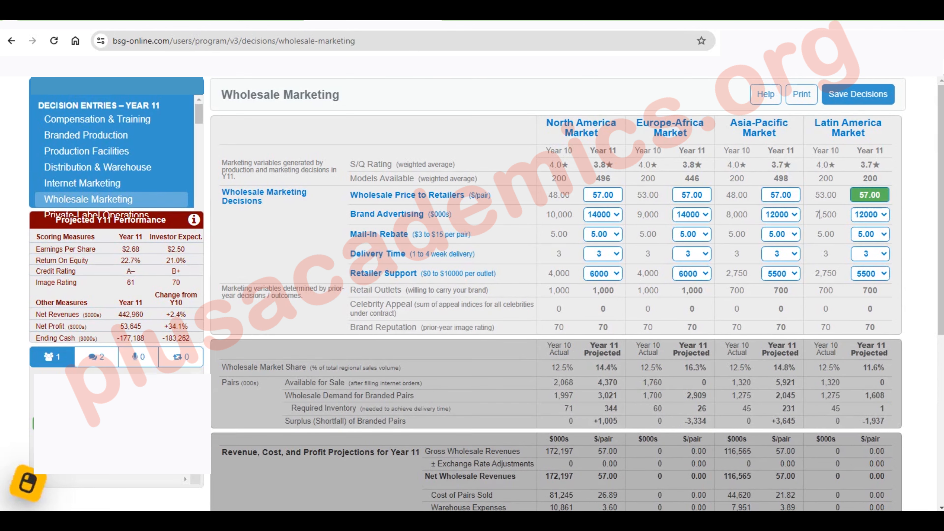
# Return to Distribution & Warehouse and set the North America facility's shipment to the North America warehouse to 3800 (000s) pairs
pyautogui.click(91, 167)
pyautogui.scroll(-5, 556, 311)
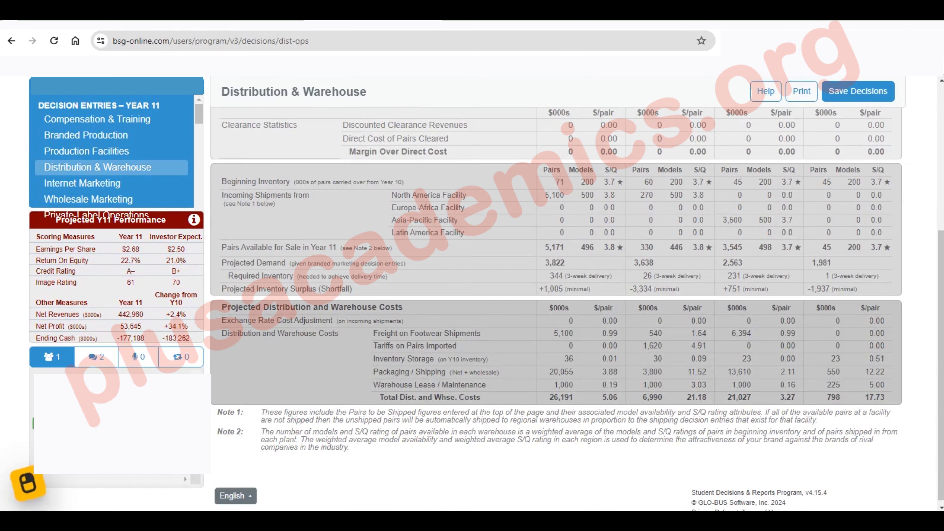
pyautogui.scroll(3, 557, 310)
pyautogui.scroll(3, 91, 167)
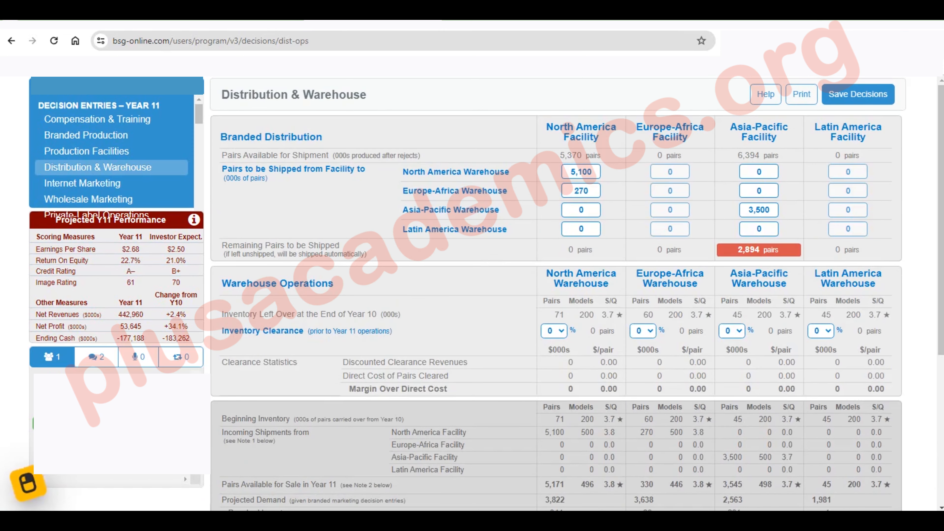
pyautogui.click(575, 172)
pyautogui.write('3800')
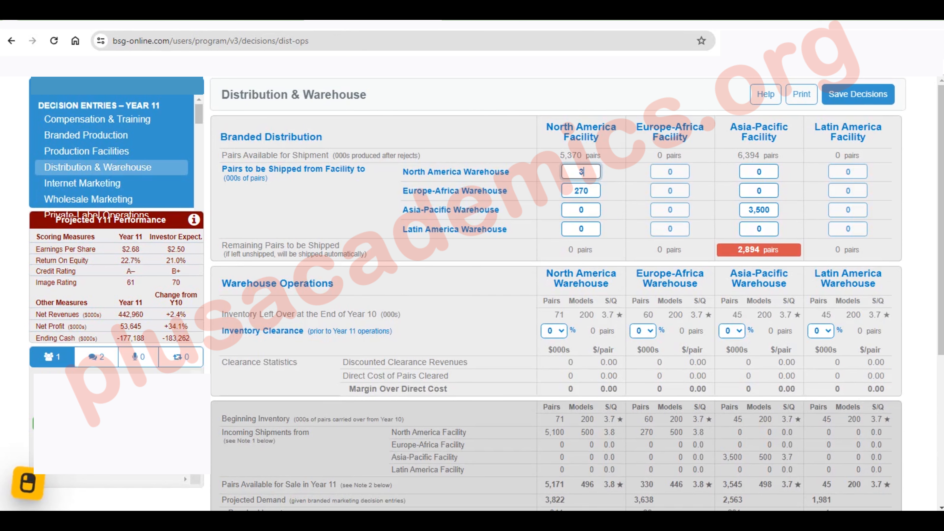
pyautogui.press('Return')
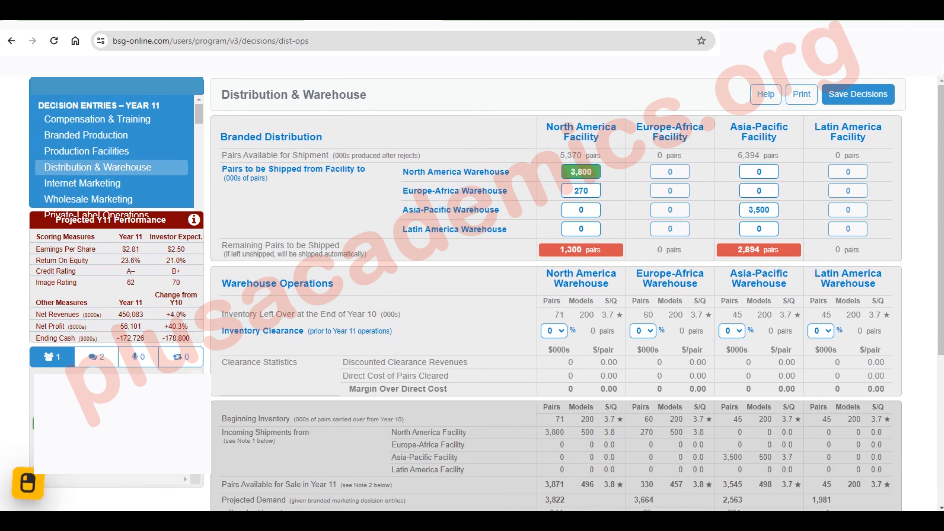
# Set the North America facility's shipment to the Europe-Africa warehouse to 1570 (000s) pairs and check the projected inventory
pyautogui.scroll(-3, 575, 171)
pyautogui.scroll(3, 580, 186)
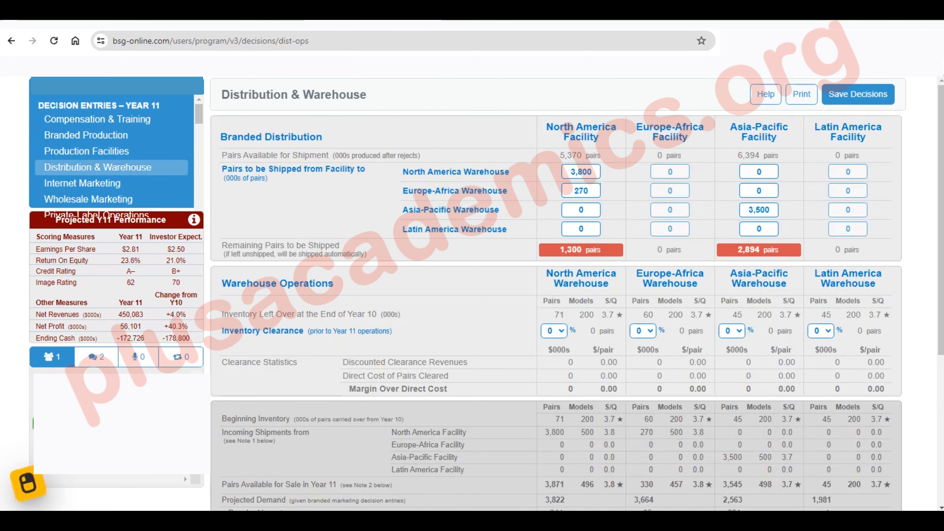
pyautogui.click(580, 190)
pyautogui.write('0')
pyautogui.press('Return')
pyautogui.write('1570')
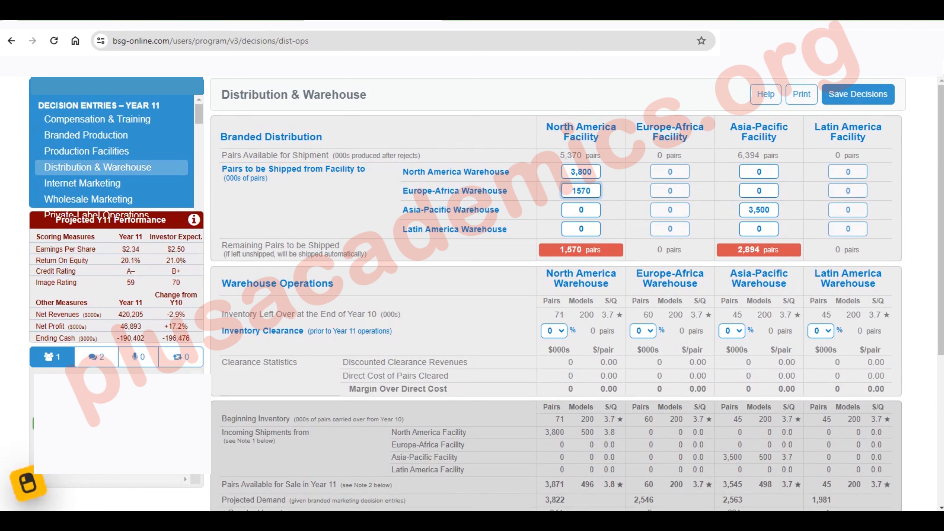
pyautogui.press('Return')
pyautogui.scroll(-3, 558, 294)
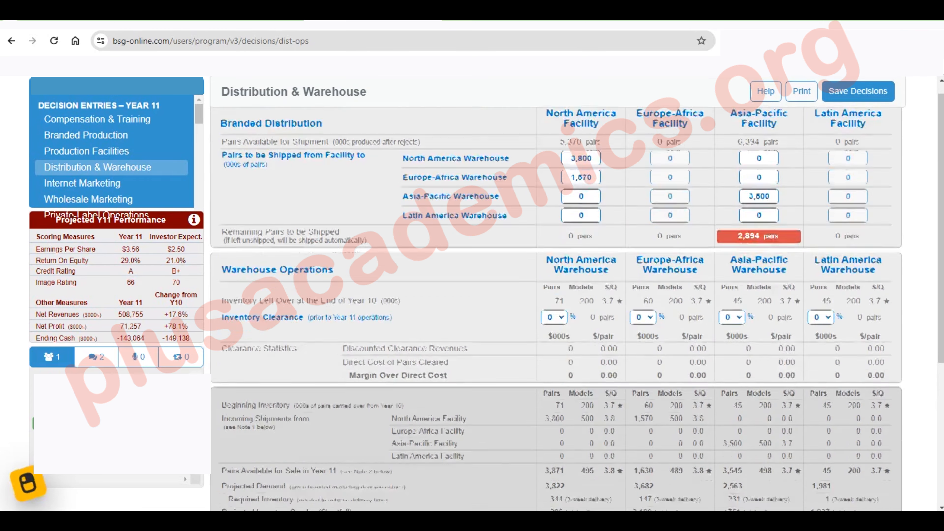
# Set the North America facility's shipments to 4000 (000s) pairs for North America and 1370 for Europe-Africa, and check the projected inventory
pyautogui.scroll(3, 669, 209)
pyautogui.click(591, 172)
pyautogui.write('4000')
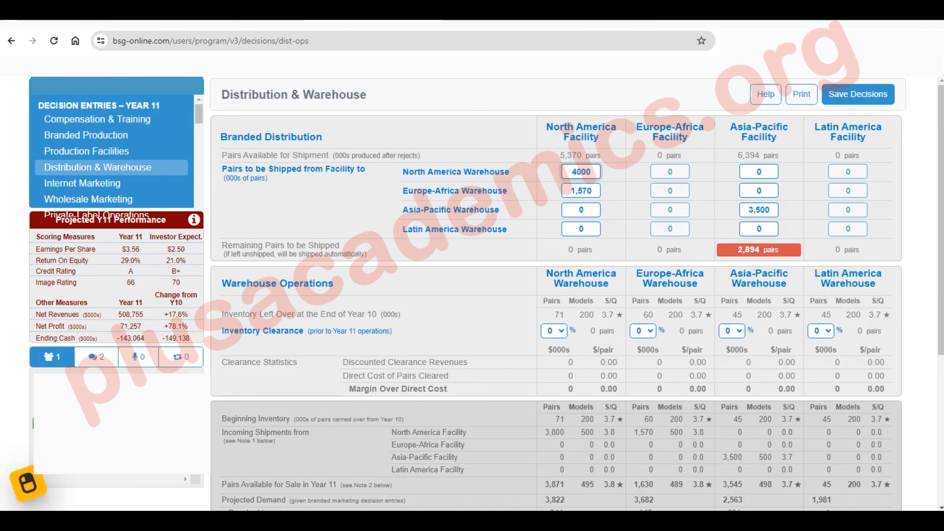
pyautogui.press('Tab')
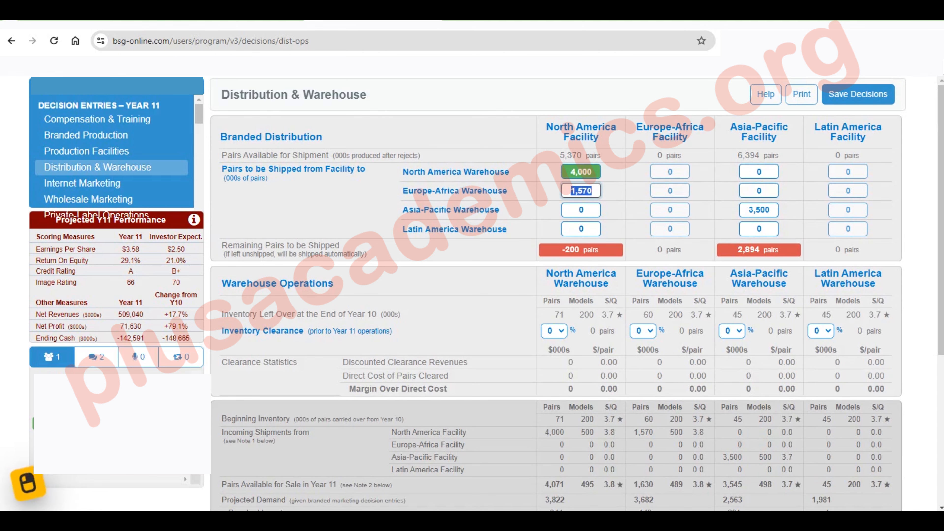
pyautogui.write('1370')
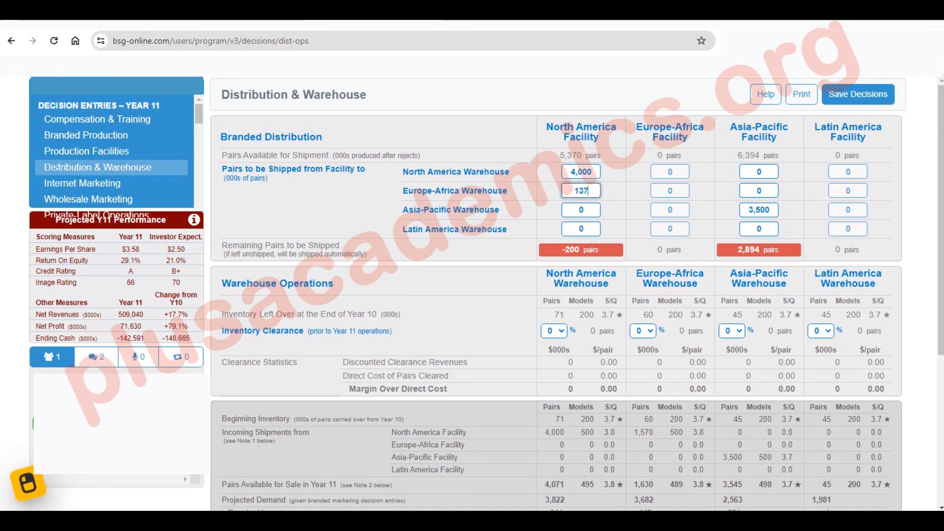
pyautogui.press('Tab')
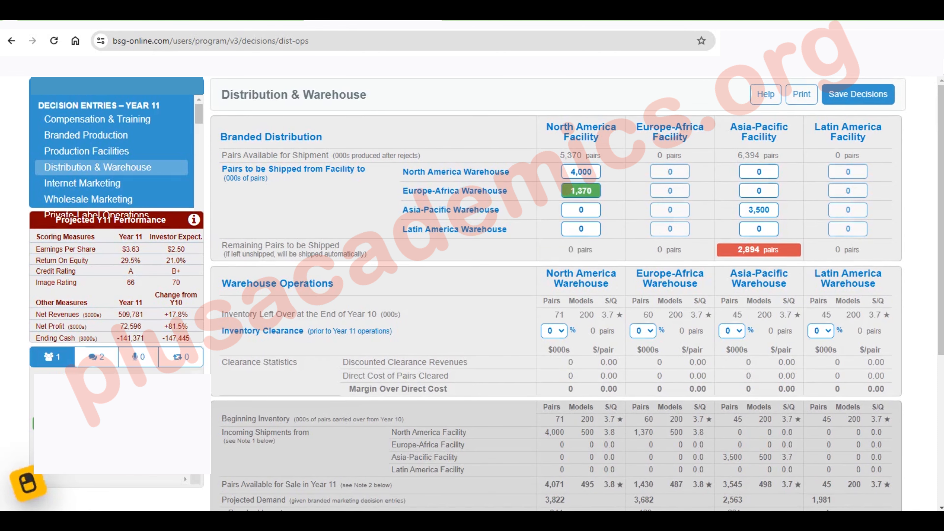
pyautogui.scroll(-5, 557, 309)
pyautogui.scroll(5, 558, 309)
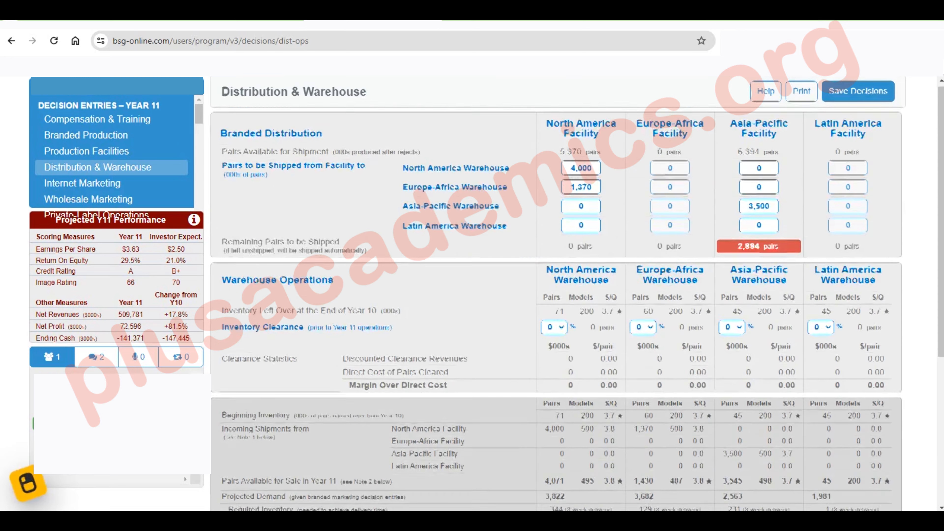
pyautogui.scroll(-2, 558, 309)
pyautogui.scroll(1, 558, 309)
pyautogui.scroll(-1, 558, 308)
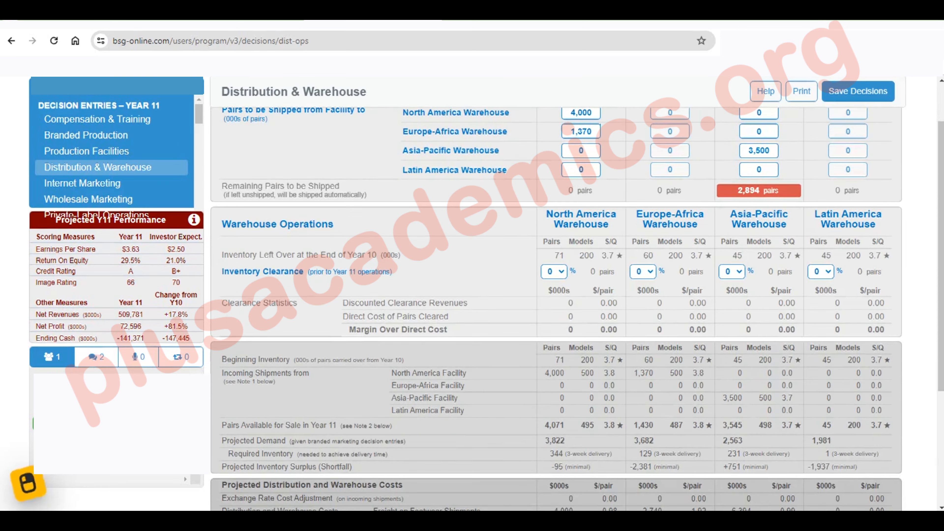
# Set the Asia-Pacific facility's shipment to the Asia-Pacific warehouse to 2600 (000s) pairs and check the projected inventory
pyautogui.click(758, 151)
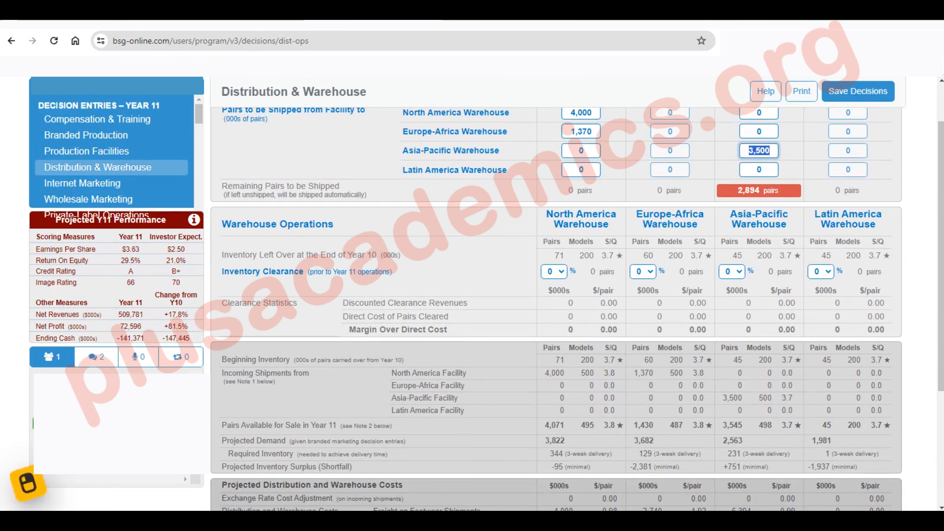
pyautogui.write('2600')
pyautogui.press('Return')
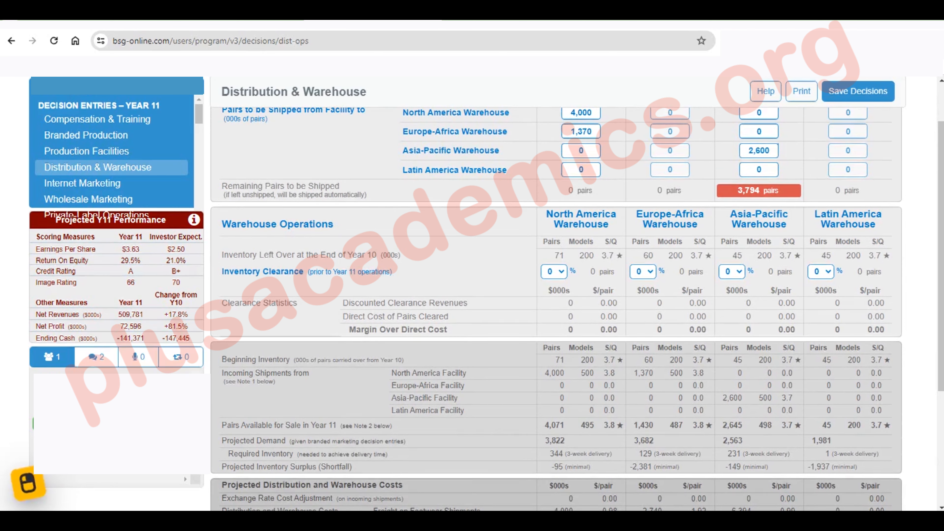
pyautogui.scroll(-1, 558, 308)
pyautogui.scroll(2, 558, 294)
# Set the Asia-Pacific facility's shipment to the Asia-Pacific warehouse to 2700 (000s) pairs and review the projected surplus or shortfall
pyautogui.click(759, 210)
pyautogui.write('2700')
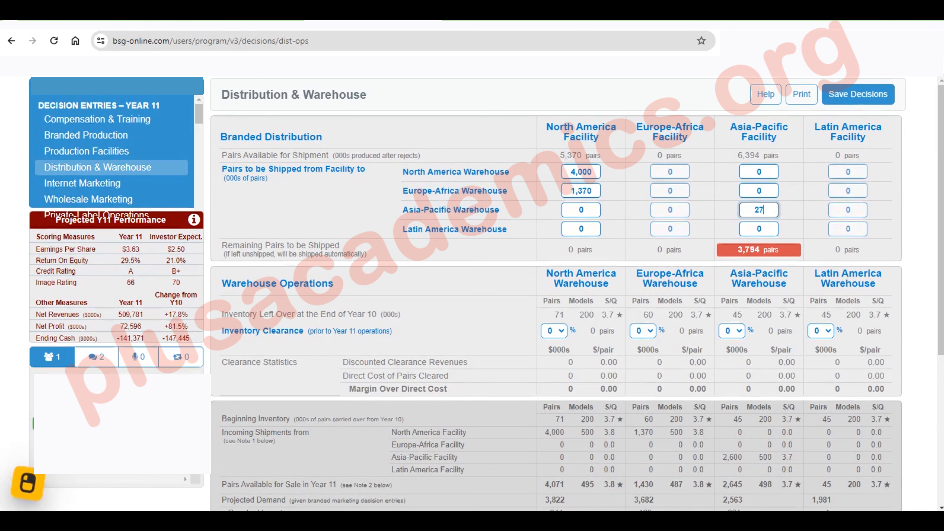
pyautogui.press('Tab')
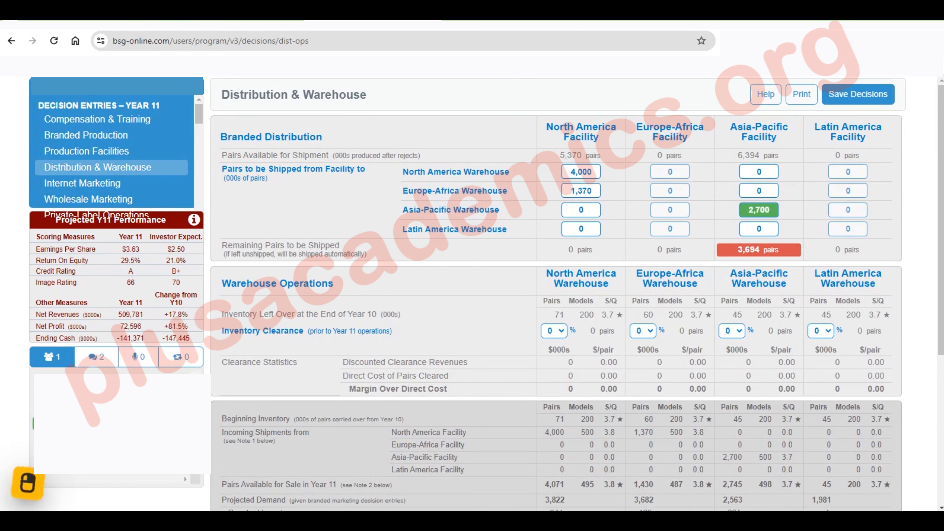
pyautogui.scroll(-2, 558, 309)
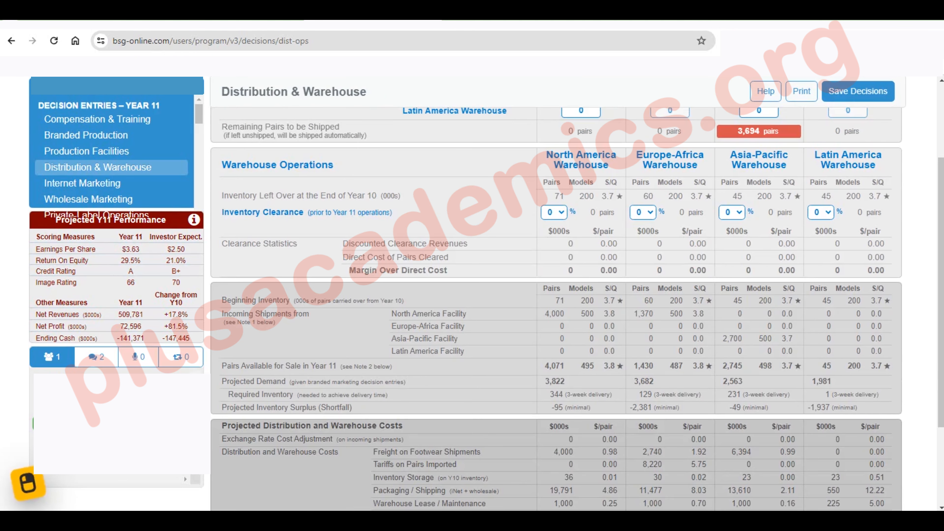
# Try 2000 (000s) pairs for the Asia-Pacific facility's shipment to the Latin America warehouse and settle on 3000
pyautogui.scroll(1, 557, 309)
pyautogui.click(759, 170)
pyautogui.write('2000')
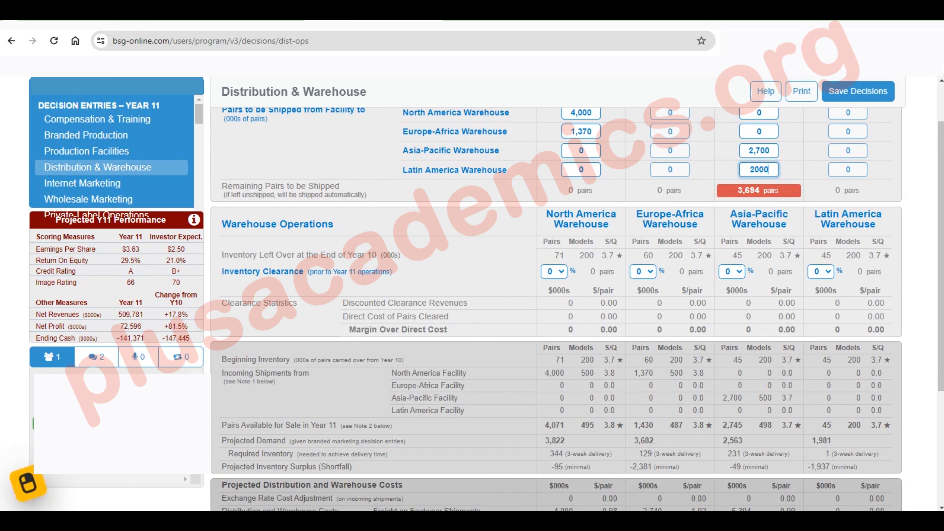
pyautogui.press('Return')
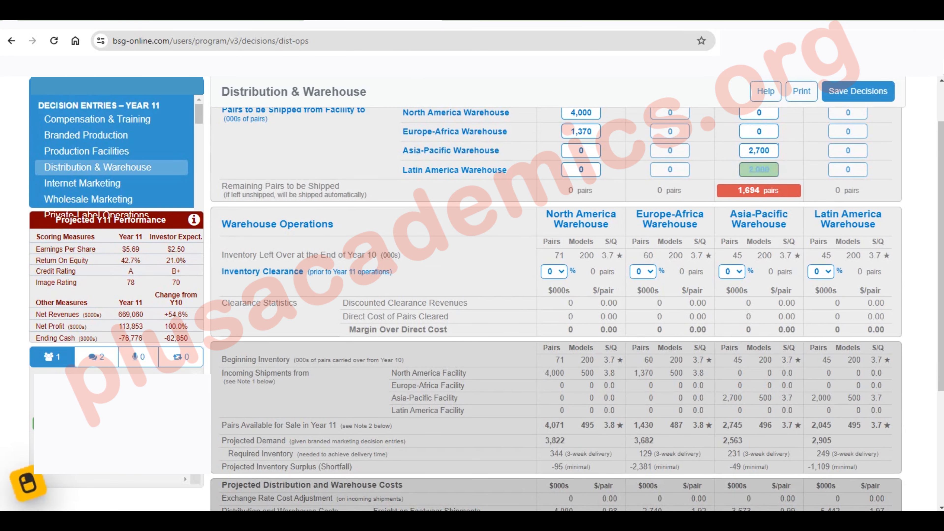
pyautogui.write('3000')
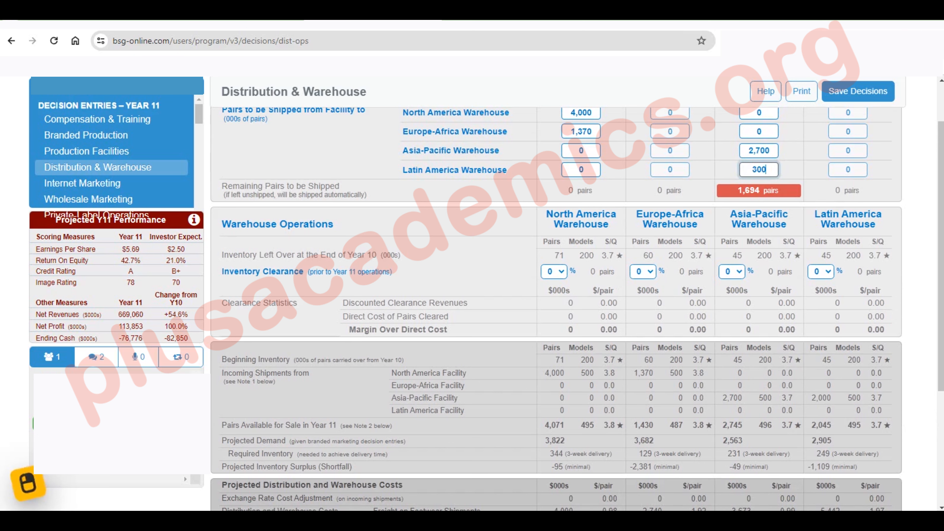
pyautogui.press('Return')
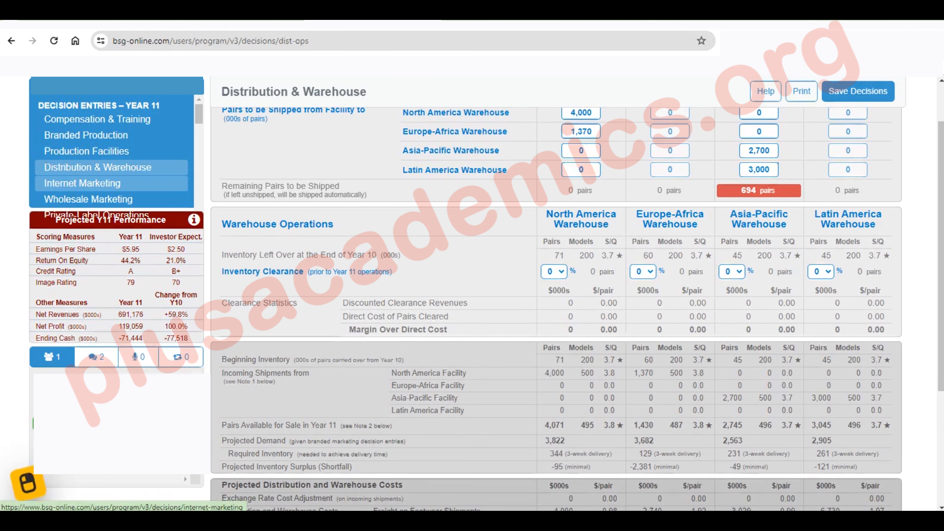
# In Wholesale Marketing, set the Year 11 wholesale price to retailers to 60 in all four markets
pyautogui.click(82, 183)
pyautogui.click(93, 199)
pyautogui.doubleClick(603, 194)
pyautogui.write('60')
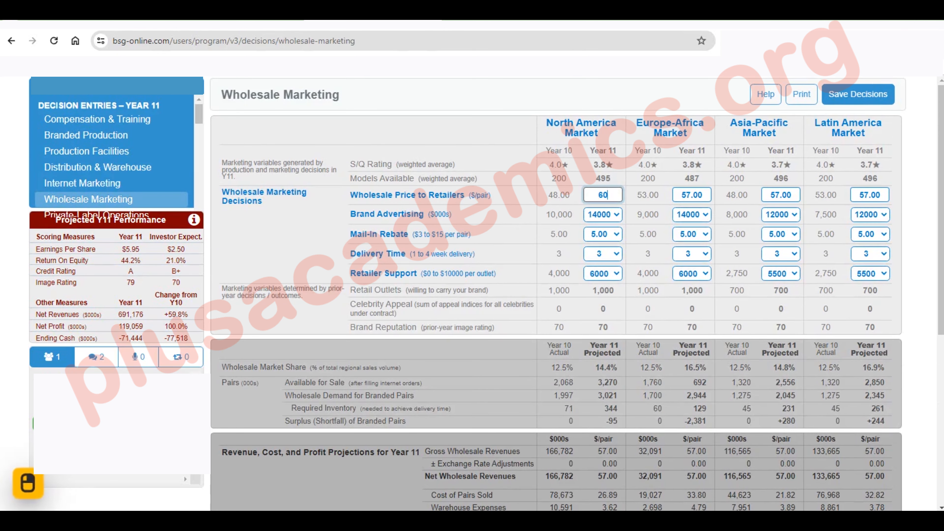
pyautogui.press('Tab')
pyautogui.write('60')
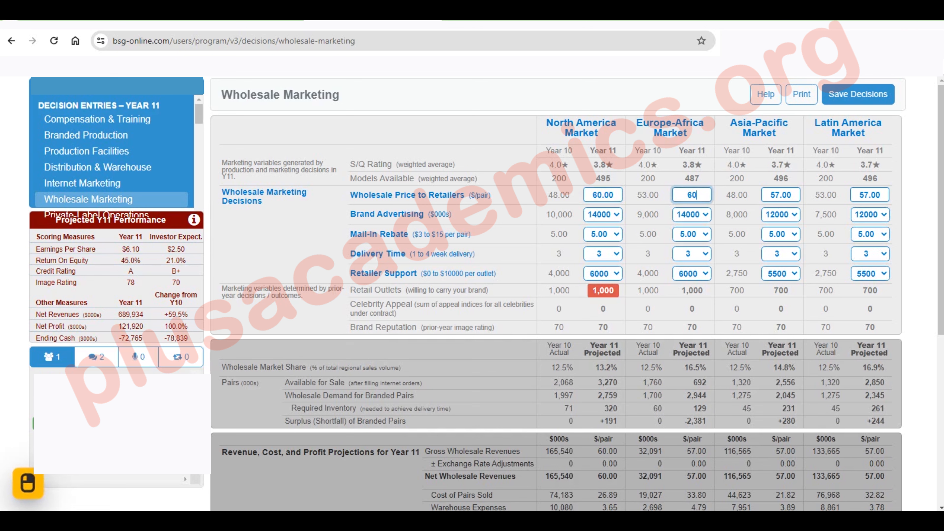
pyautogui.press('Tab')
pyautogui.write('60')
pyautogui.press('Tab')
pyautogui.write('60')
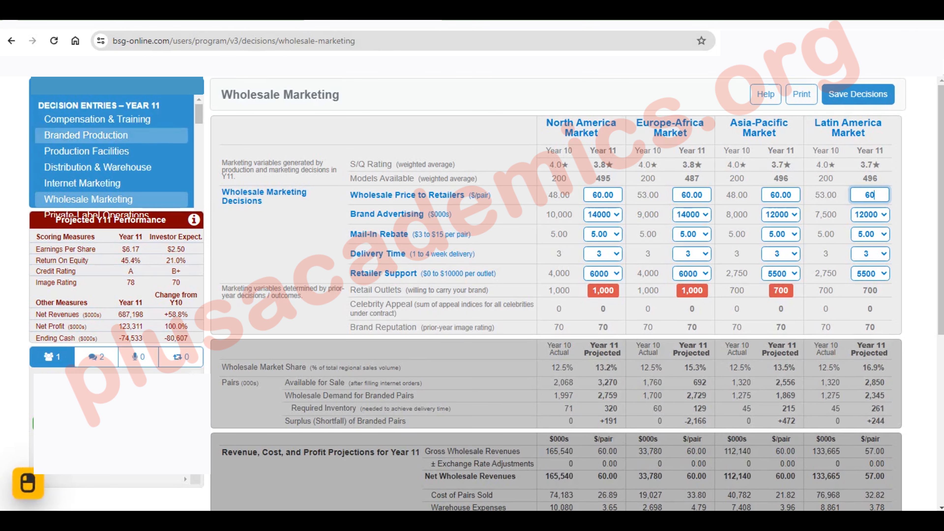
# In Internet Marketing, set the Year 11 online retail price to 85 in all four markets
pyautogui.click(83, 183)
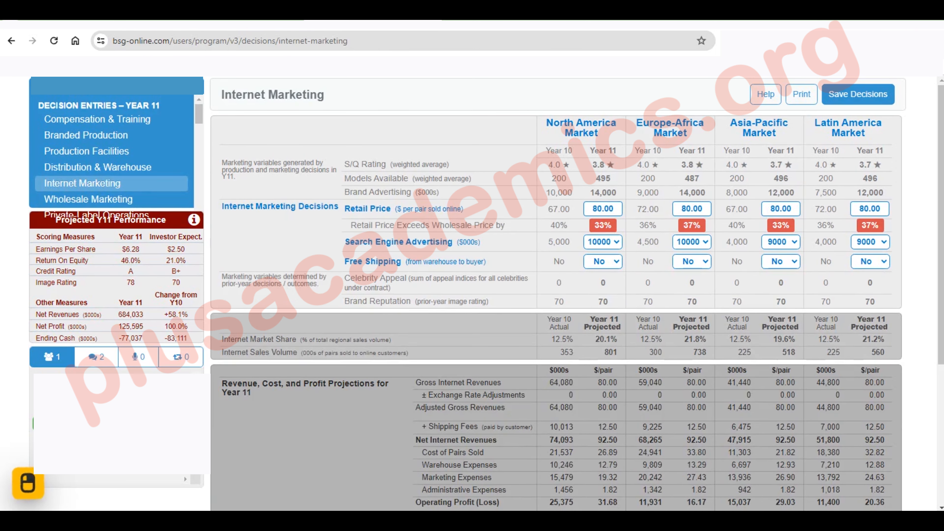
pyautogui.doubleClick(594, 208)
pyautogui.write('85')
pyautogui.click(659, 242)
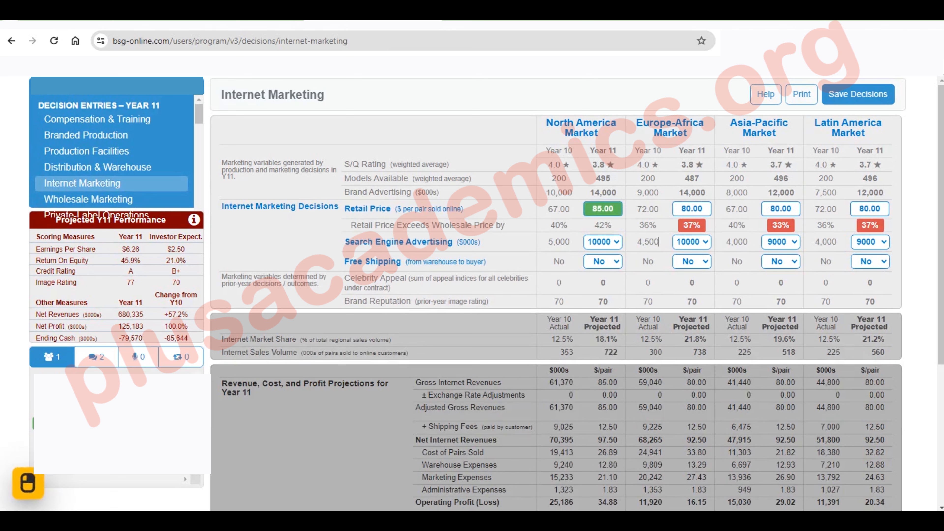
pyautogui.doubleClick(692, 209)
pyautogui.write('85')
pyautogui.doubleClick(781, 209)
pyautogui.write('854')
pyautogui.press('BackSpace')
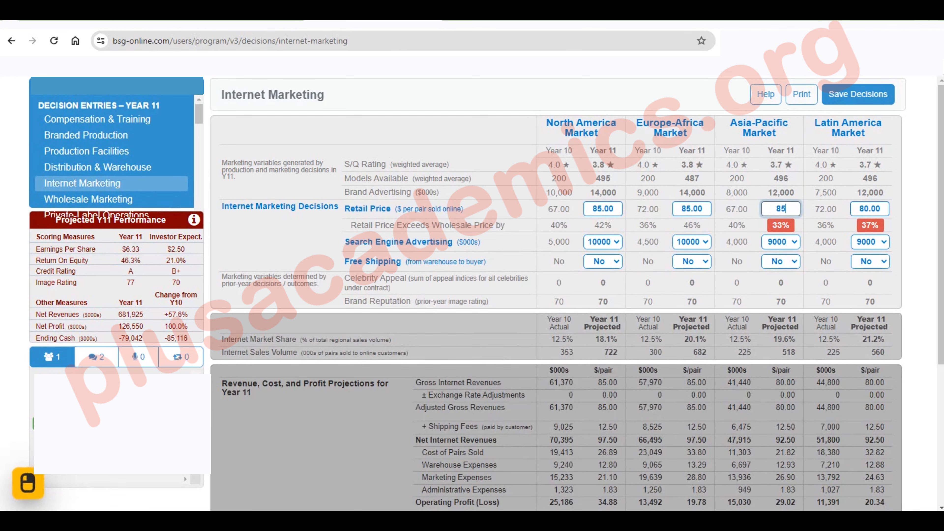
pyautogui.press('Tab')
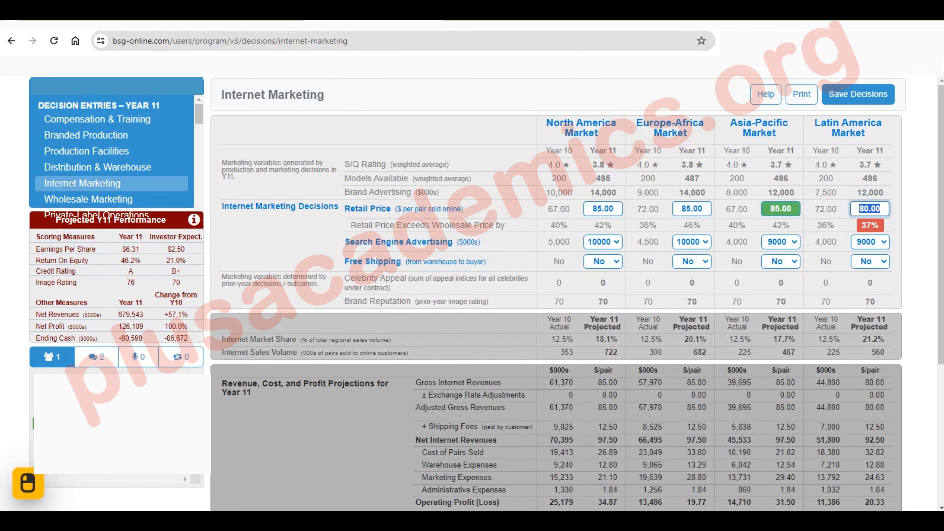
pyautogui.write('85')
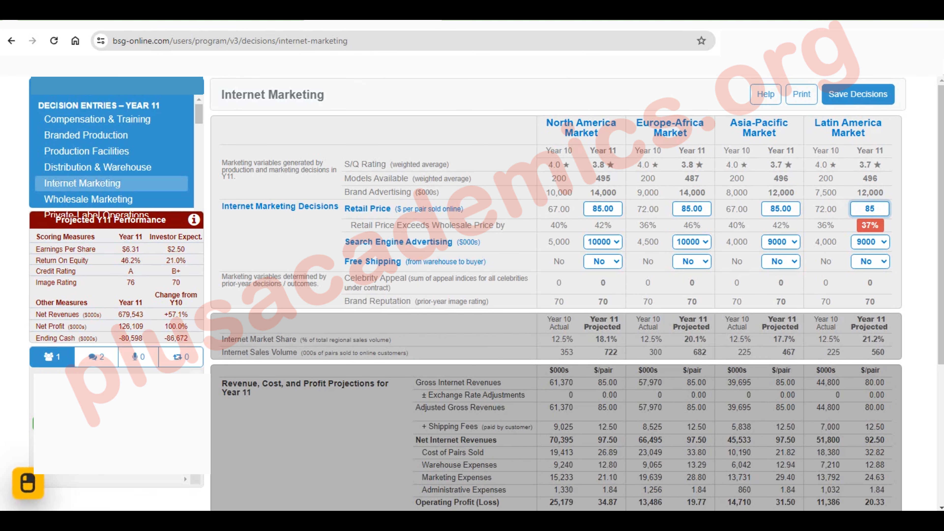
# In Branded Production, set the number of models to 450 for both the North America and Asia-Pacific facilities
pyautogui.click(91, 135)
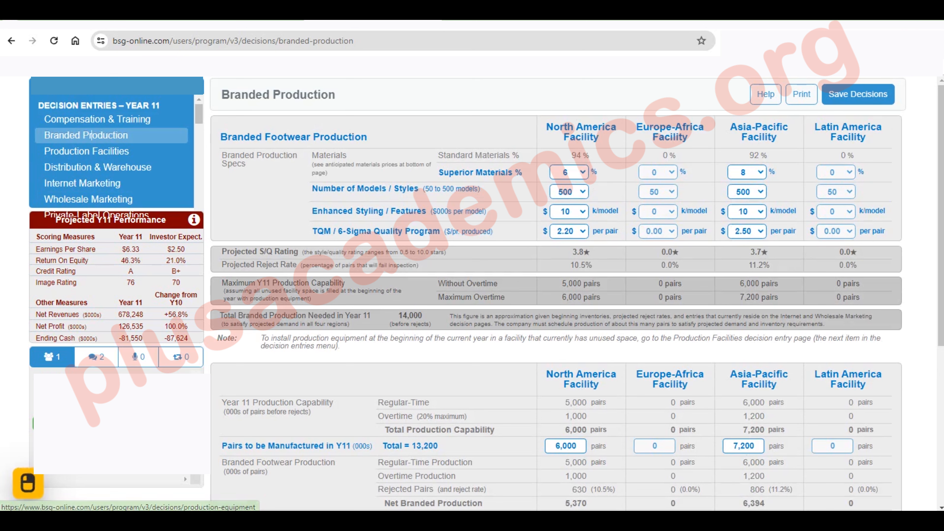
pyautogui.click(569, 192)
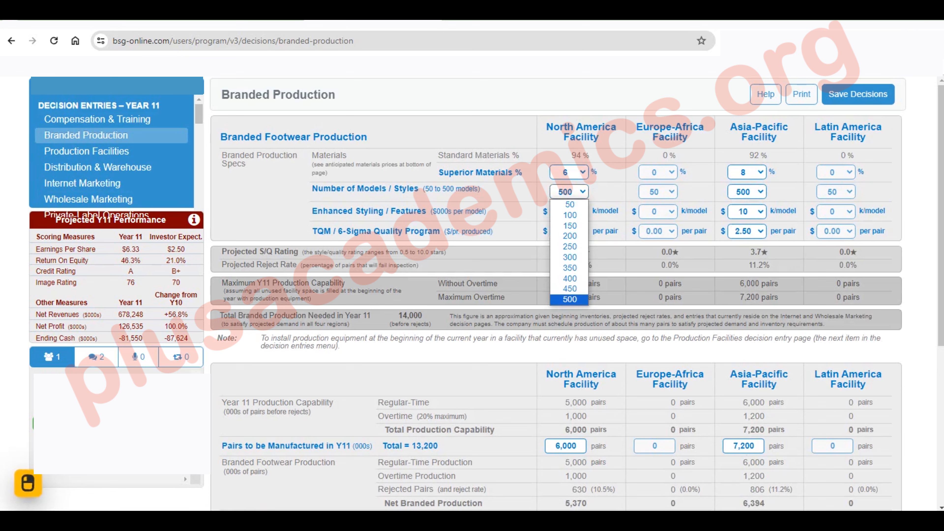
pyautogui.click(570, 288)
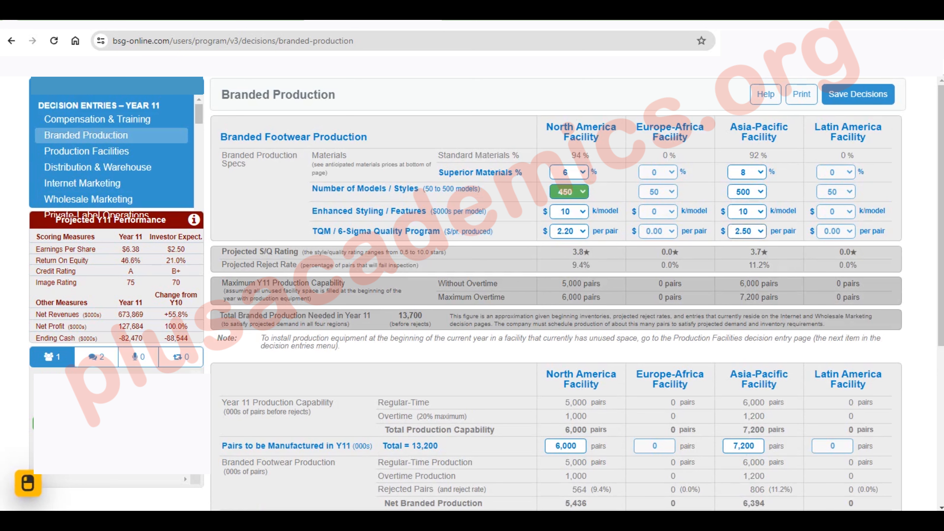
pyautogui.click(747, 192)
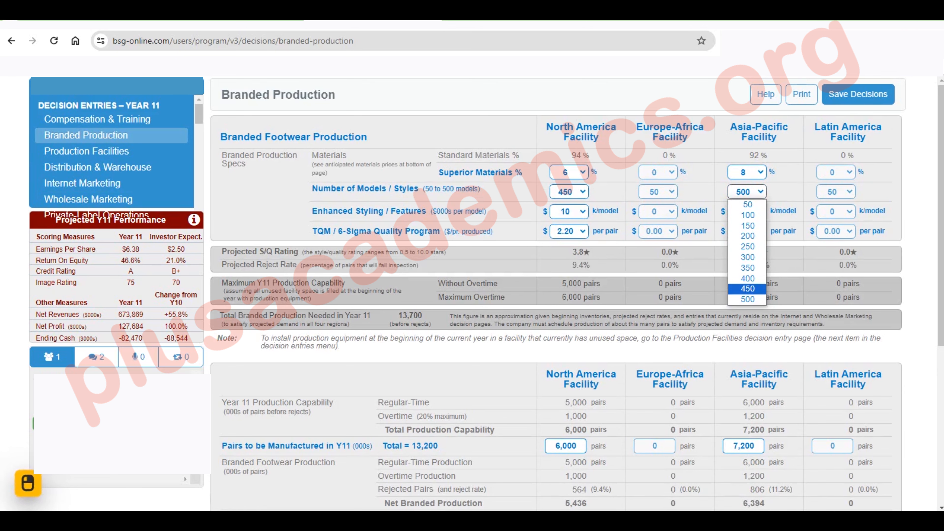
pyautogui.click(747, 289)
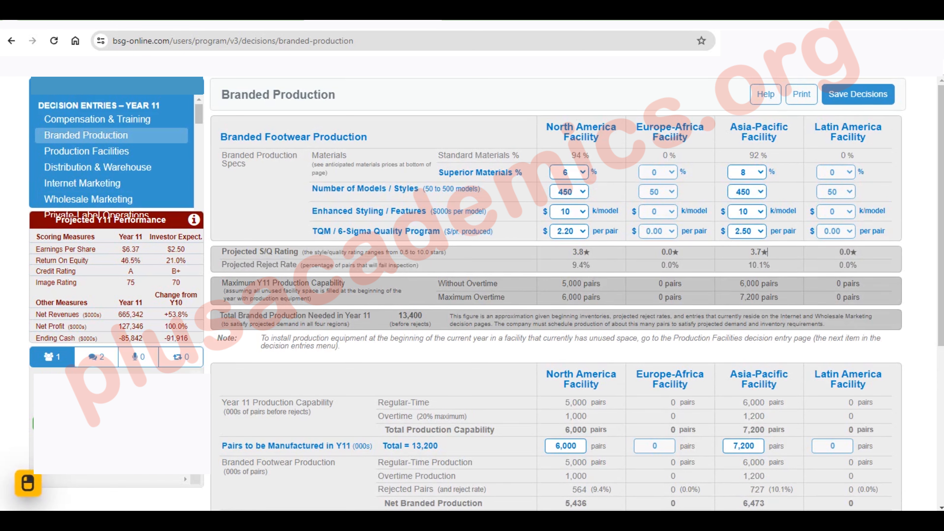
# Return to Wholesale Marketing and set the Year 11 wholesale price to retailers to 62 in all four markets
pyautogui.click(92, 167)
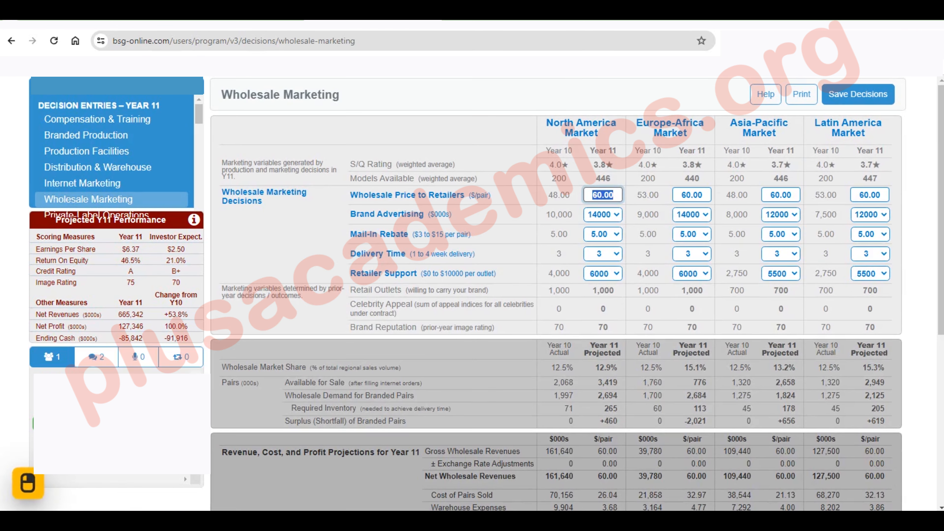
pyautogui.write('6')
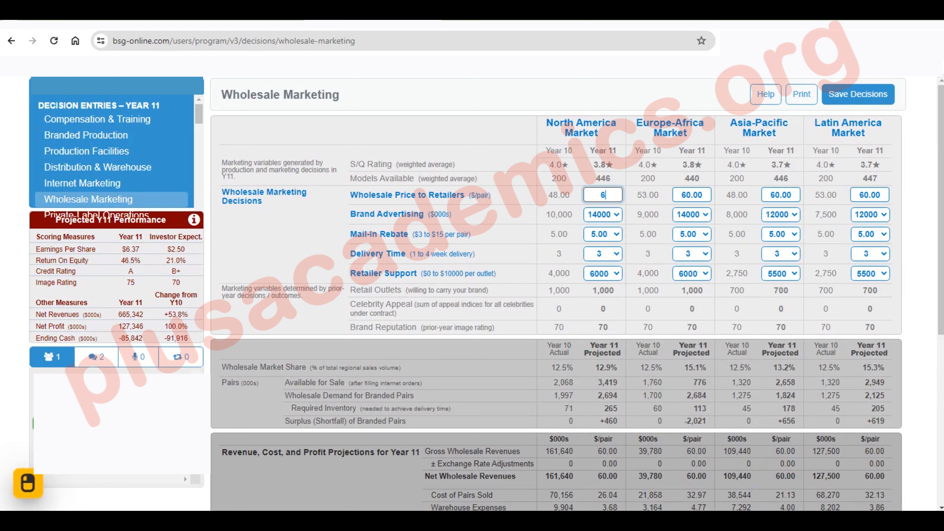
pyautogui.write('2')
pyautogui.press('Tab')
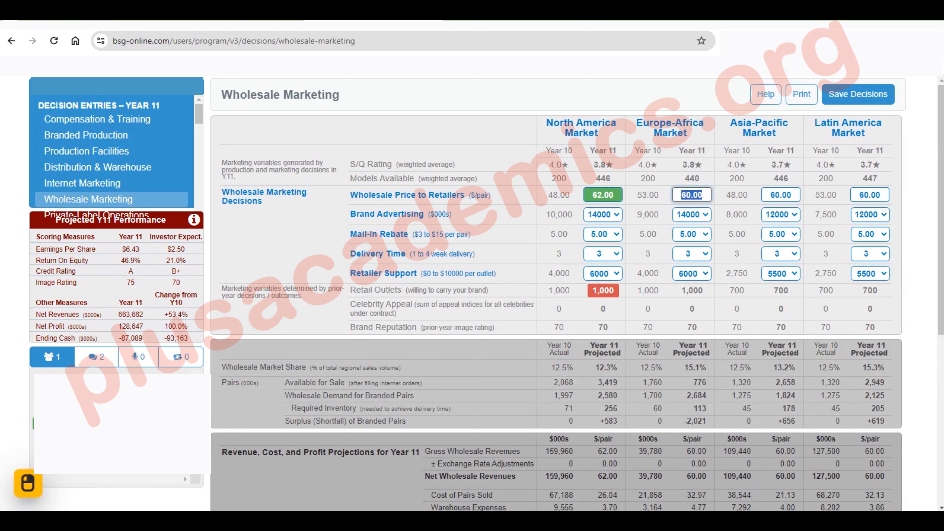
pyautogui.write('62')
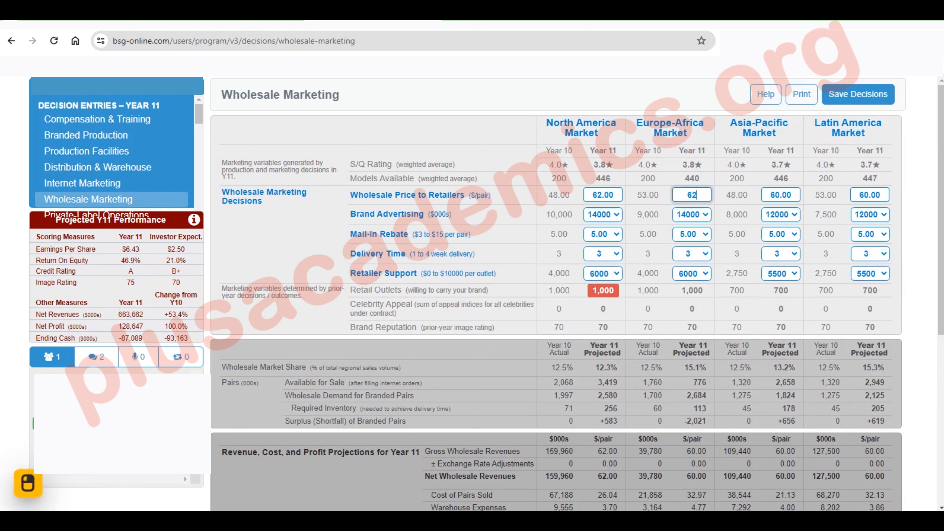
pyautogui.press('Tab')
pyautogui.write('6')
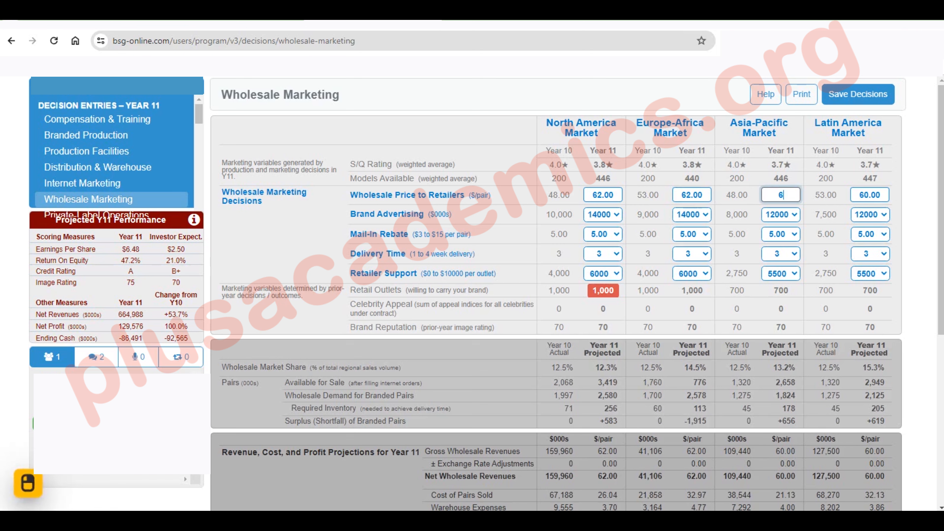
pyautogui.write('2')
pyautogui.press('Tab')
pyautogui.write('62')
pyautogui.press('Tab')
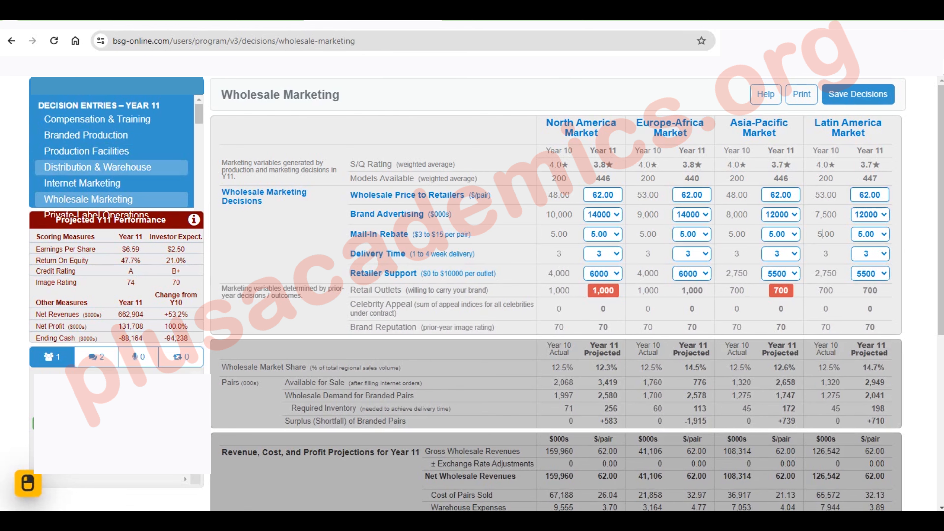
# In Internet Marketing, set the Year 11 online retail price to 87 in all four markets
pyautogui.click(82, 183)
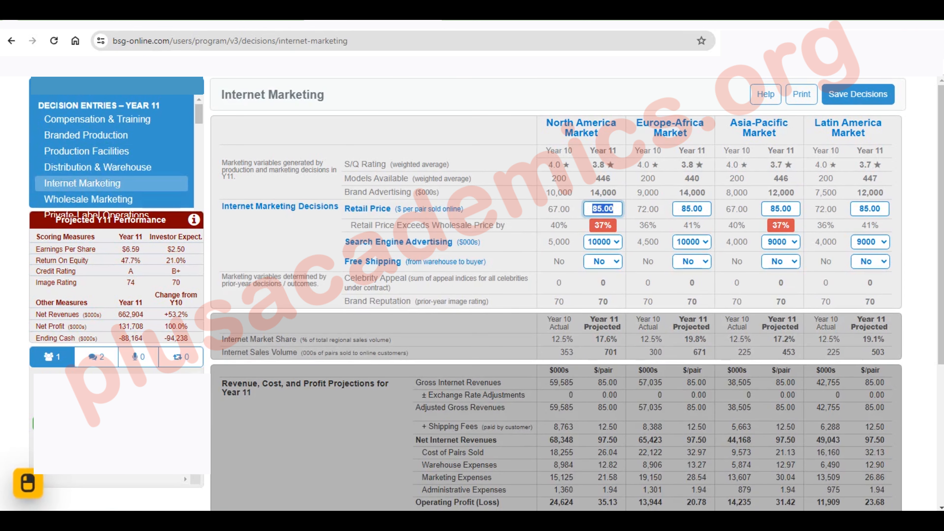
pyautogui.write('87')
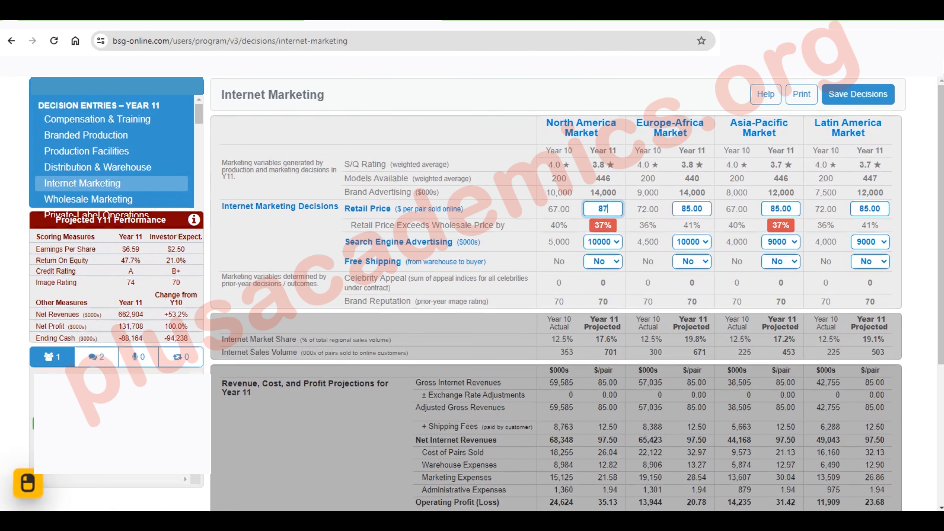
pyautogui.press('Tab')
pyautogui.write('87')
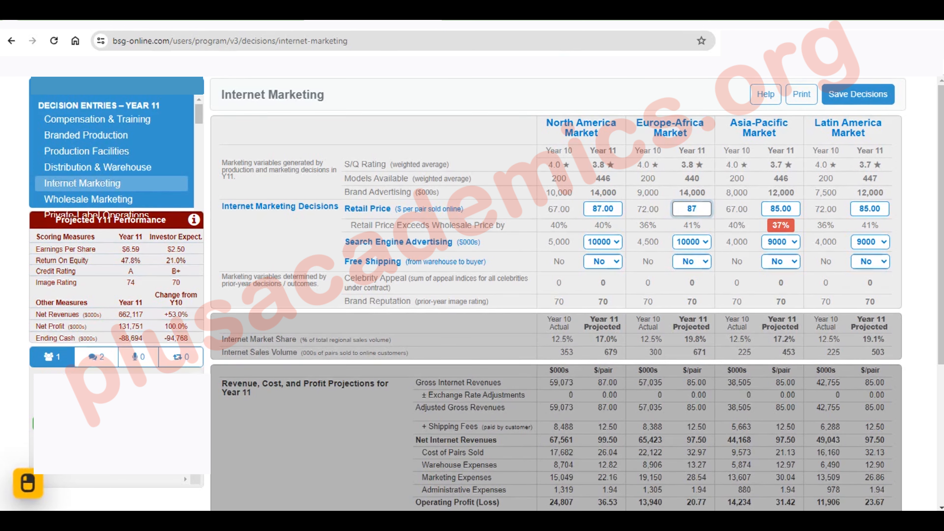
pyautogui.press('Tab')
pyautogui.write('87')
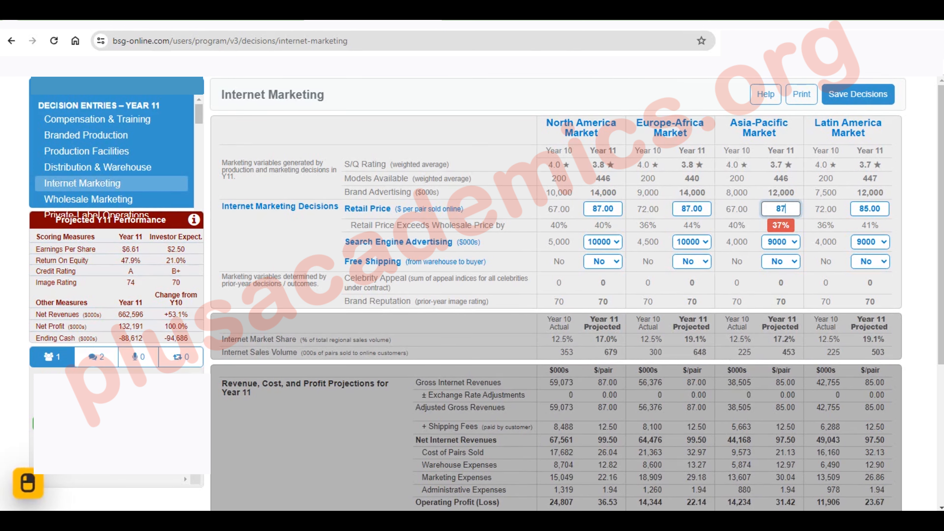
pyautogui.press('Tab')
pyautogui.write('87')
pyautogui.click(740, 209)
# In Distribution & Warehouse, set the North America facility's shipments to 3,400 for the North America warehouse and 0 for the Europe-Africa warehouse
pyautogui.click(117, 168)
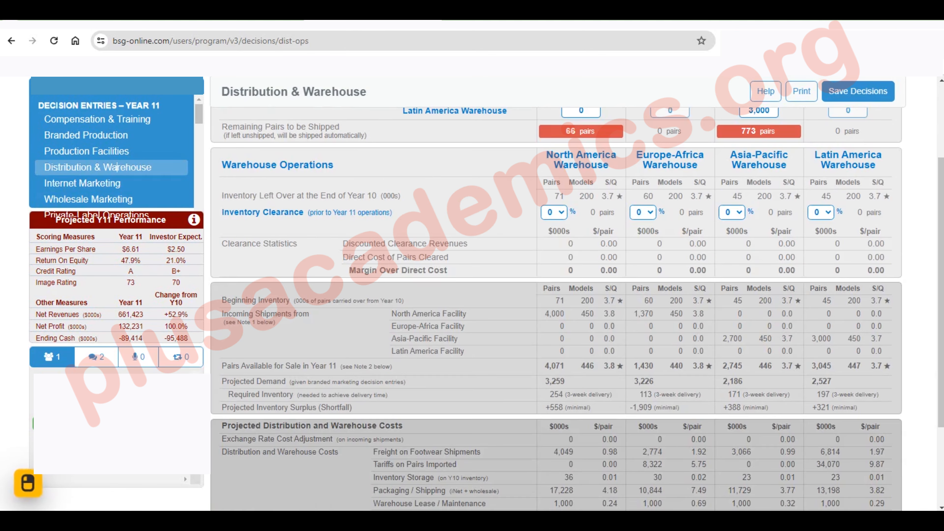
pyautogui.scroll(3, 117, 168)
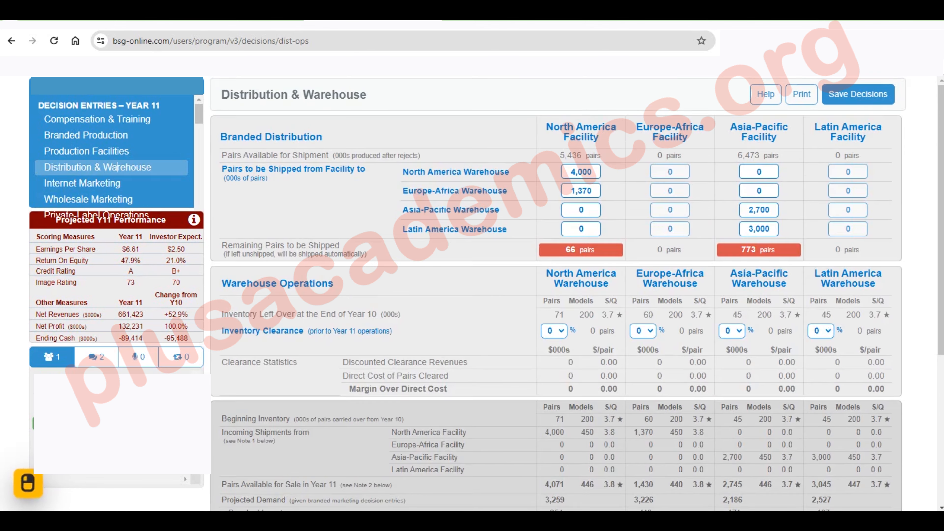
pyautogui.doubleClick(591, 172)
pyautogui.scroll(-3, 592, 172)
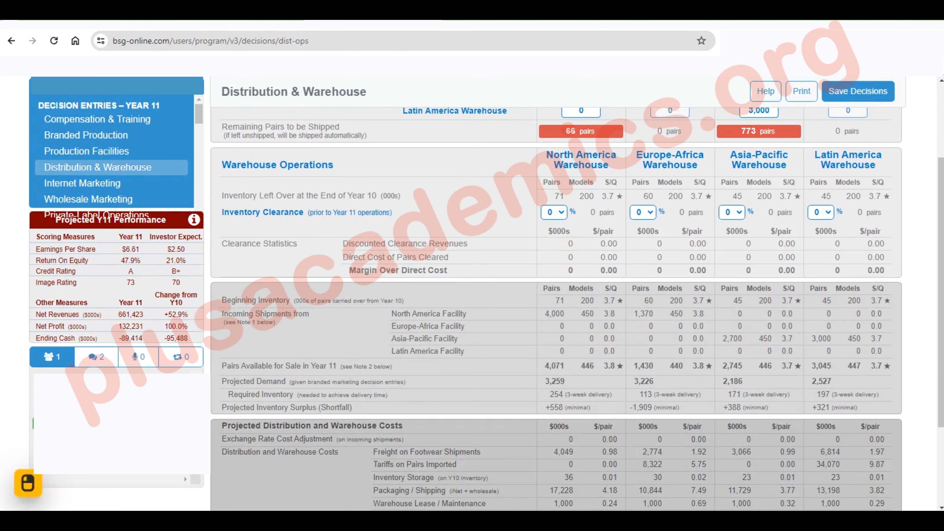
pyautogui.scroll(3, 558, 294)
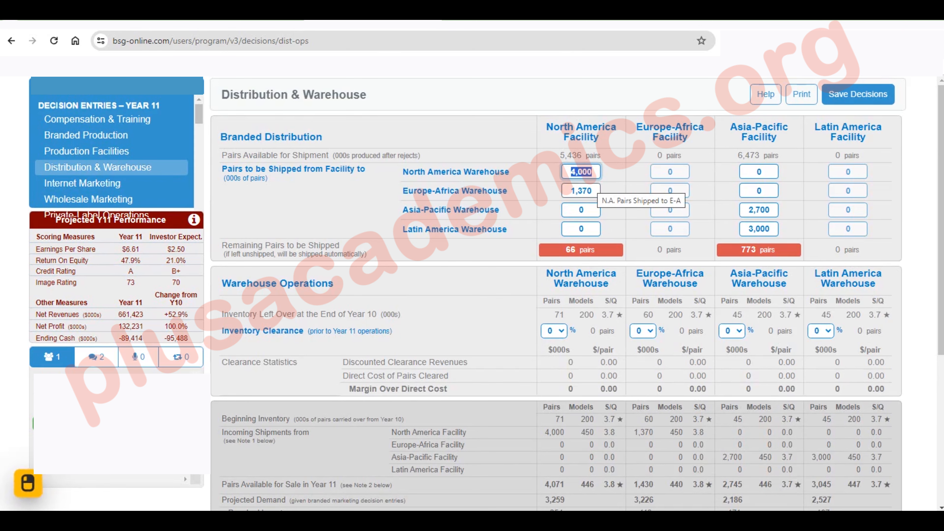
pyautogui.write('3400')
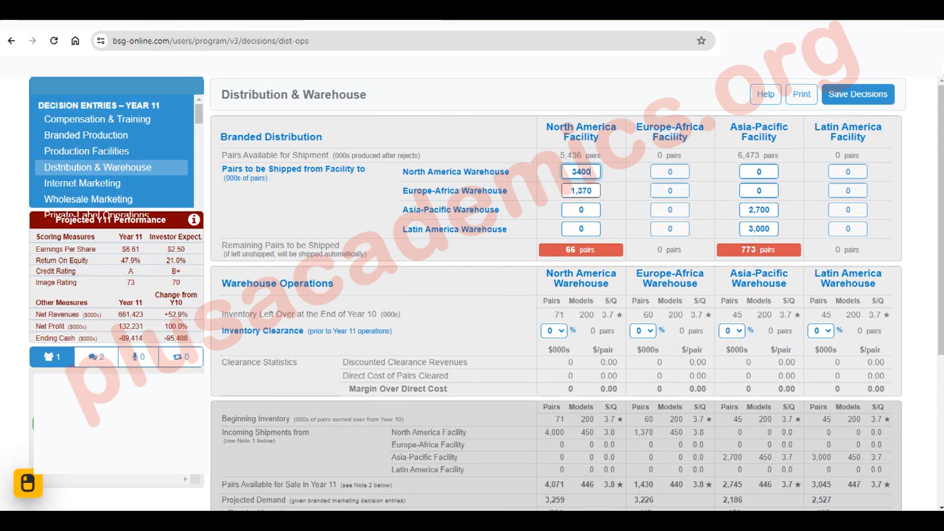
pyautogui.press('Return')
pyautogui.write('0')
pyautogui.click(669, 190)
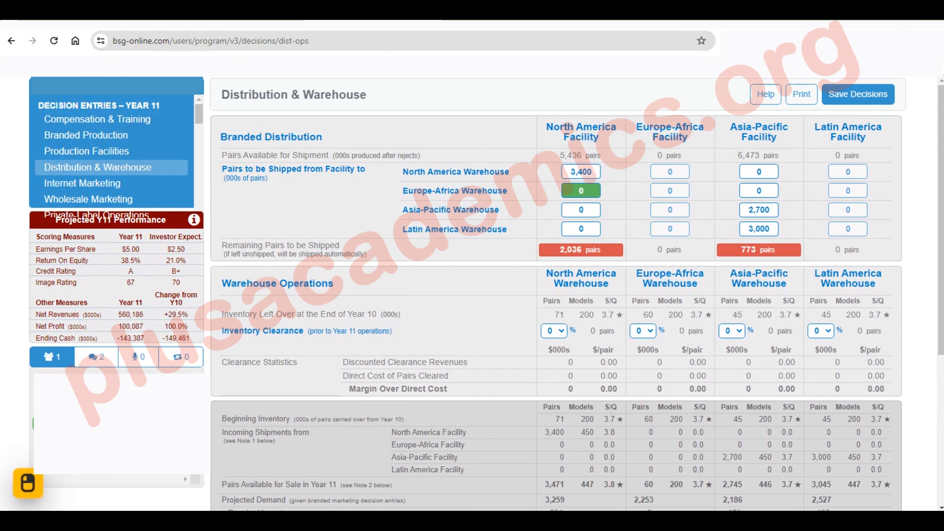
# Set the North America facility's shipment to the Europe-Africa warehouse to 2,036
pyautogui.click(568, 188)
pyautogui.write('2')
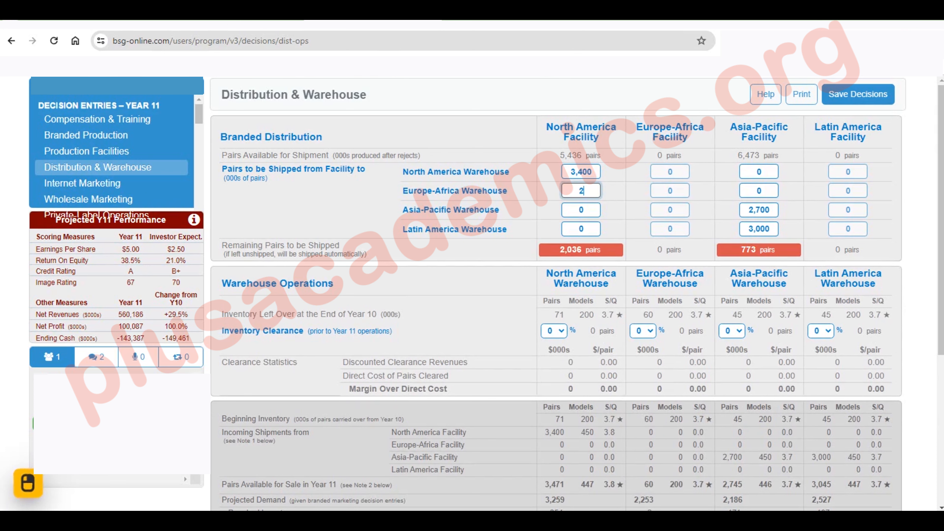
pyautogui.write('036')
pyautogui.press('Return')
pyautogui.scroll(-5, 557, 294)
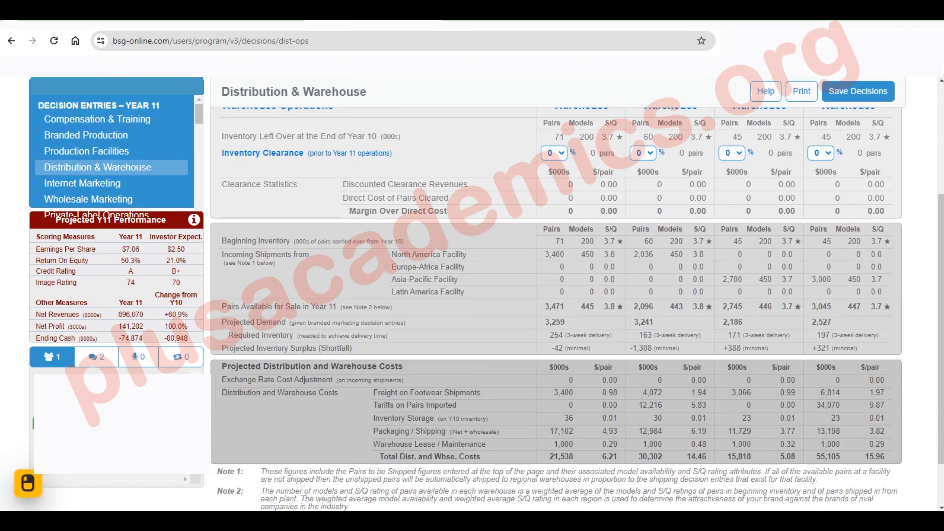
# Compare regional supply with projected demand, and set the Asia-Pacific facility's shipment to the Latin America warehouse to 2,700
pyautogui.scroll(5, 556, 308)
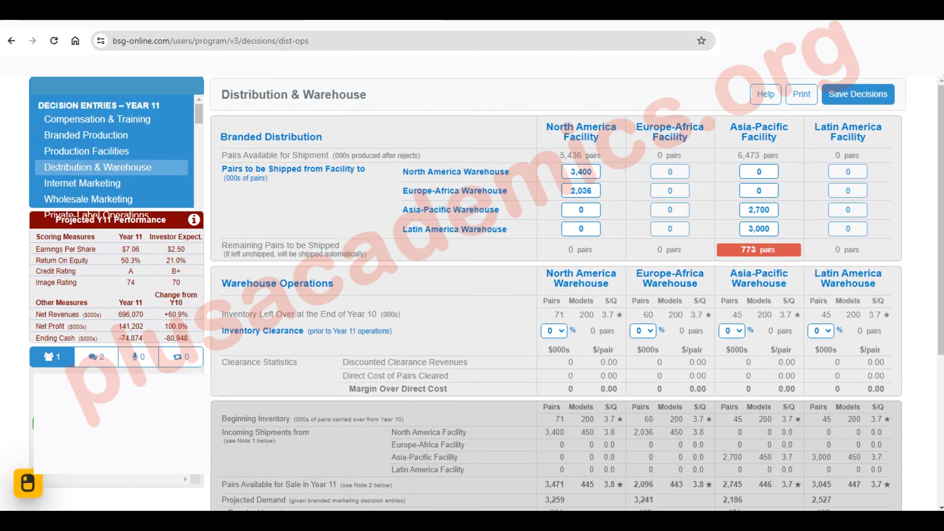
pyautogui.scroll(-4, 557, 308)
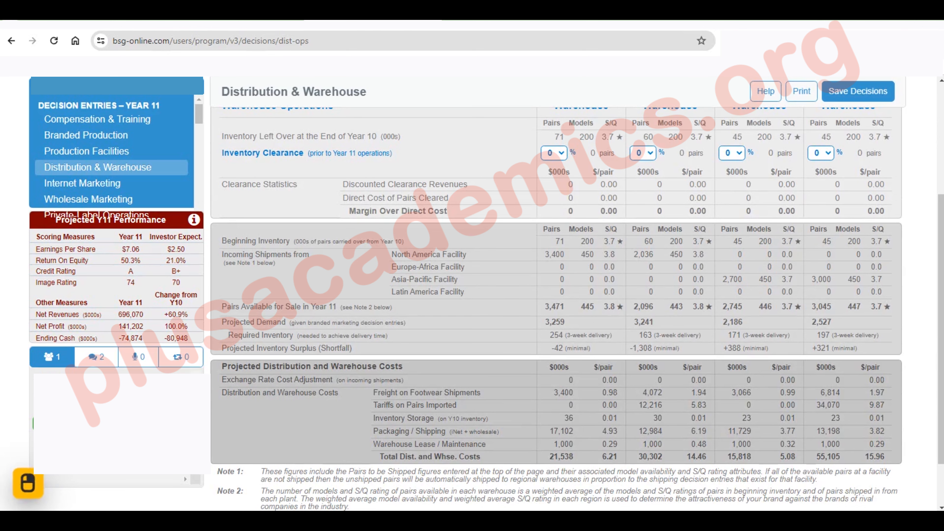
pyautogui.scroll(2, 669, 224)
pyautogui.scroll(-1, 670, 223)
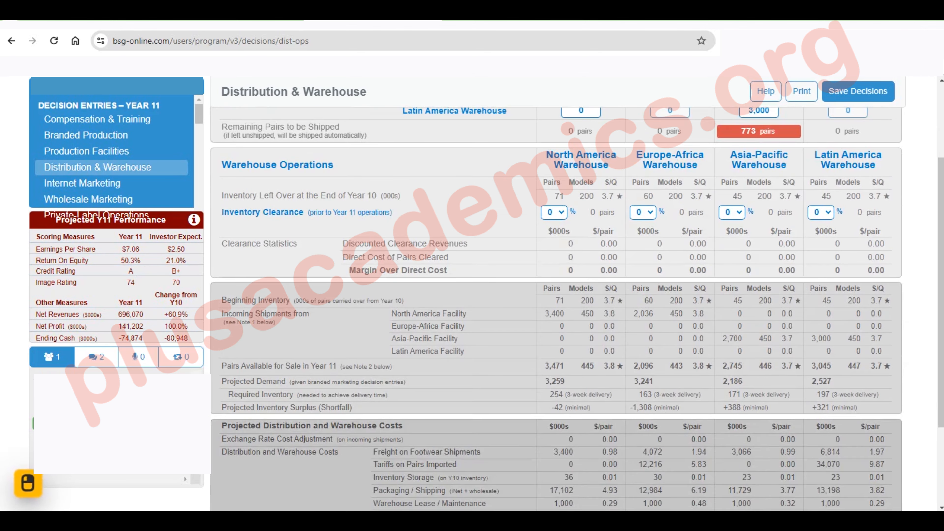
pyautogui.scroll(3, 558, 309)
pyautogui.click(759, 229)
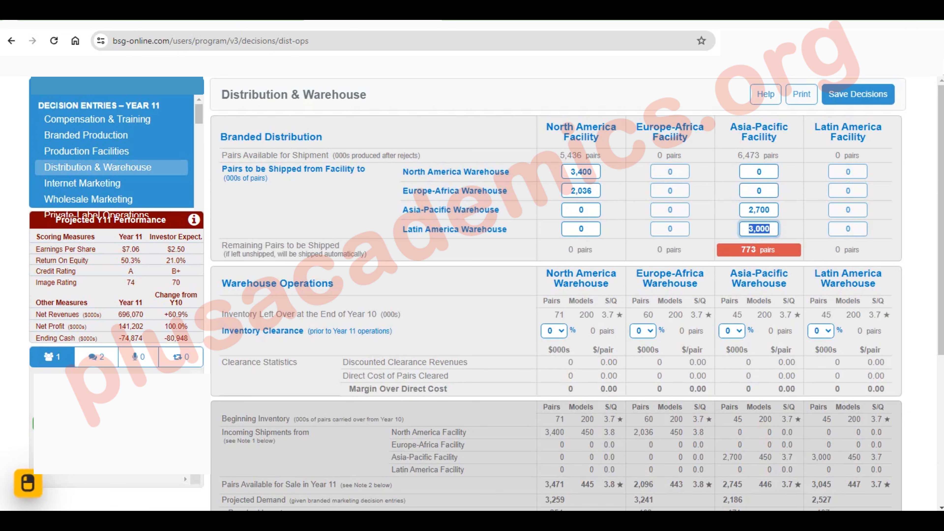
pyautogui.write('2700')
pyautogui.press('Tab')
pyautogui.scroll(-3, 558, 298)
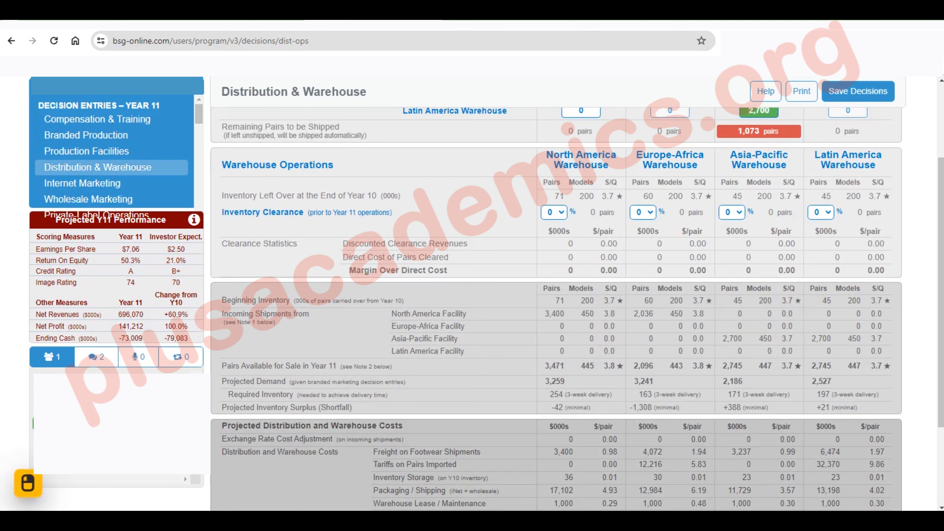
# Set the Asia-Pacific facility's shipment to the Asia-Pacific warehouse to 2,350
pyautogui.scroll(1, 558, 297)
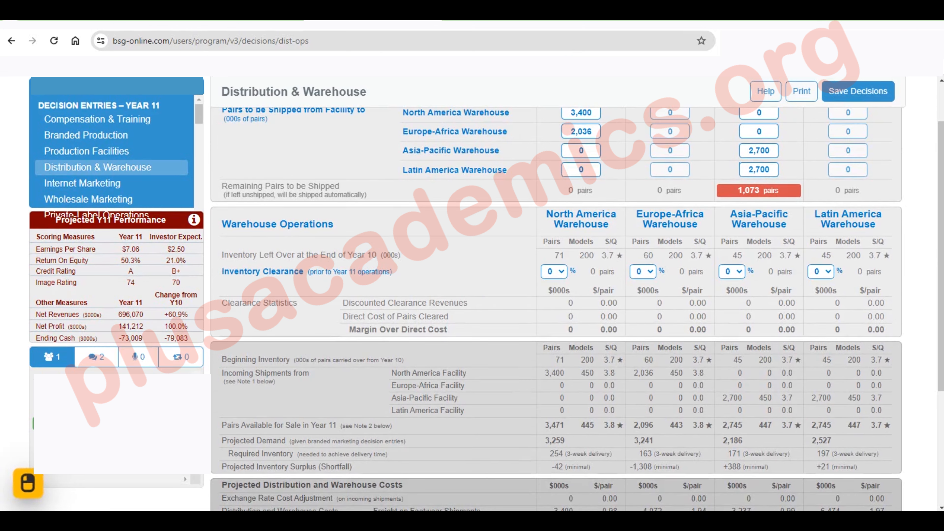
pyautogui.click(759, 151)
pyautogui.write('2350')
pyautogui.press('Tab')
pyautogui.scroll(-3, 556, 297)
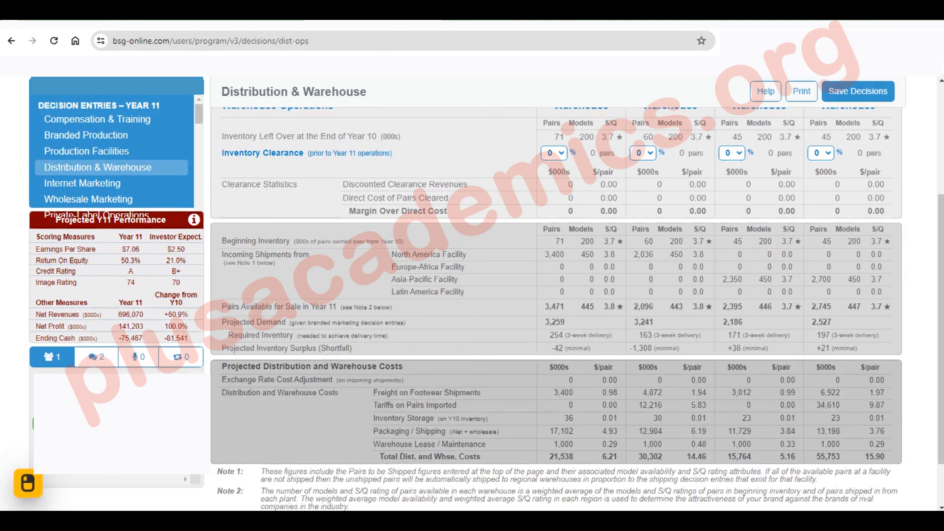
# Set the Asia-Pacific facility's shipment to the Europe-Africa warehouse to 1,423
pyautogui.scroll(4, 556, 297)
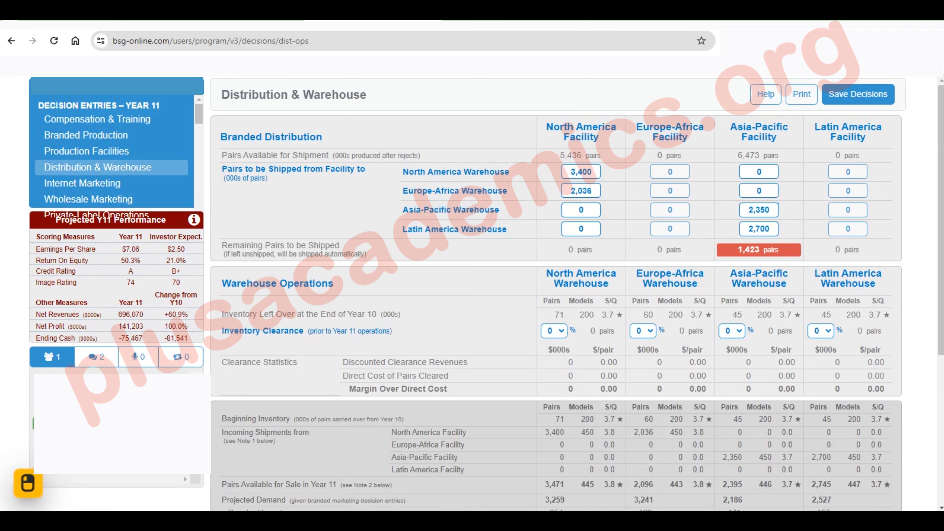
pyautogui.click(759, 190)
pyautogui.write('1423')
pyautogui.press('Return')
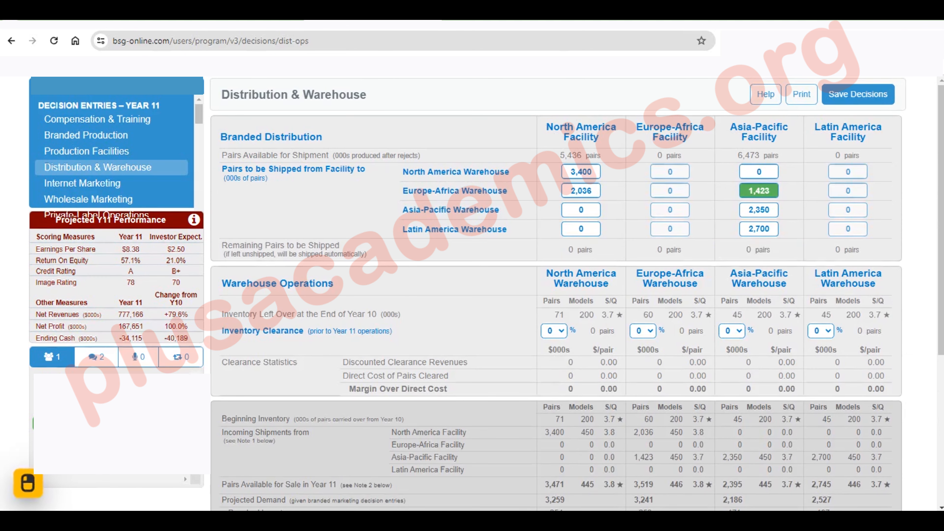
# Set the North America facility's shipments to 3,450 for the North America warehouse and 1,986 for the Europe-Africa warehouse
pyautogui.scroll(-2, 556, 297)
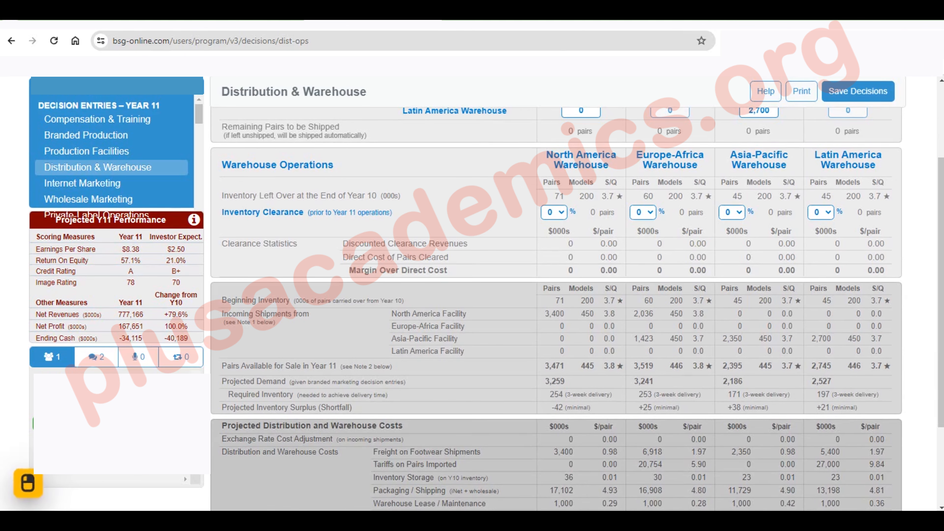
pyautogui.scroll(2, 556, 294)
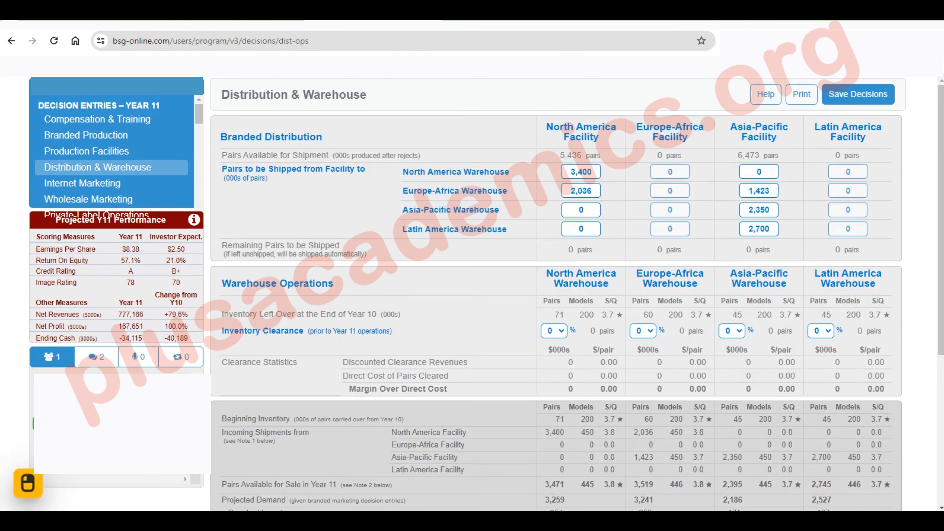
pyautogui.scroll(-1, 556, 294)
pyautogui.scroll(1, 556, 294)
pyautogui.click(581, 172)
pyautogui.write('3450')
pyautogui.scroll(-1, 557, 309)
pyautogui.press('Tab')
pyautogui.write('0')
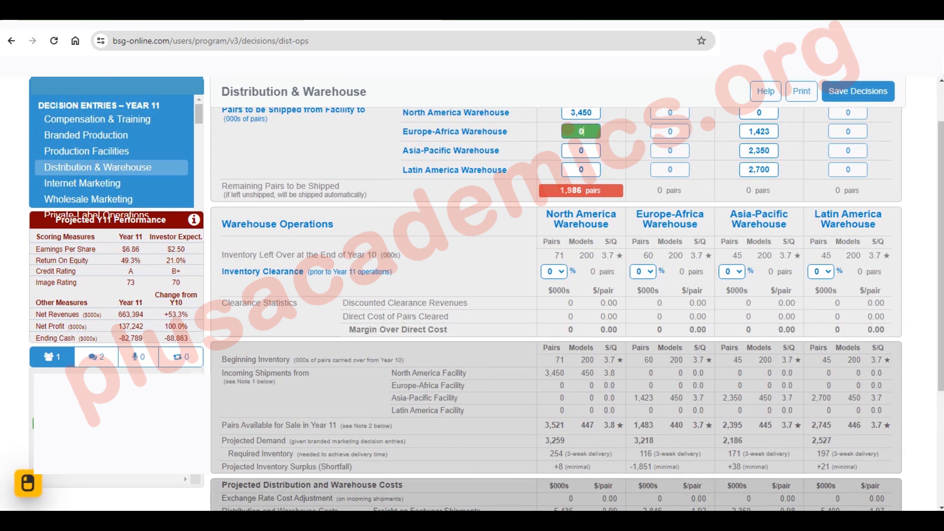
pyautogui.click(568, 129)
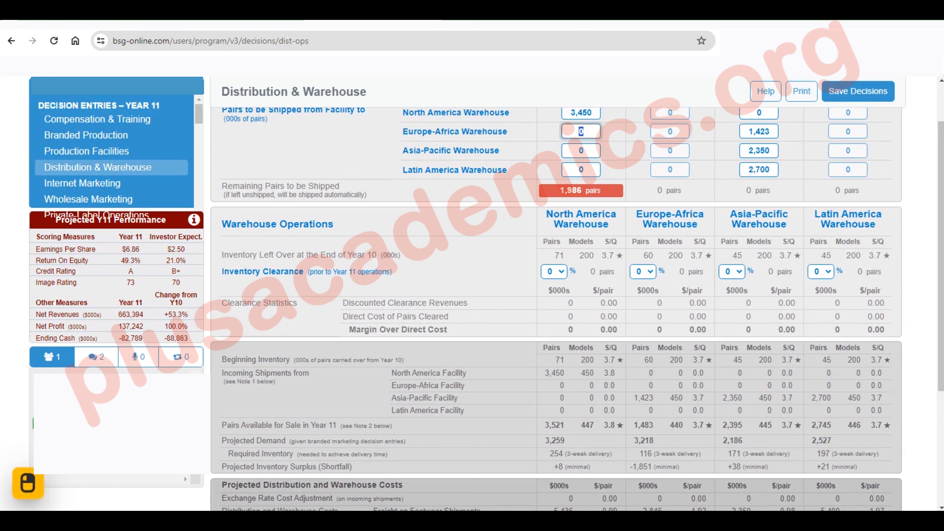
pyautogui.write('1986')
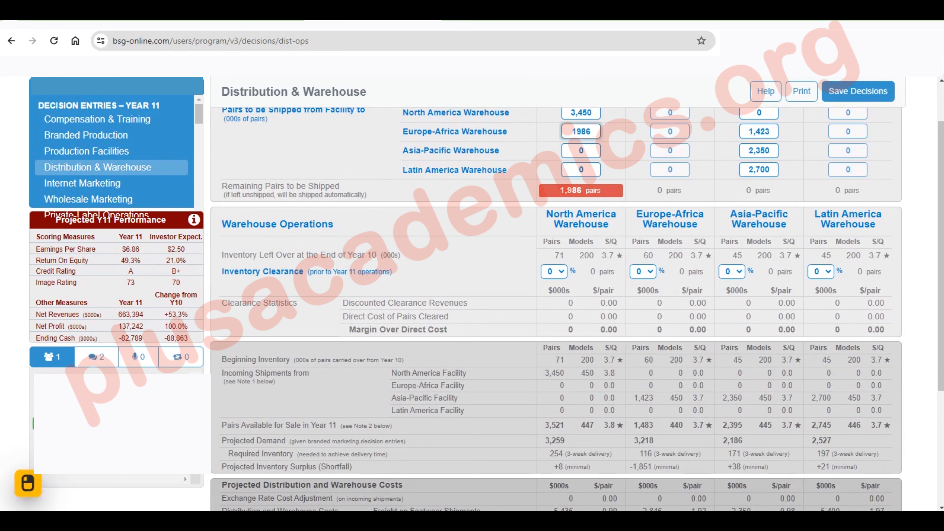
pyautogui.press('Return')
# Check the projected inventory surpluses and set the Asia-Pacific facility's shipment to the Latin America warehouse to 2,685
pyautogui.scroll(-3, 556, 308)
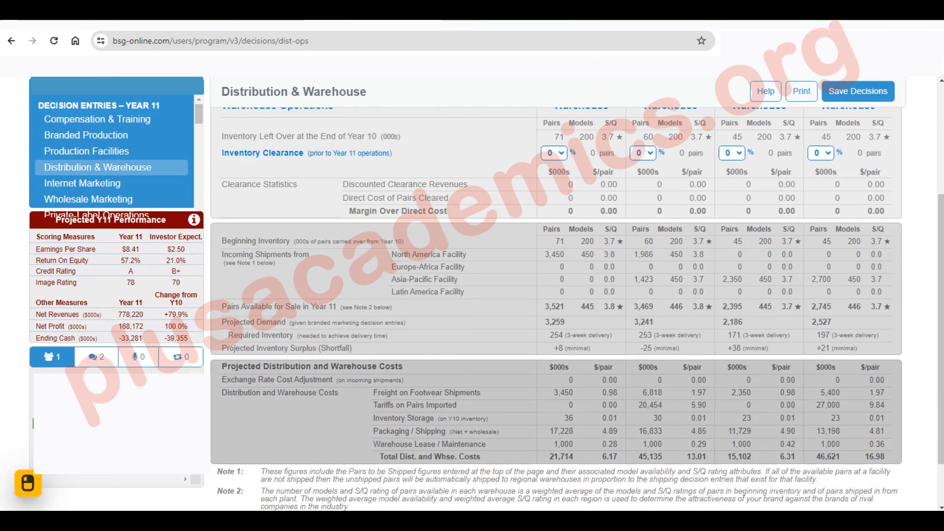
pyautogui.scroll(3, 556, 308)
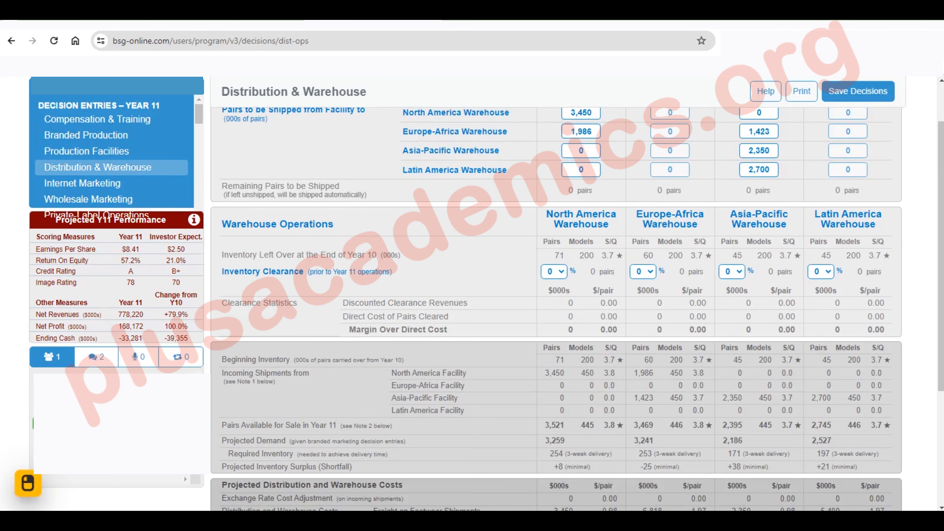
pyautogui.scroll(-2, 556, 309)
pyautogui.scroll(2, 556, 309)
pyautogui.click(759, 169)
pyautogui.write('2')
pyautogui.write('685')
pyautogui.click(837, 190)
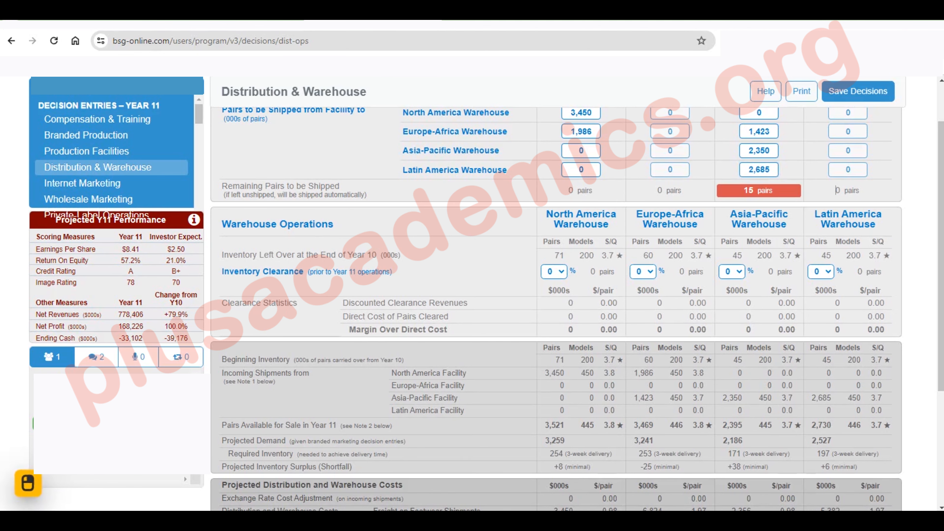
# Set the Asia-Pacific facility's shipment to the Asia-Pacific warehouse to 2,330
pyautogui.scroll(2, 838, 190)
pyautogui.click(759, 210)
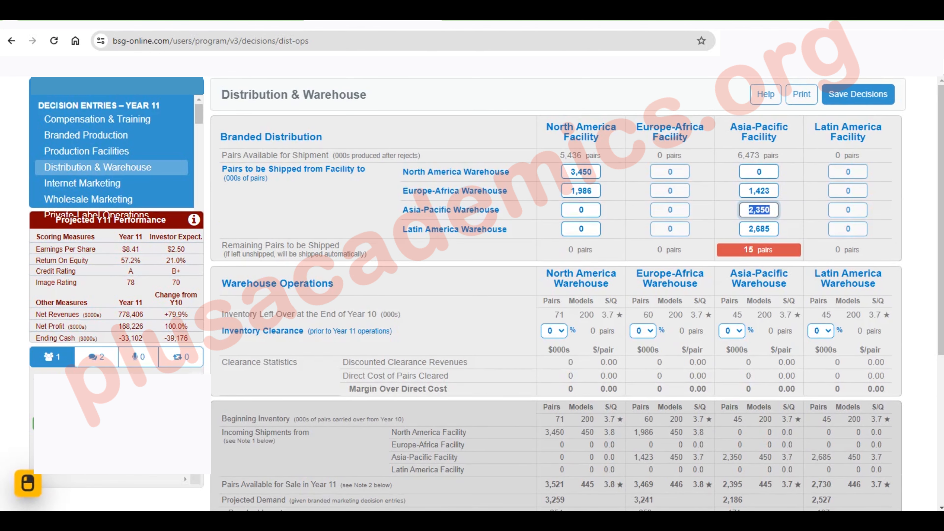
pyautogui.write('2339')
pyautogui.press('BackSpace')
pyautogui.write('0')
pyautogui.press('Return')
# Reset the Asia-Pacific facility's Europe-Africa shipment to 0, set it to 1,458, and check the projected inventory surpluses
pyautogui.scroll(-3, 557, 320)
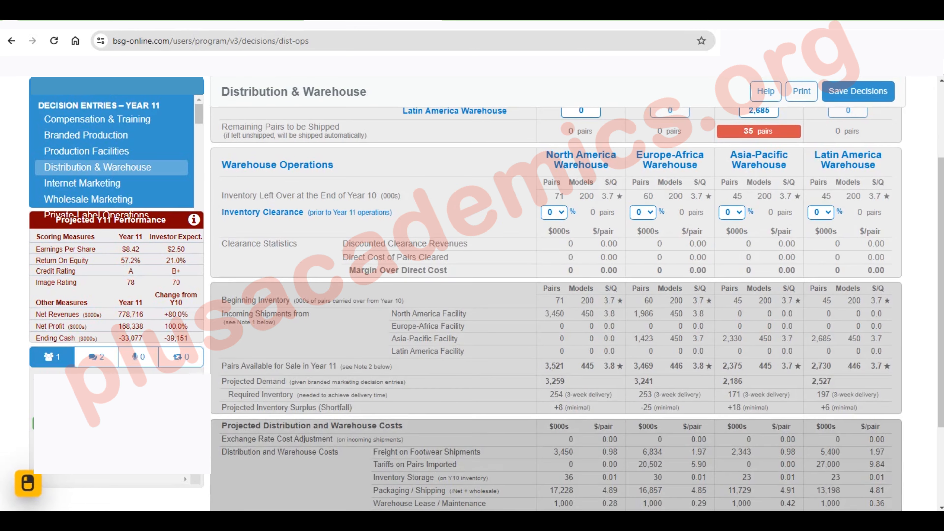
pyautogui.scroll(3, 558, 320)
pyautogui.doubleClick(759, 191)
pyautogui.write('0')
pyautogui.press('Return')
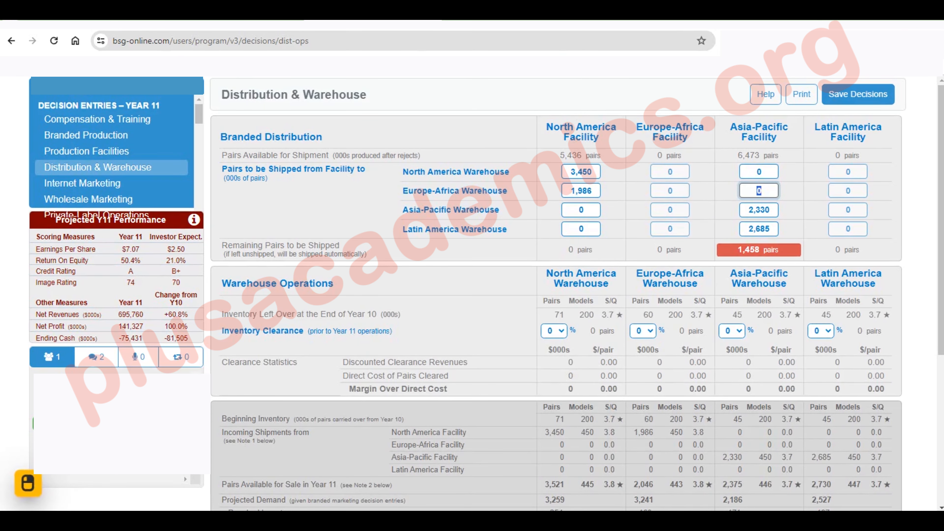
pyautogui.write('1458')
pyautogui.press('Return')
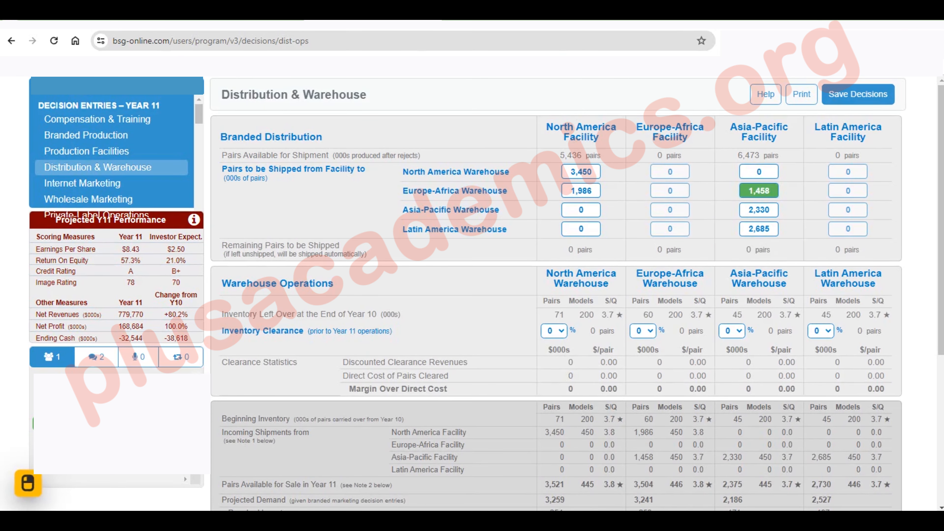
pyautogui.scroll(-3, 557, 297)
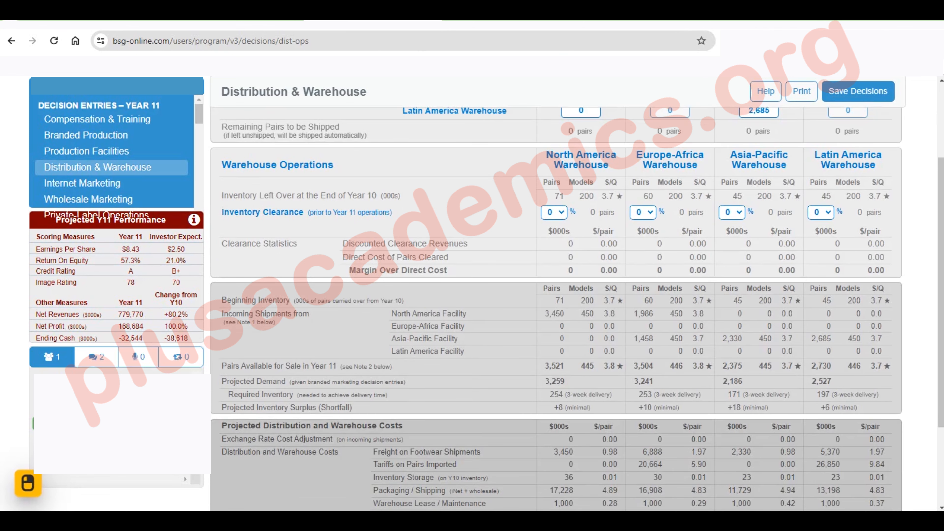
# Review the private-label production, shipment and contract offer entries for all four regions
pyautogui.scroll(-2, 111, 156)
pyautogui.click(115, 156)
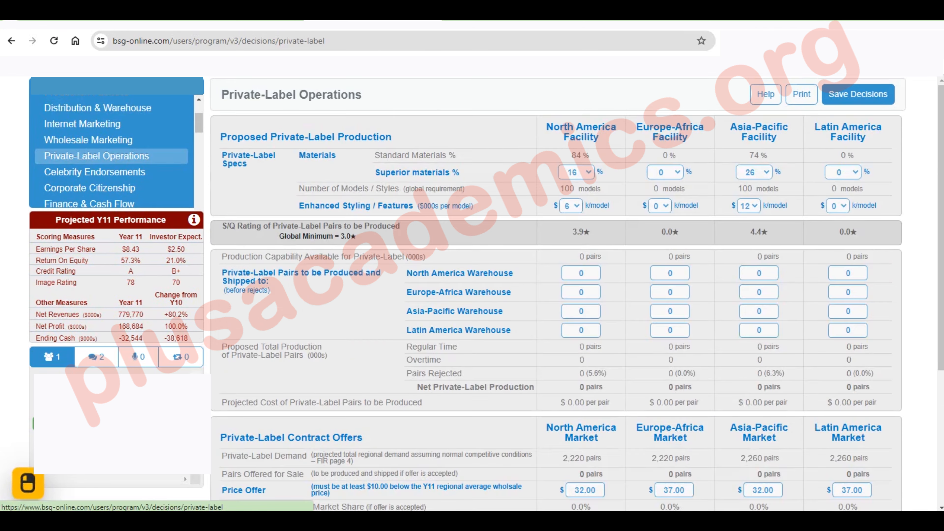
pyautogui.scroll(-3, 556, 298)
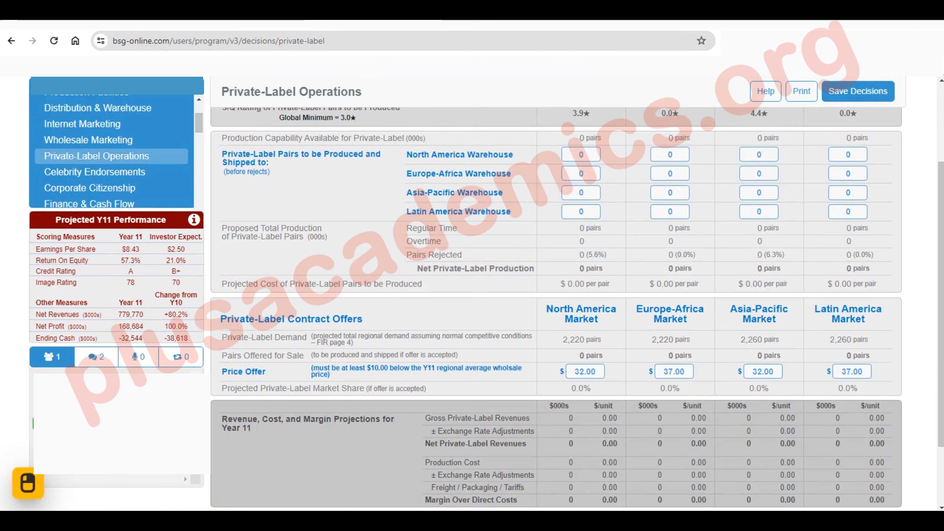
pyautogui.scroll(2, 115, 156)
# Set the construction of new or additional space at the Asia-Pacific production facility to 2000 pairs
pyautogui.click(102, 152)
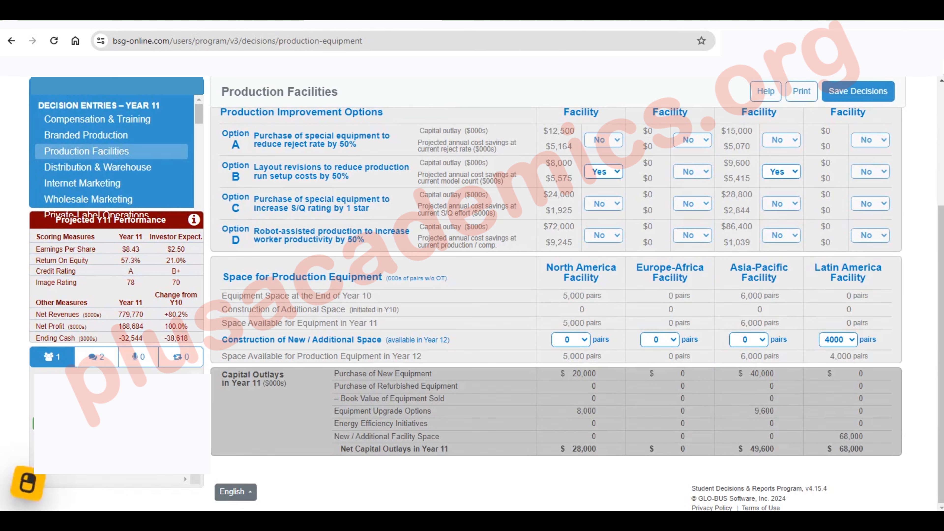
pyautogui.click(749, 340)
pyautogui.click(746, 373)
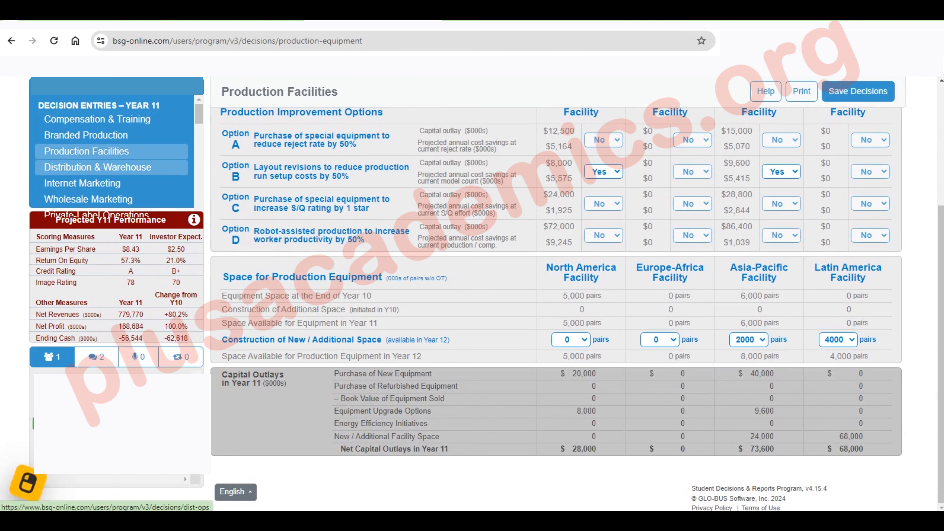
# Check the warehouse inventory projections and the private-label production capability
pyautogui.click(117, 167)
pyautogui.scroll(-3, 117, 168)
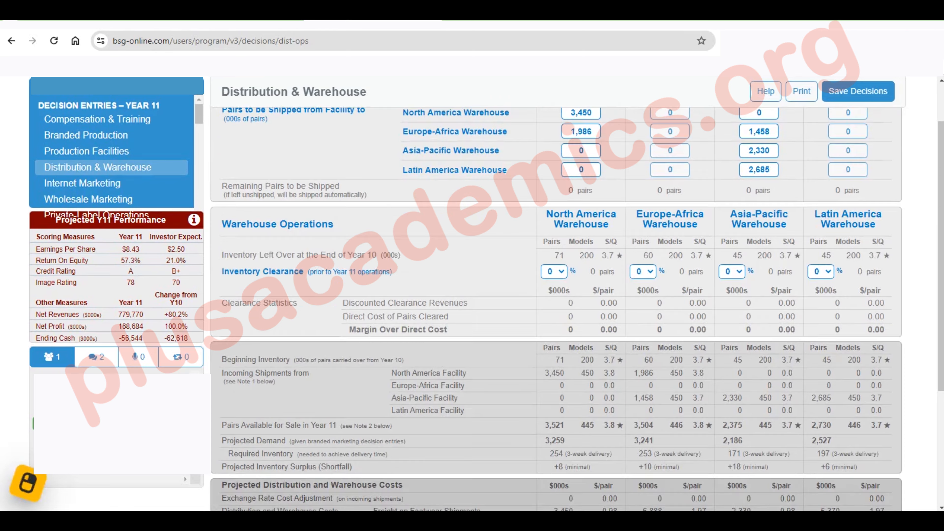
pyautogui.click(112, 157)
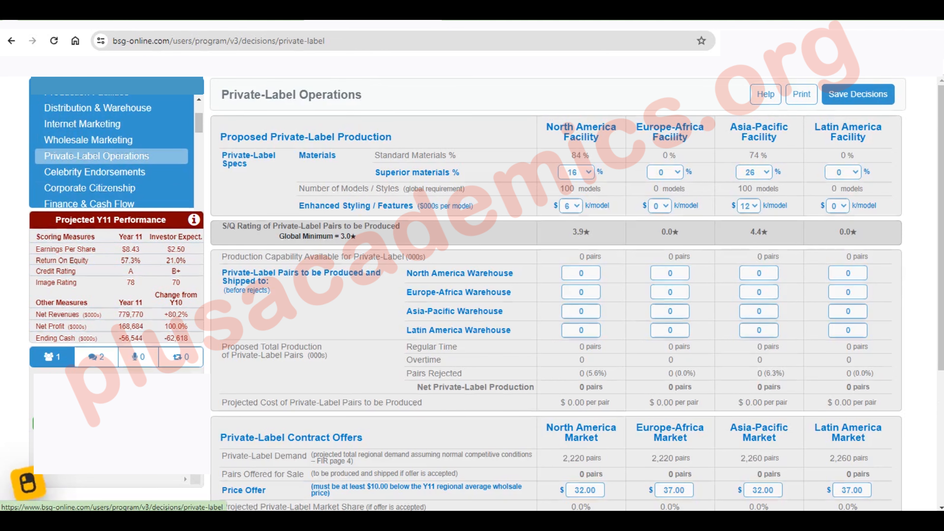
# Enter celebrity contract offers of 7,867 for Judy Judge, 9,878 for Kimmie Jimmel and 8,767 for Bud Birkenstock
pyautogui.click(95, 172)
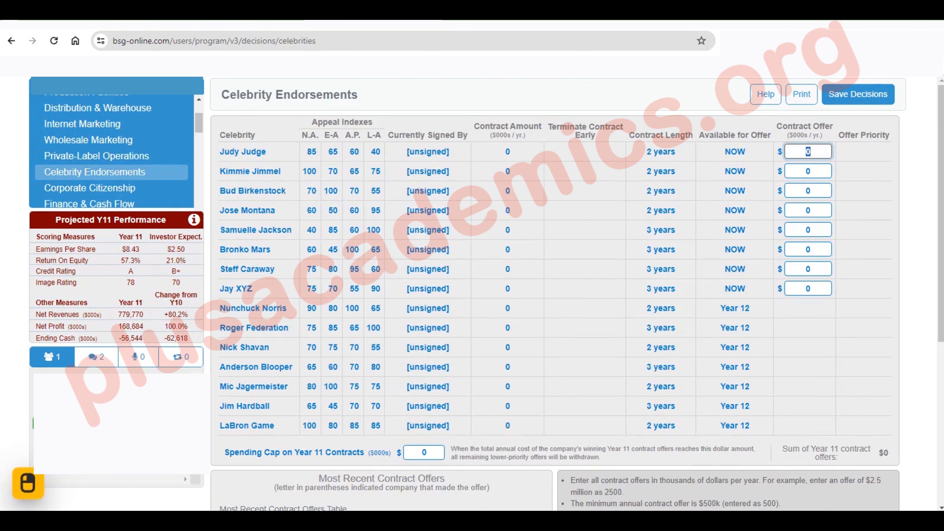
pyautogui.write('7867')
pyautogui.press('Tab')
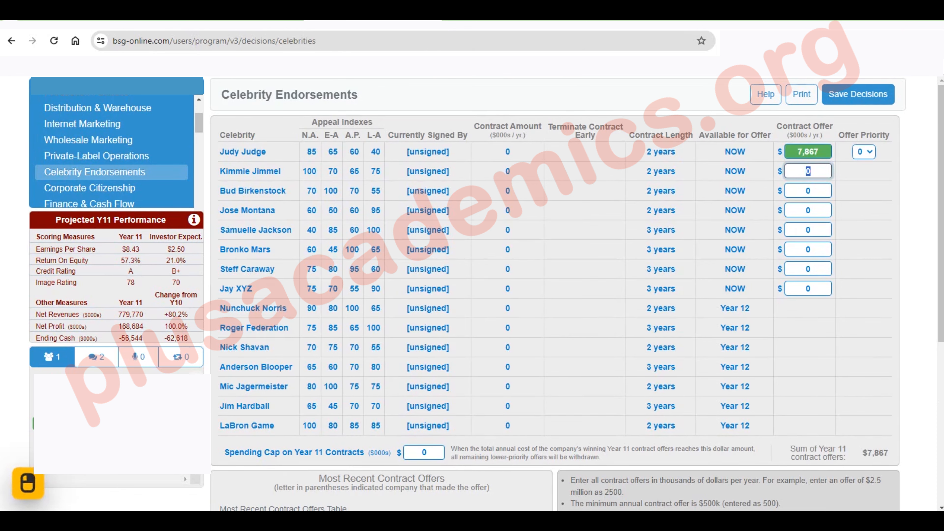
pyautogui.write('9878')
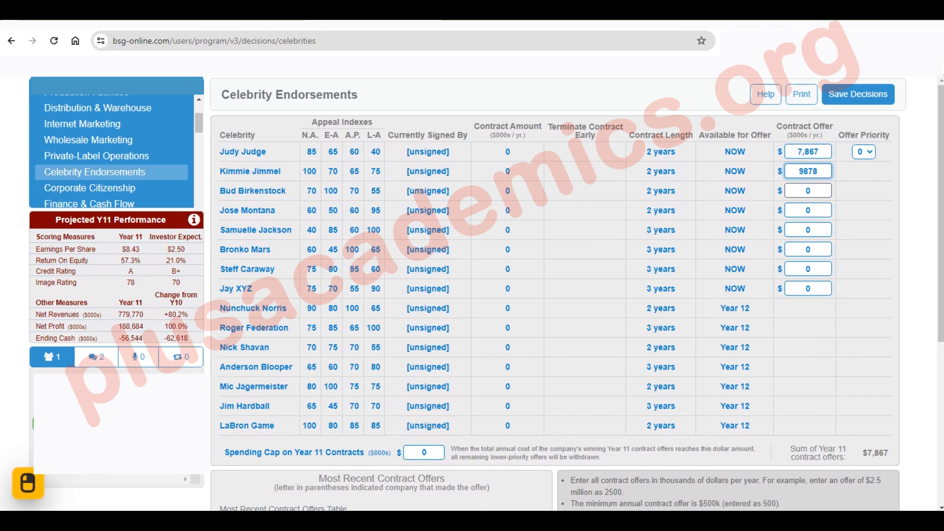
pyautogui.press('Tab')
pyautogui.write('8767')
pyautogui.press('Tab')
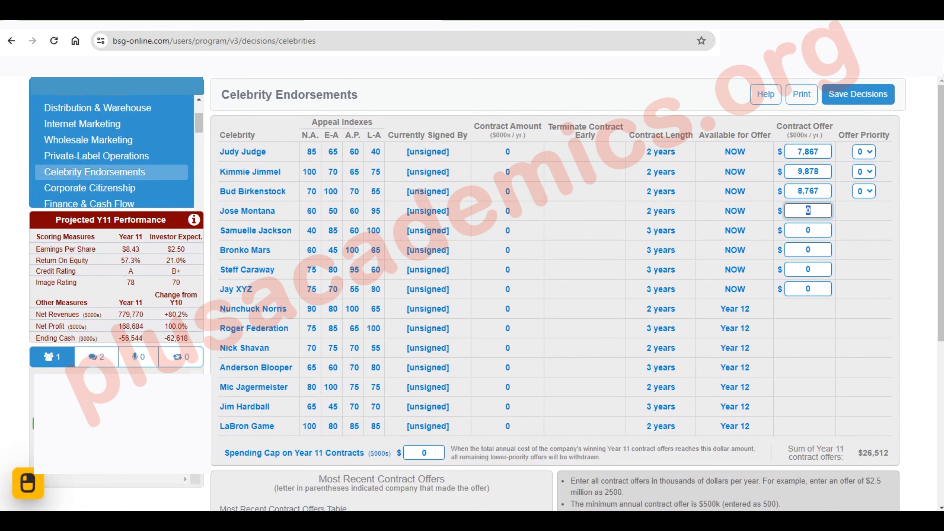
# Enter contract offers of 9,785 for Jose Montana, 8,967 for Samuelle Jackson and 8,765 for Bronko Mars
pyautogui.write('9785')
pyautogui.press('Tab')
pyautogui.write('8,967')
pyautogui.press('Tab')
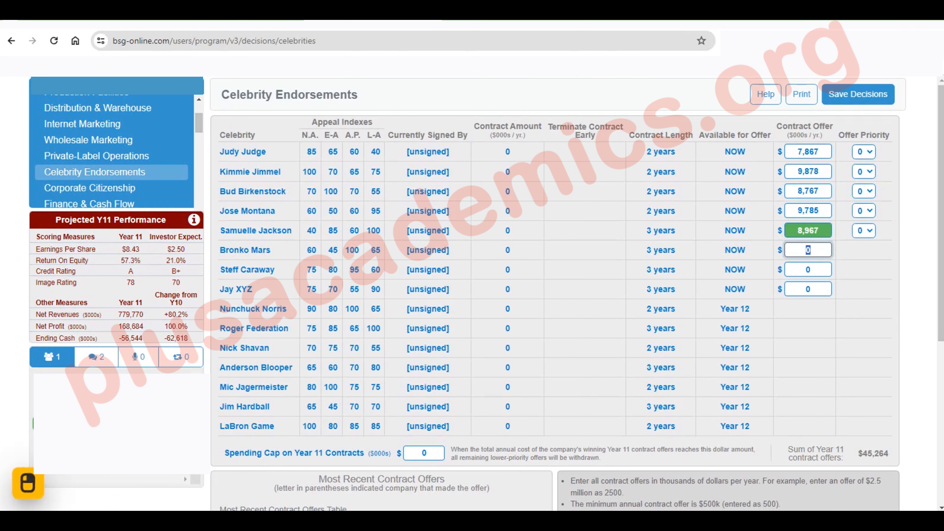
pyautogui.write('8765')
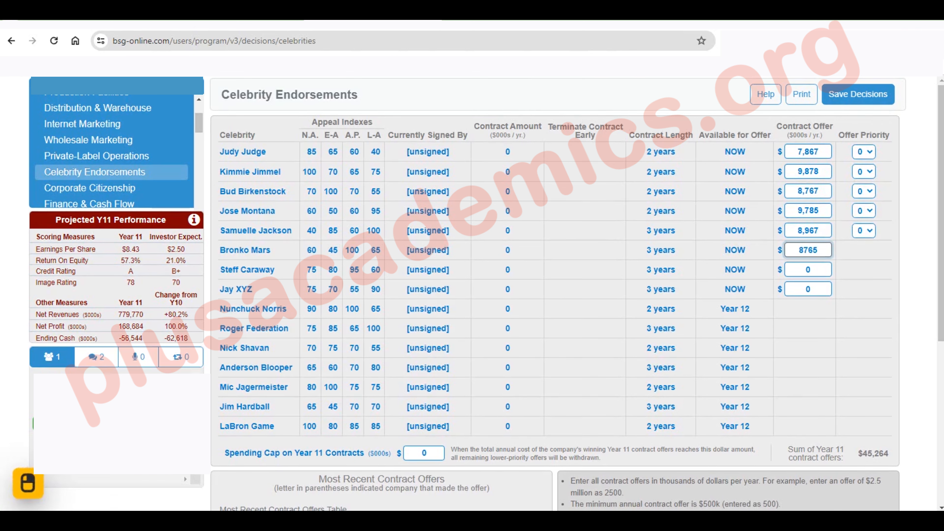
pyautogui.press('Tab')
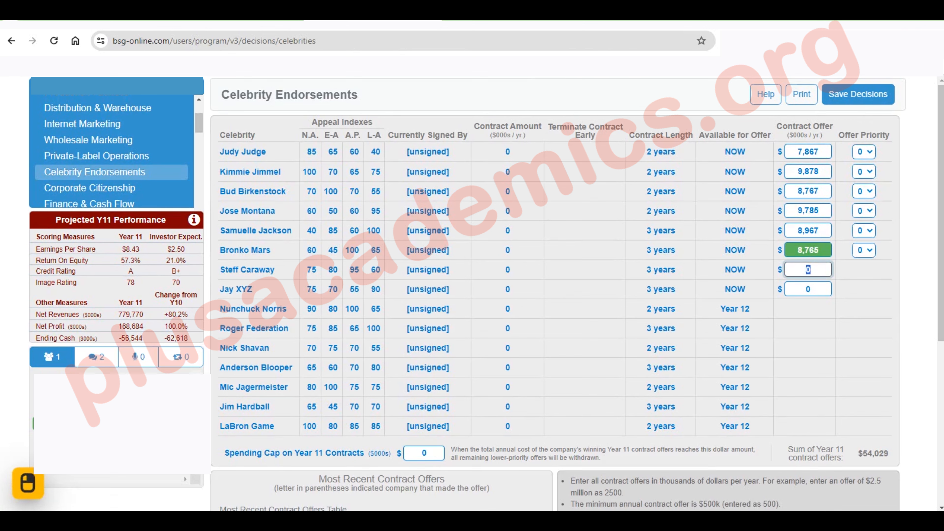
pyautogui.write('4567')
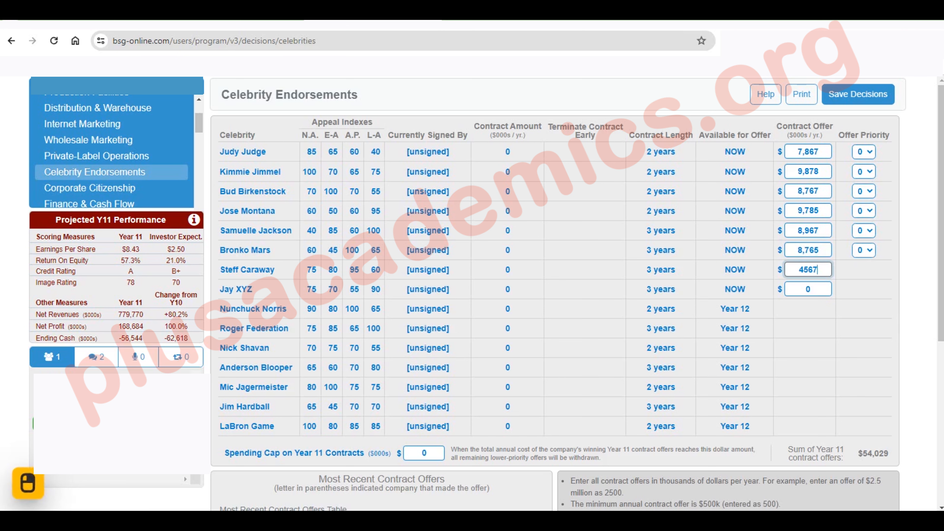
pyautogui.doubleClick(804, 270)
pyautogui.click(804, 270)
pyautogui.press('BackSpace')
pyautogui.write('6')
pyautogui.press('Tab')
pyautogui.write('987')
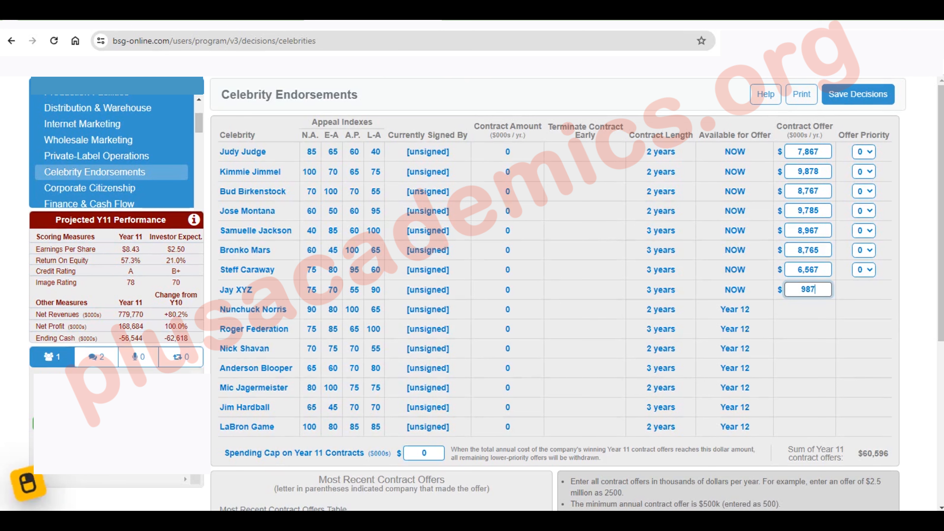
pyautogui.write('6')
pyautogui.press('Tab')
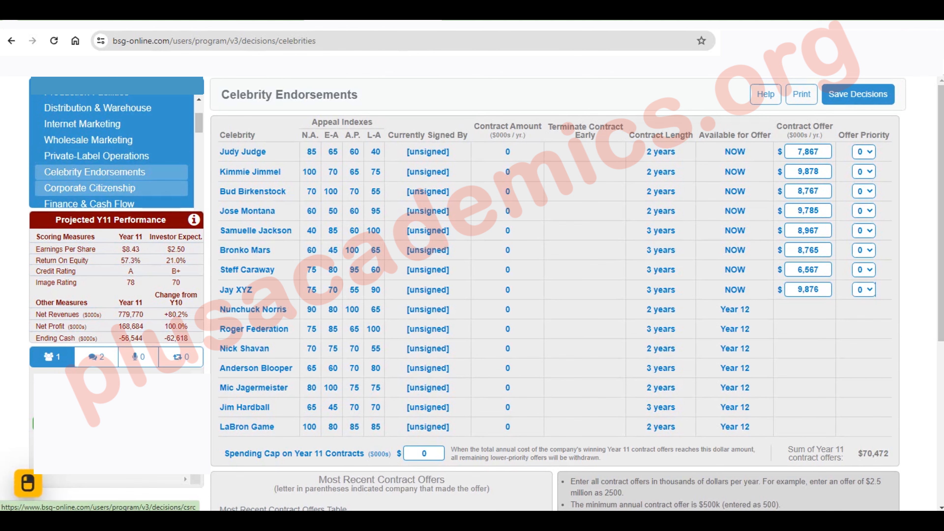
# In the corporate citizenship decisions, set energy efficiency initiatives to 500 and charitable contributions to 2% of pretax profit
pyautogui.click(98, 188)
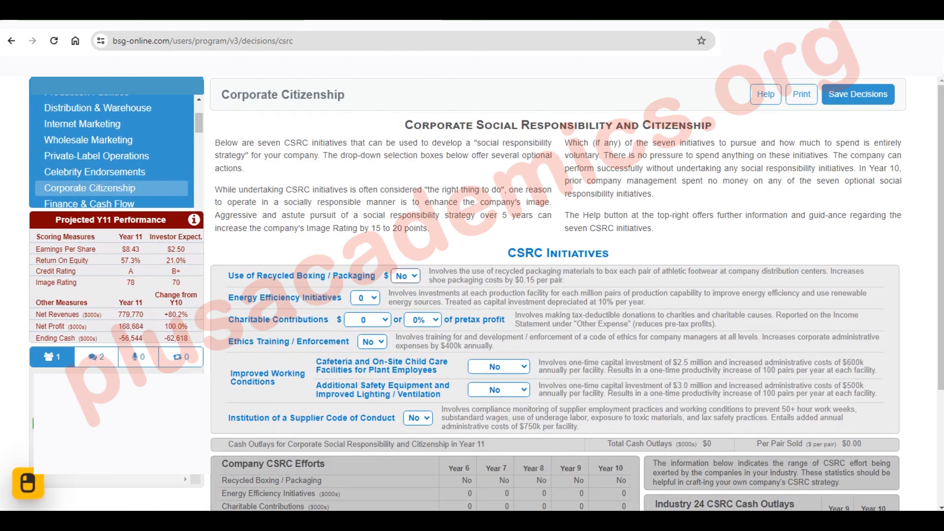
pyautogui.click(365, 297)
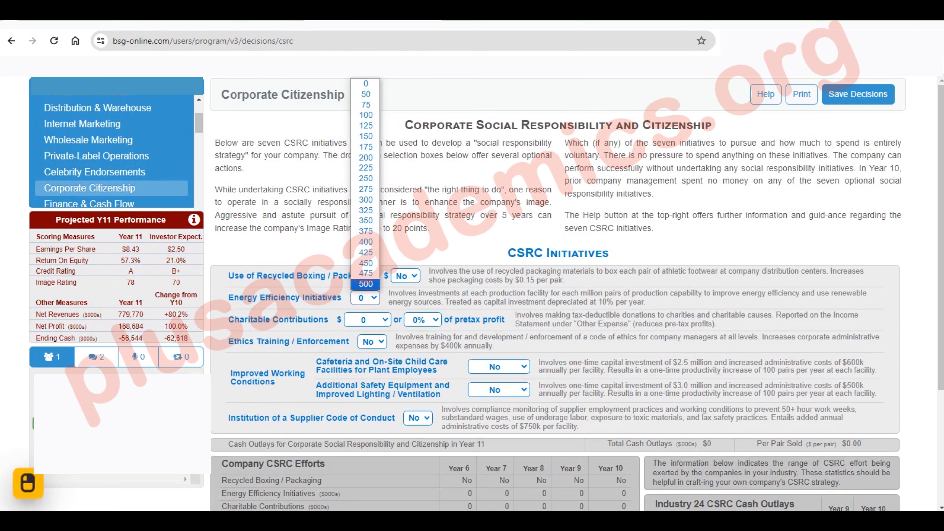
pyautogui.click(366, 283)
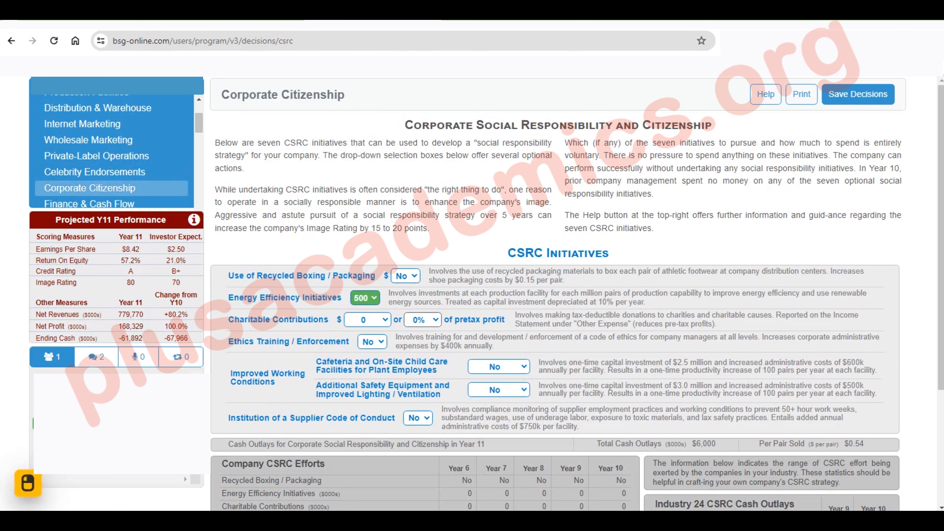
pyautogui.click(423, 320)
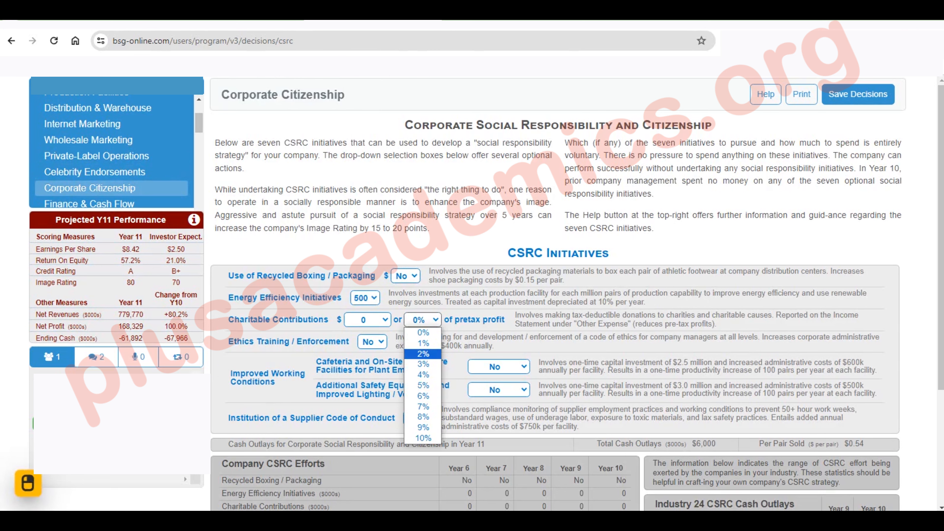
pyautogui.click(423, 354)
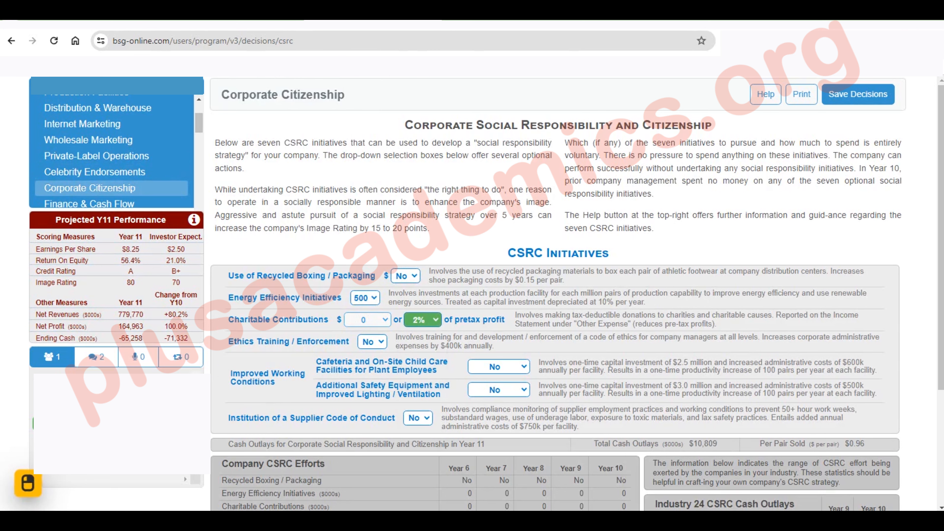
# Set ethics training and enforcement and the cafeteria and on-site child care facilities to Yes
pyautogui.click(372, 342)
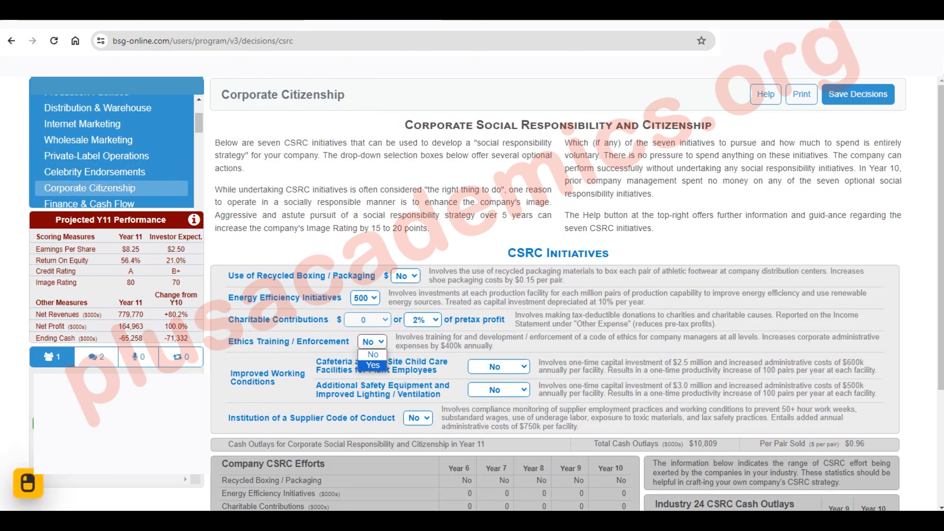
pyautogui.click(373, 365)
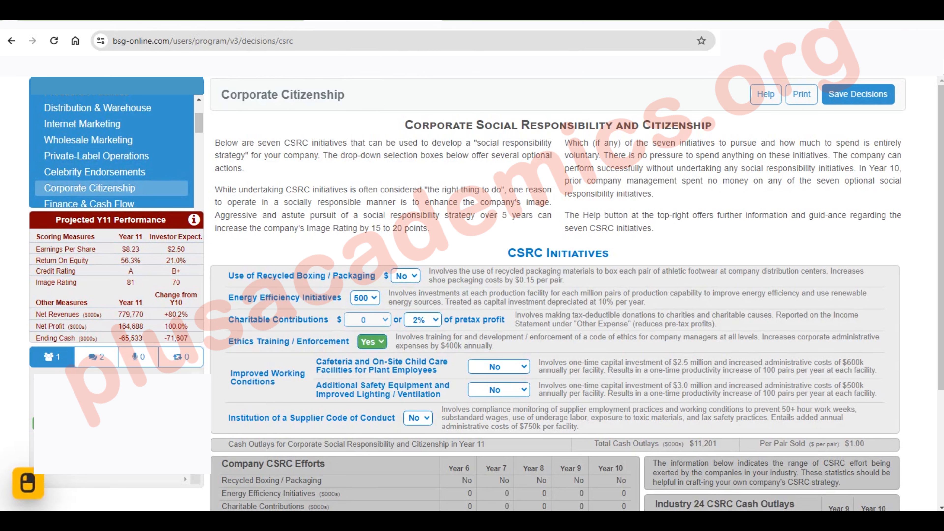
pyautogui.click(498, 367)
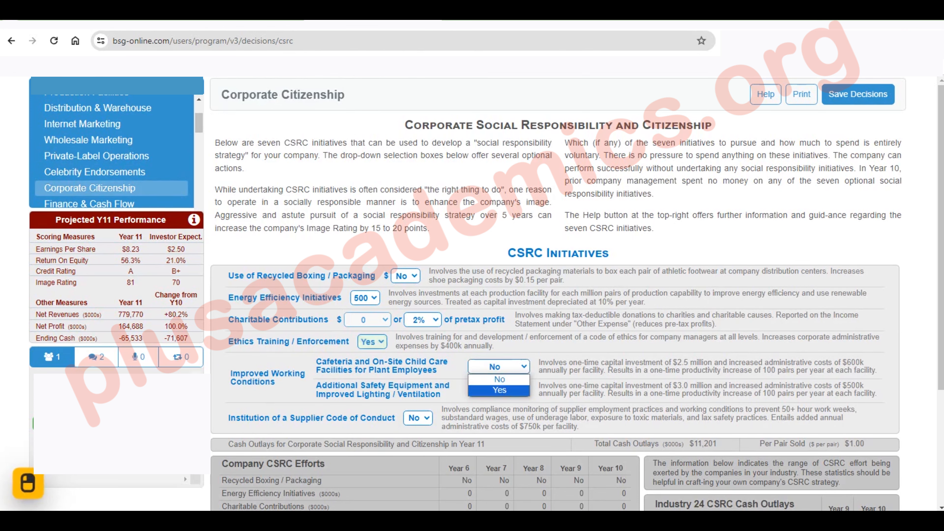
pyautogui.click(499, 391)
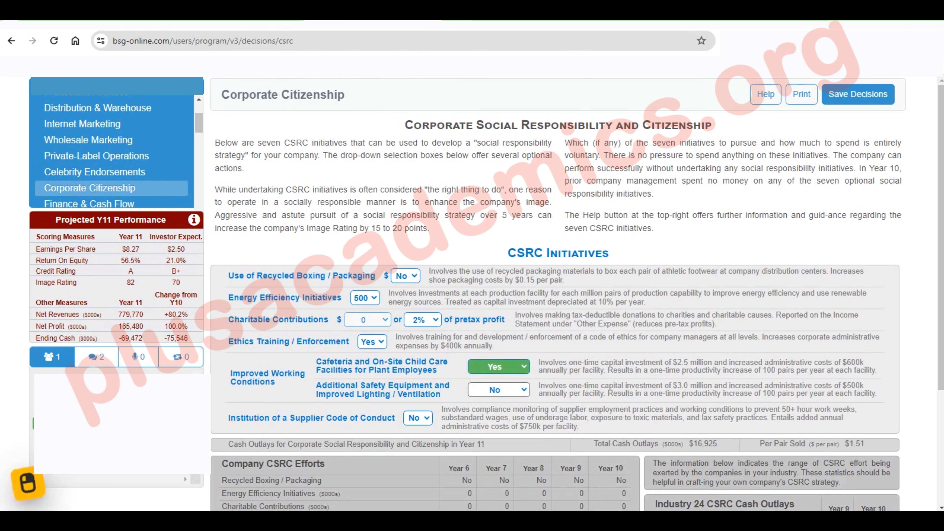
# Set additional safety equipment and improved lighting and the supplier code of conduct to Yes
pyautogui.click(499, 389)
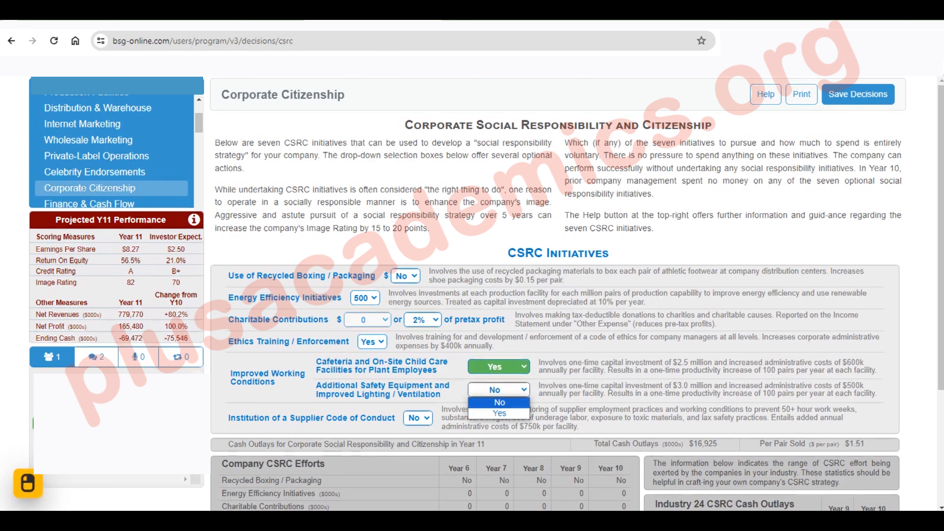
pyautogui.click(499, 414)
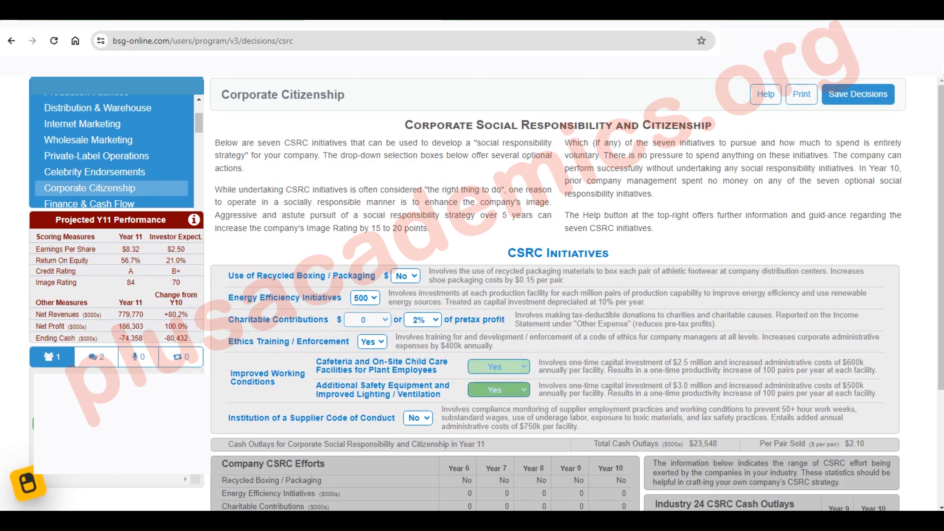
pyautogui.click(418, 418)
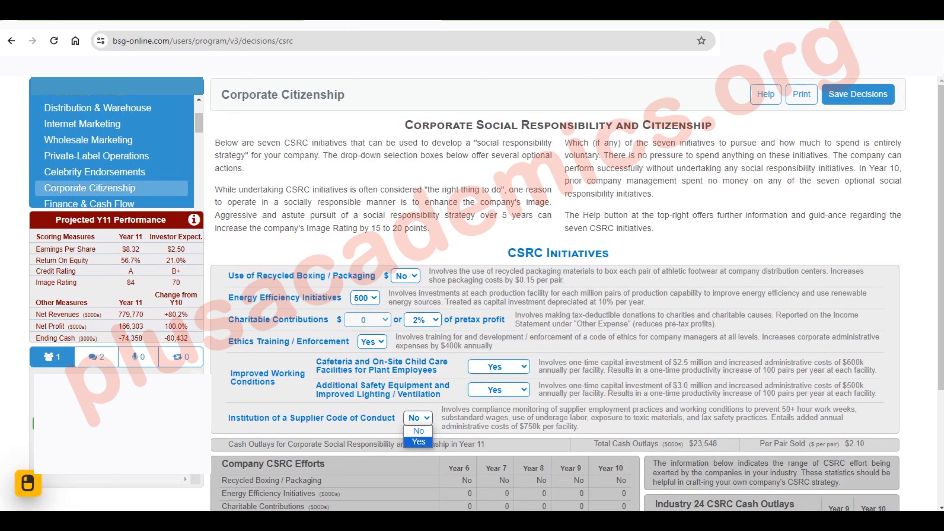
pyautogui.click(419, 441)
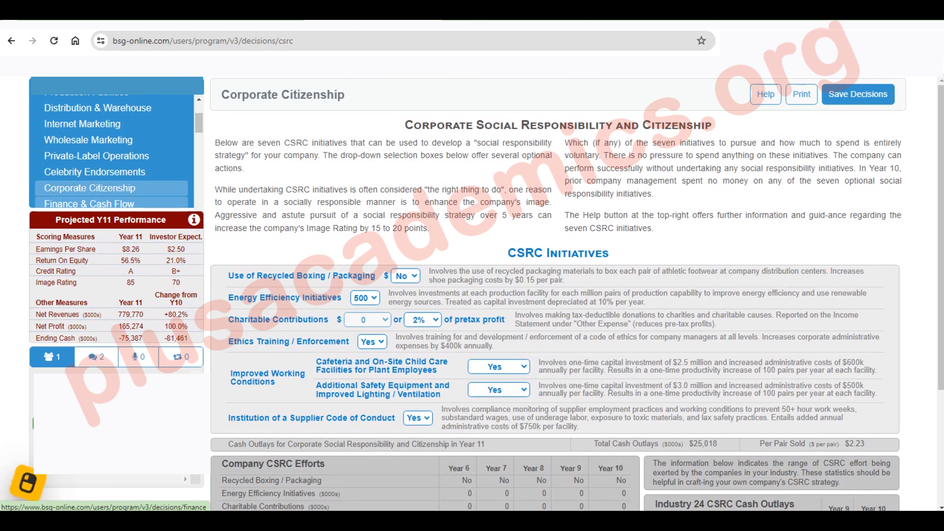
# In the finance and cash flow decisions, set the 10-year bank loan to 100,000
pyautogui.click(89, 204)
pyautogui.click(521, 163)
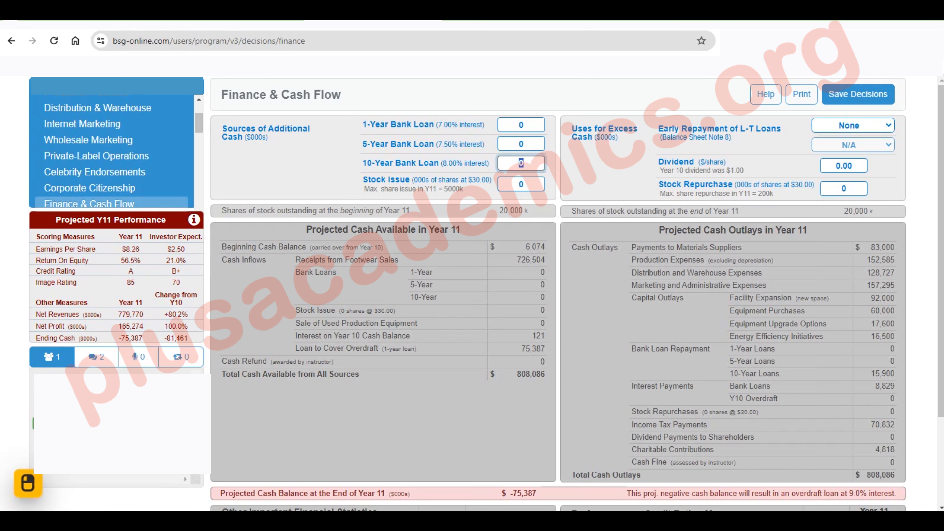
pyautogui.write('100,000')
pyautogui.press('Return')
# Try to set the stock repurchase to 450 thousand shares
pyautogui.click(844, 189)
pyautogui.write('45')
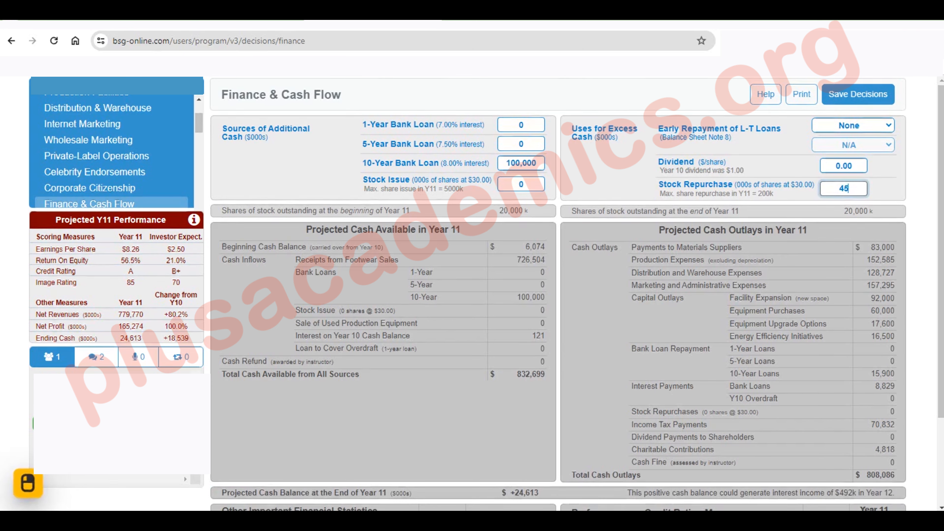
pyautogui.write('0')
pyautogui.press('Return')
# Set the stock repurchase to 200 thousand shares
pyautogui.click(844, 188)
pyautogui.write('200')
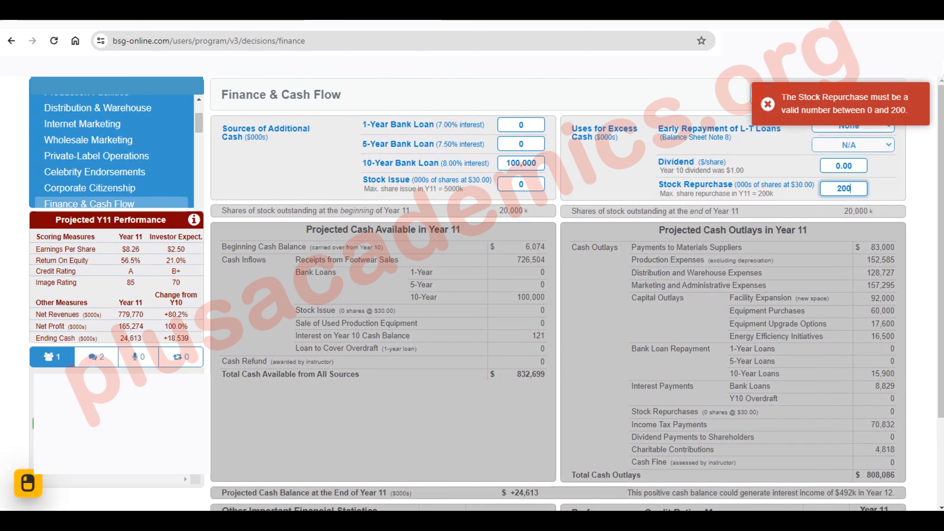
pyautogui.press('Return')
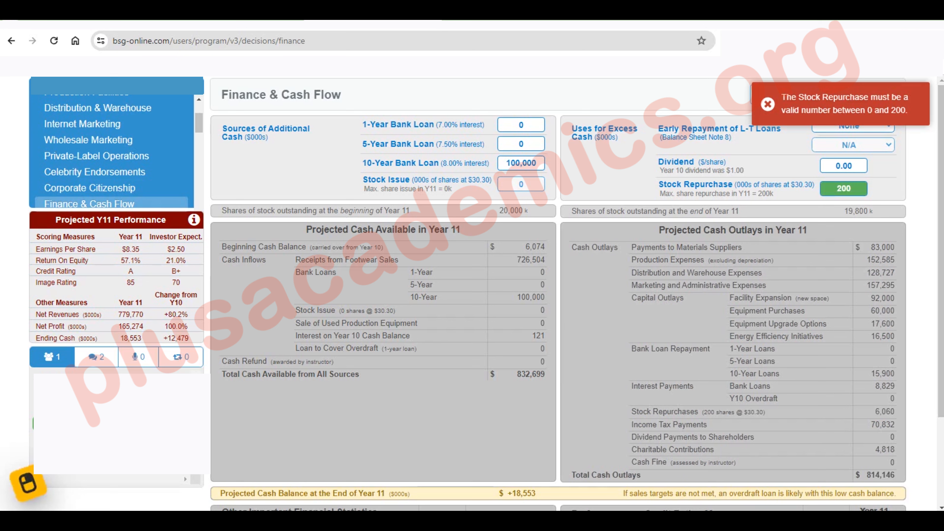
# Set the 5-year bank loan to 30,000 and save the decision entries on all pages
pyautogui.click(521, 144)
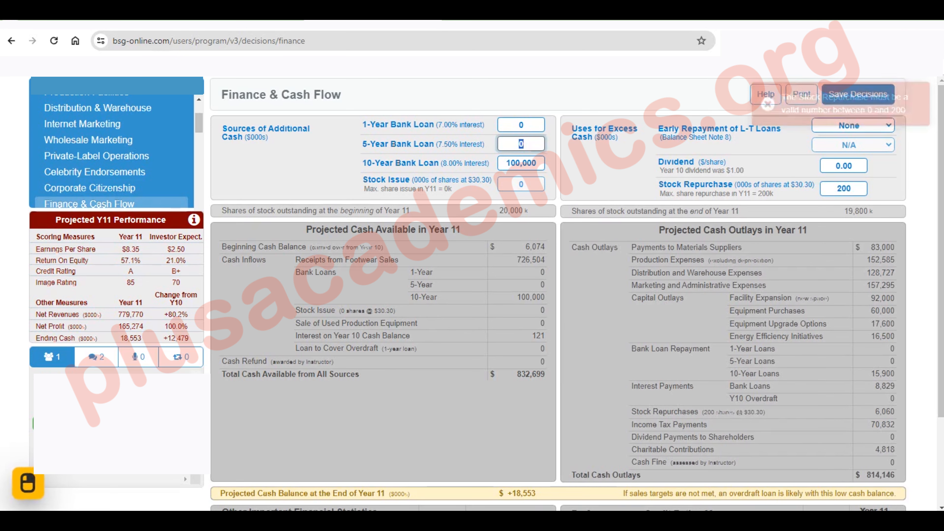
pyautogui.write('30,0')
pyautogui.write('0000')
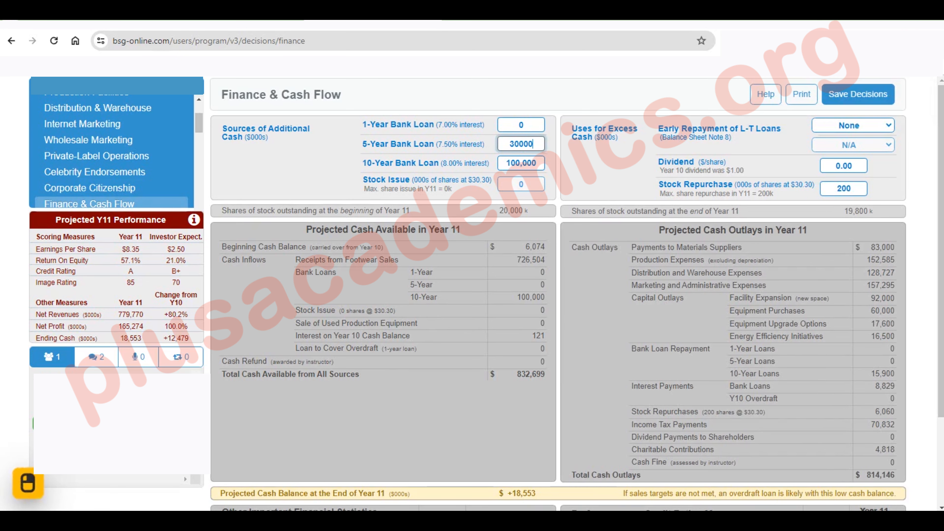
pyautogui.press('Return')
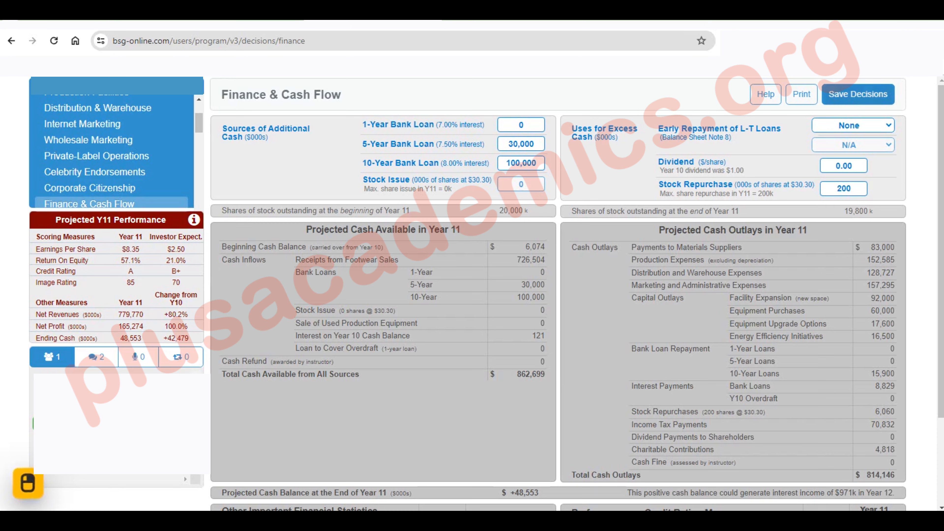
pyautogui.click(858, 94)
pyautogui.click(594, 211)
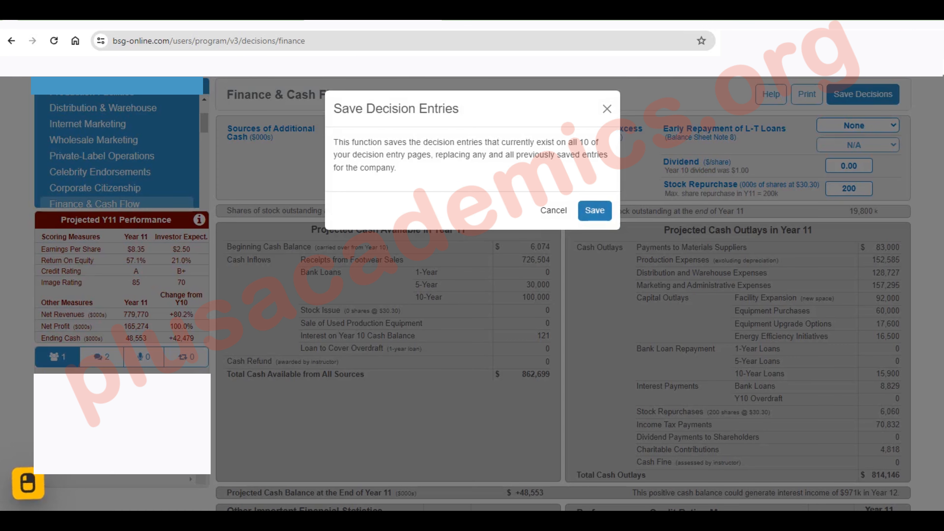